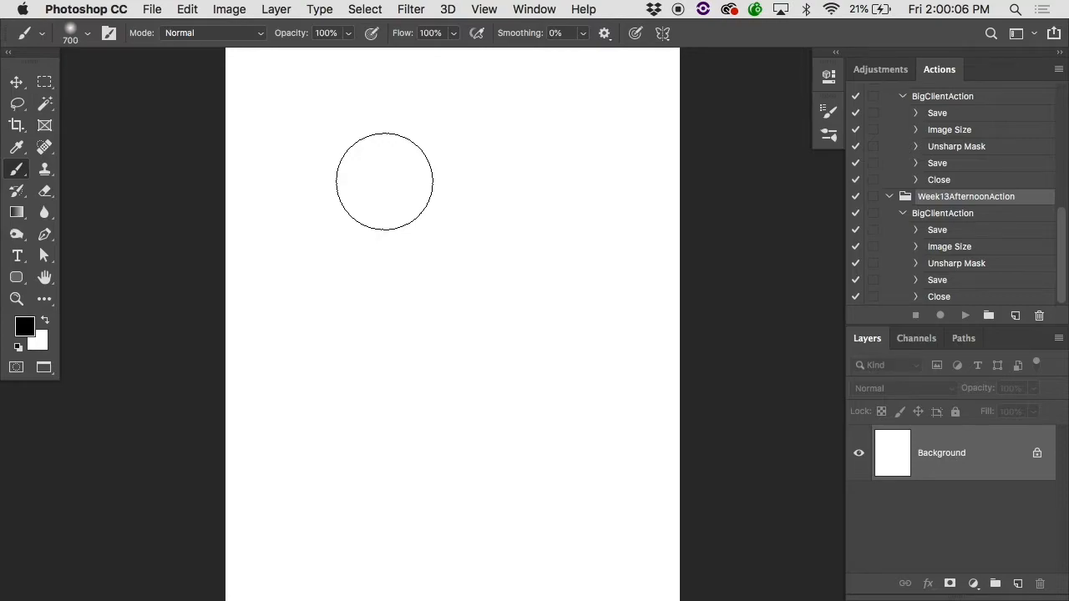
# Step: Paint a soft 700 px black dab, and a second dab beside it with the brush hardness at 100%
pyautogui.click(365, 219)
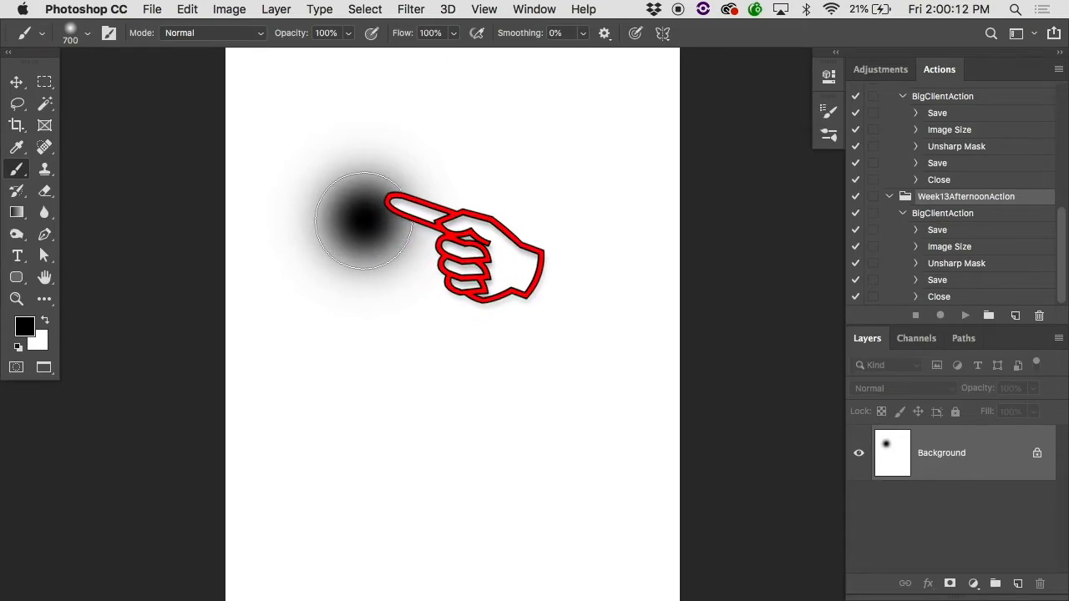
pyautogui.rightClick(455, 213)
pyautogui.moveTo(570, 100); pyautogui.dragTo(835, 110)
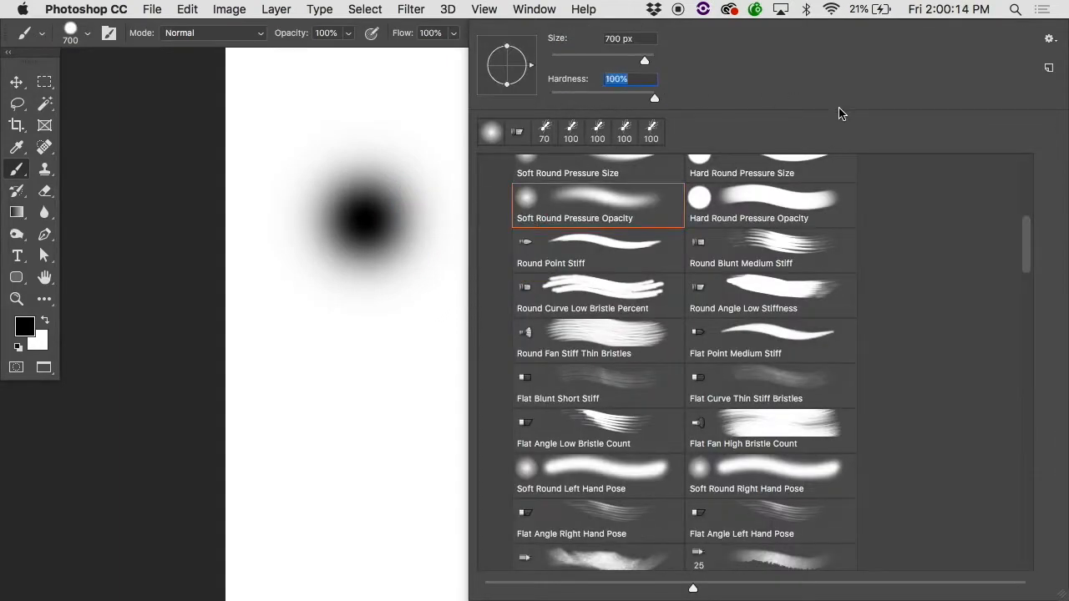
pyautogui.press('Return')
pyautogui.click(532, 219)
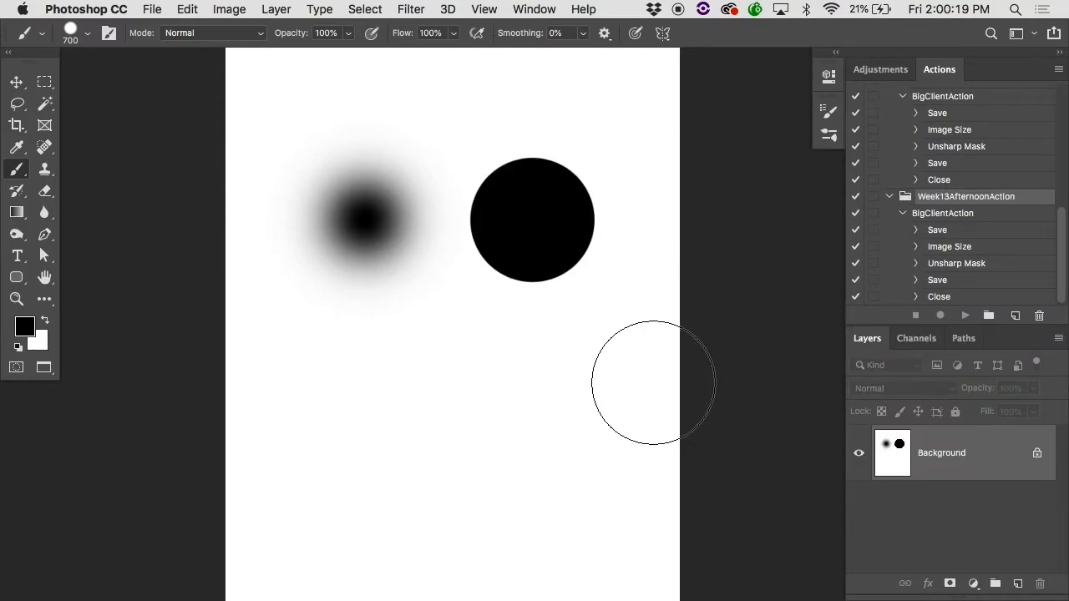
# Step: Reduce the brush size to 250 px and undo both painted dabs
pyautogui.press('[')
pyautogui.press('[')
pyautogui.press('[')
pyautogui.press('[')
pyautogui.press('[')
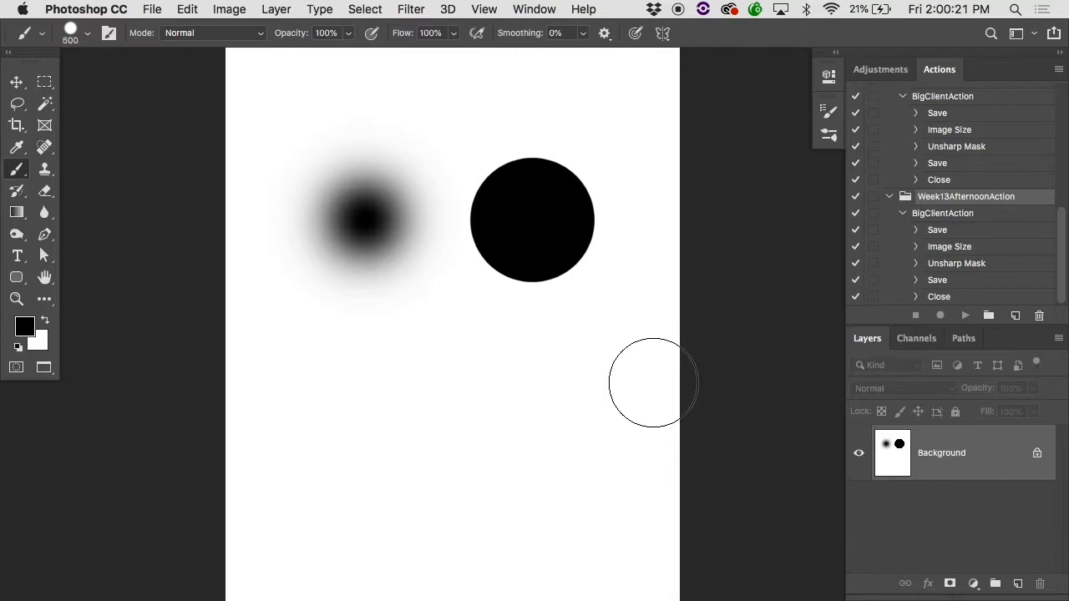
pyautogui.press('super+alt+z')
pyautogui.press('super+alt+z')
pyautogui.keyDown('super'); pyautogui.click(404, 310); pyautogui.keyUp('super')
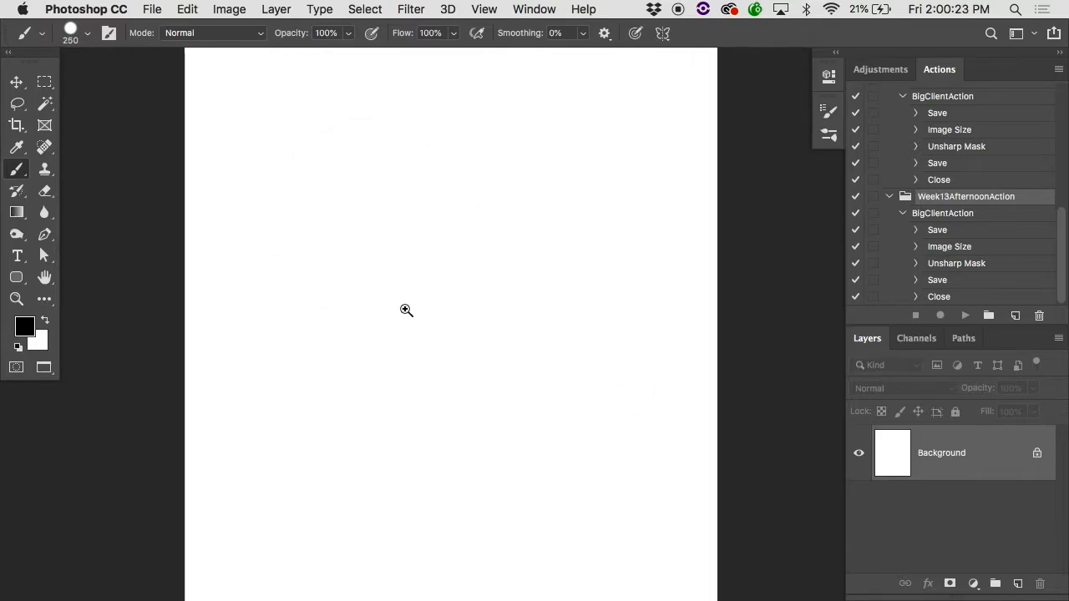
# Step: Paint a long hard-edged horizontal stroke across the page and a shorter one beneath it with overlapping dabs
pyautogui.moveTo(151, 279); pyautogui.dragTo(792, 260)
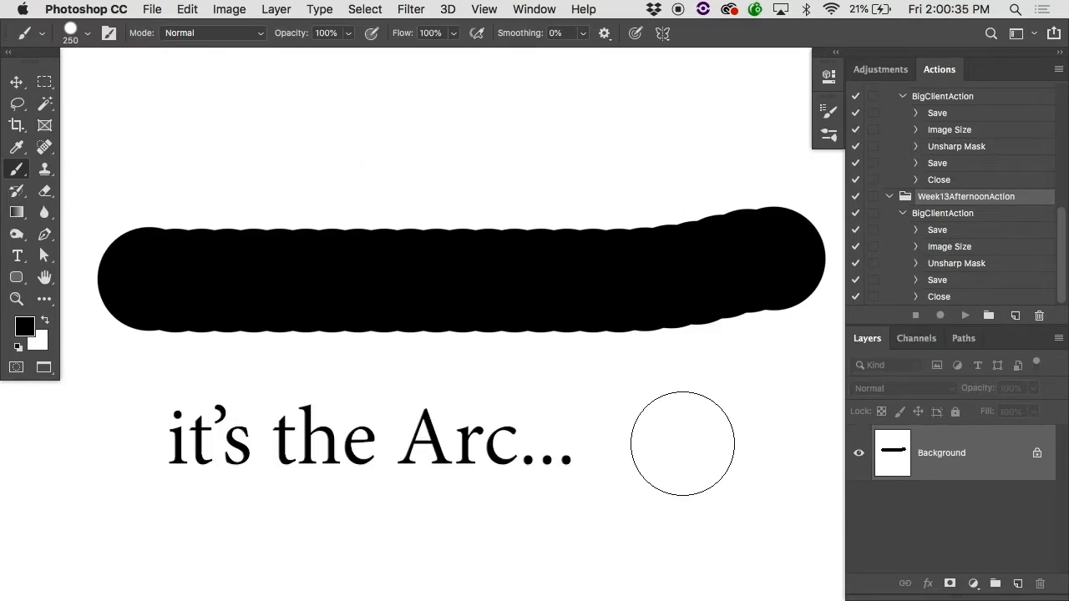
pyautogui.scroll(-5, 279, 425)
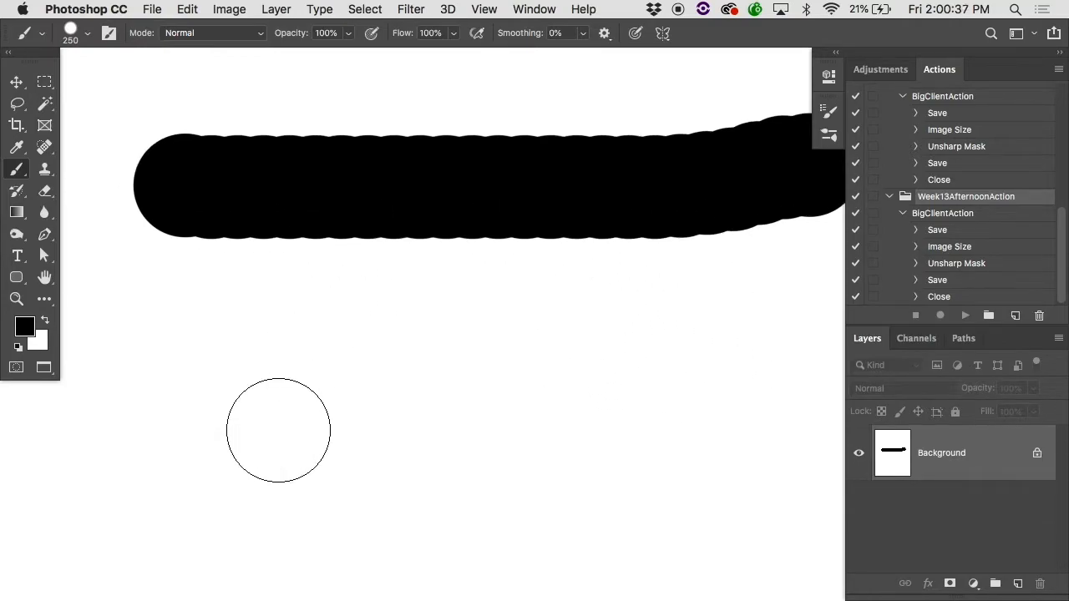
pyautogui.click(223, 379)
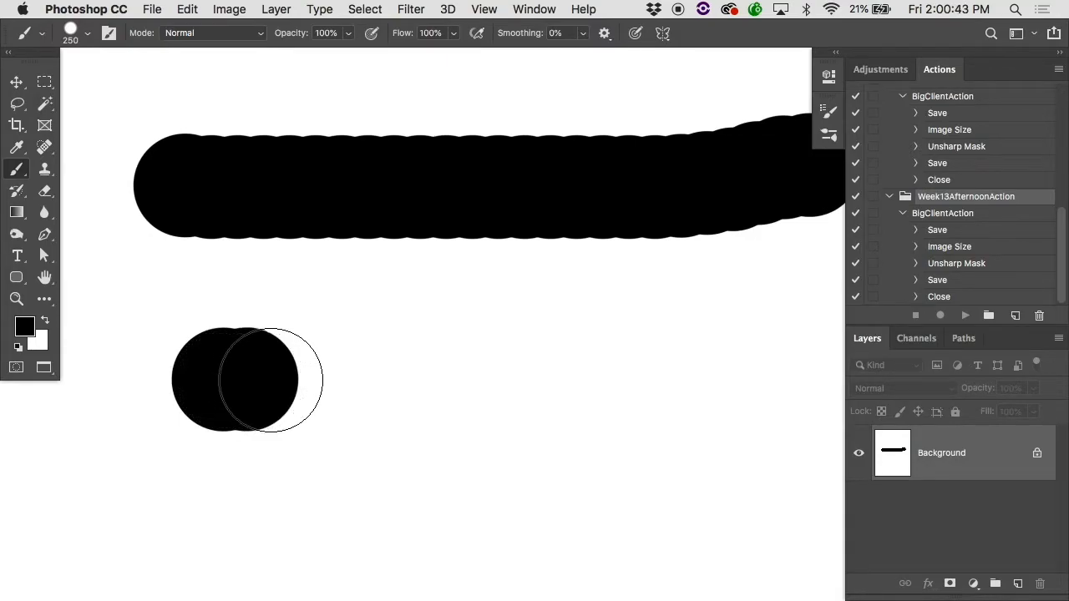
pyautogui.click(272, 380)
pyautogui.moveTo(286, 381); pyautogui.dragTo(431, 373)
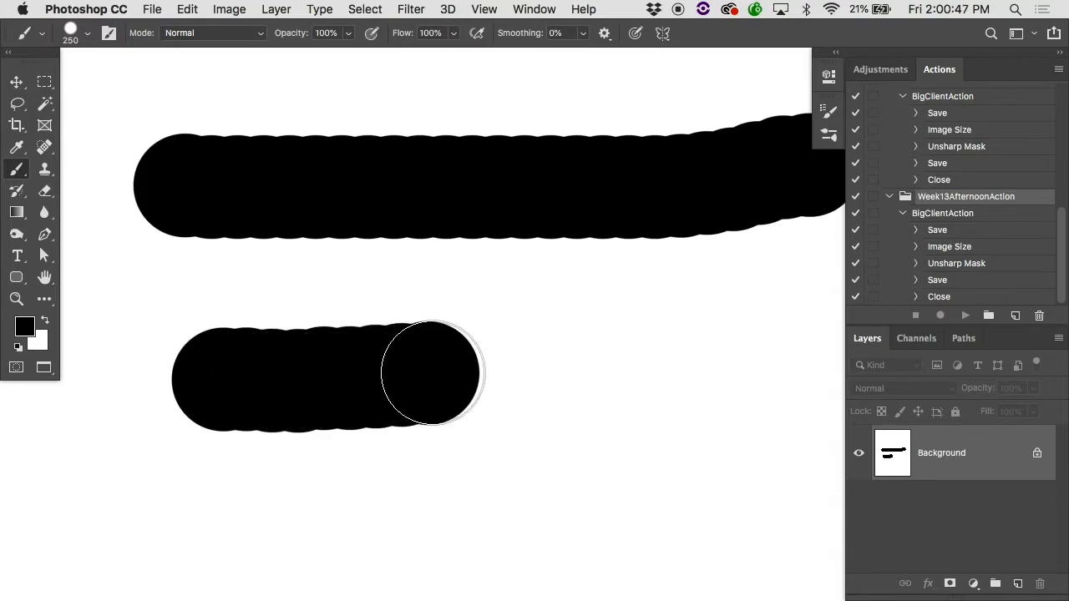
# Step: Paint a hard dab beside the short stroke and a soft dab below it using the Soft Round Pressure Opacity brush
pyautogui.click(612, 322)
pyautogui.rightClick(611, 437)
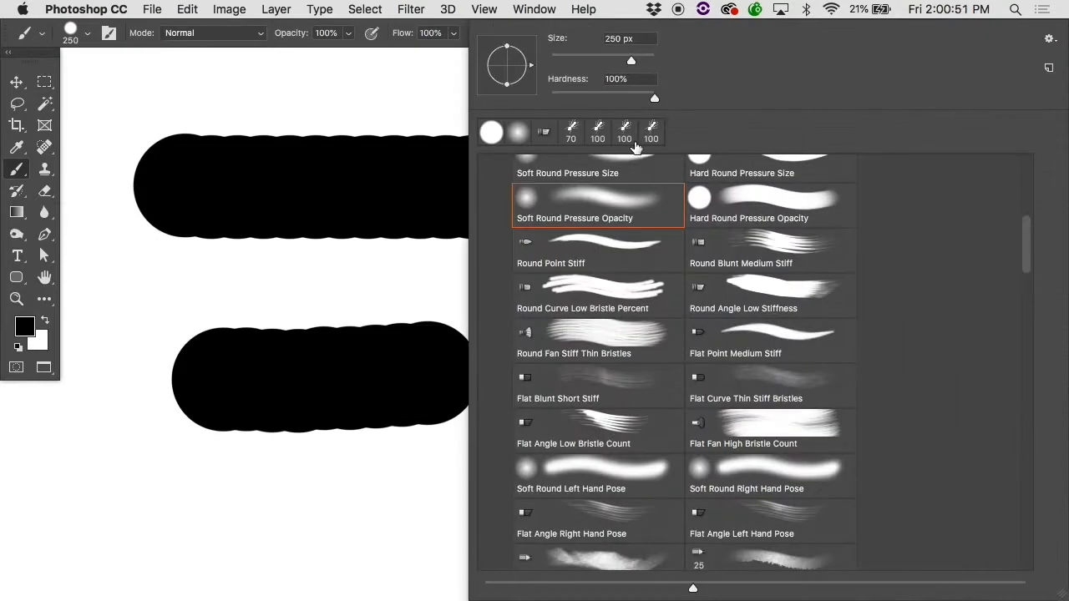
pyautogui.click(594, 203)
pyautogui.click(338, 82)
pyautogui.click(547, 446)
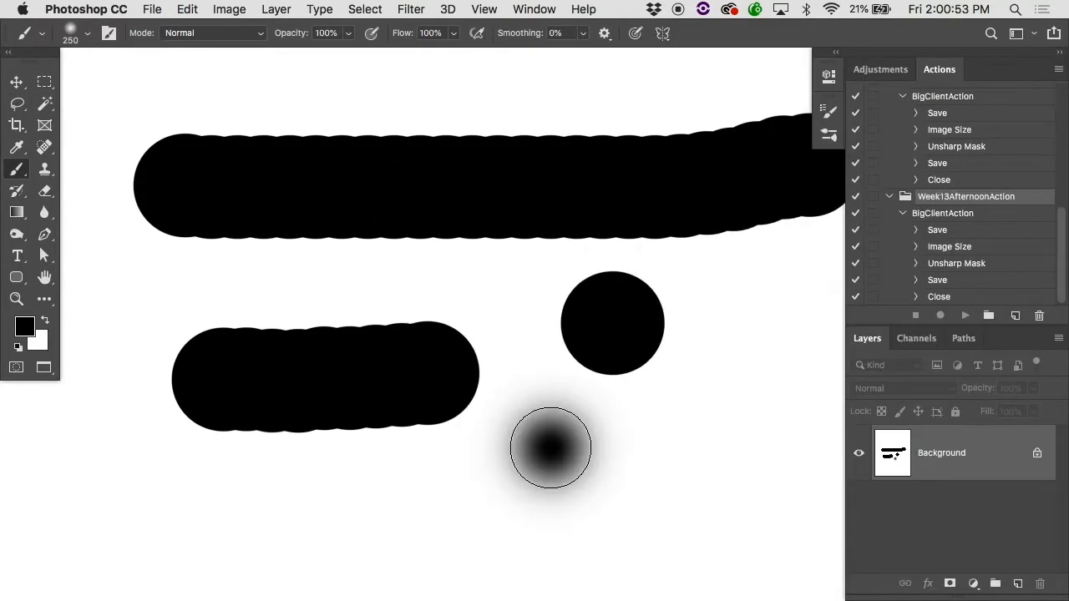
# Step: Set the brush hardness back to 100% and open the Brush Settings for the brush tip shape
pyautogui.rightClick(652, 493)
pyautogui.moveTo(550, 98); pyautogui.dragTo(1005, 114)
pyautogui.press('Return')
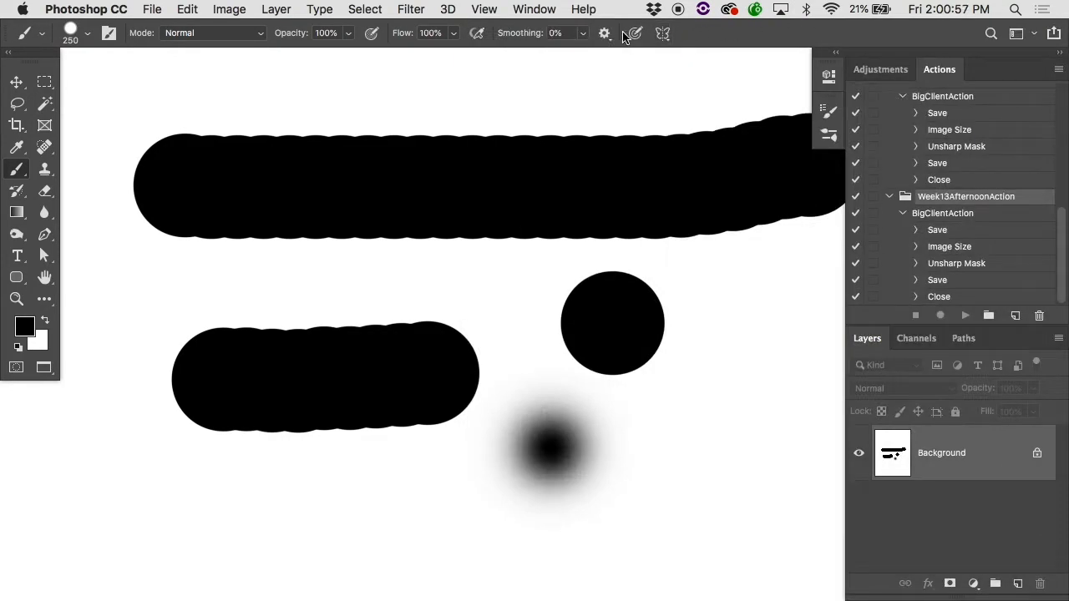
pyautogui.click(539, 9)
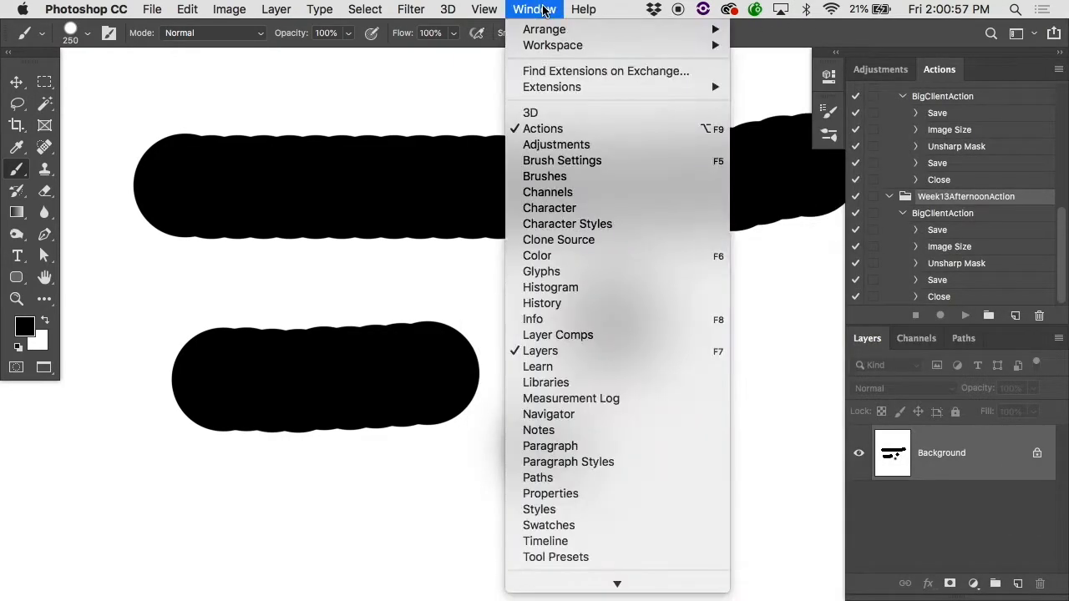
pyautogui.click(550, 159)
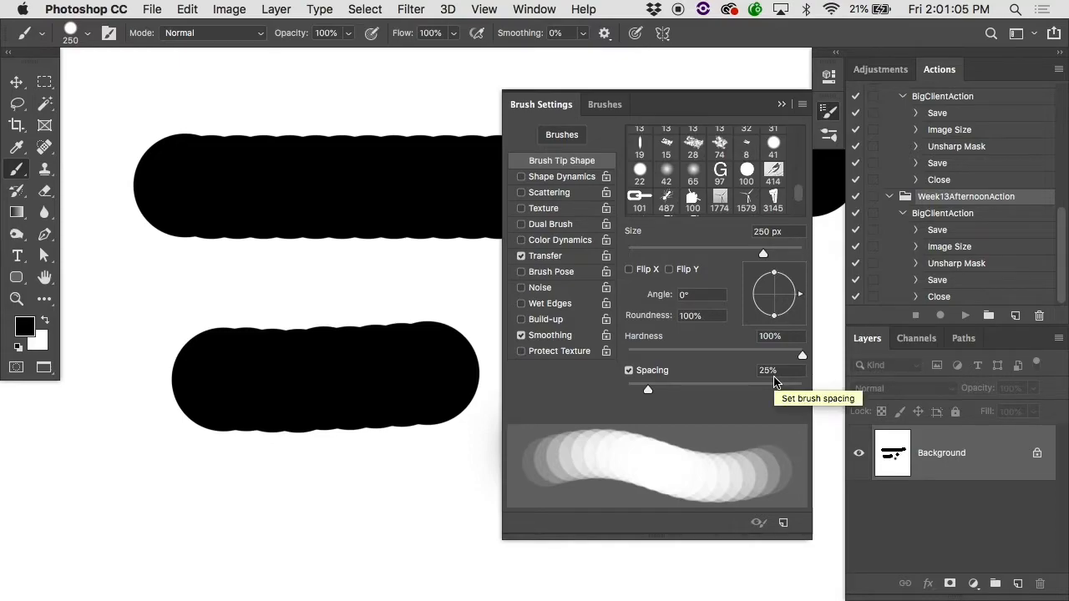
# Step: Paint a thick stroke above the long one, and a dotted curve across the lower page with brush spacing at 159%
pyautogui.moveTo(166, 90)
pyautogui.mouseDown()
pyautogui.moveTo(521, 91)
pyautogui.moveTo(580, 107)
pyautogui.mouseUp()
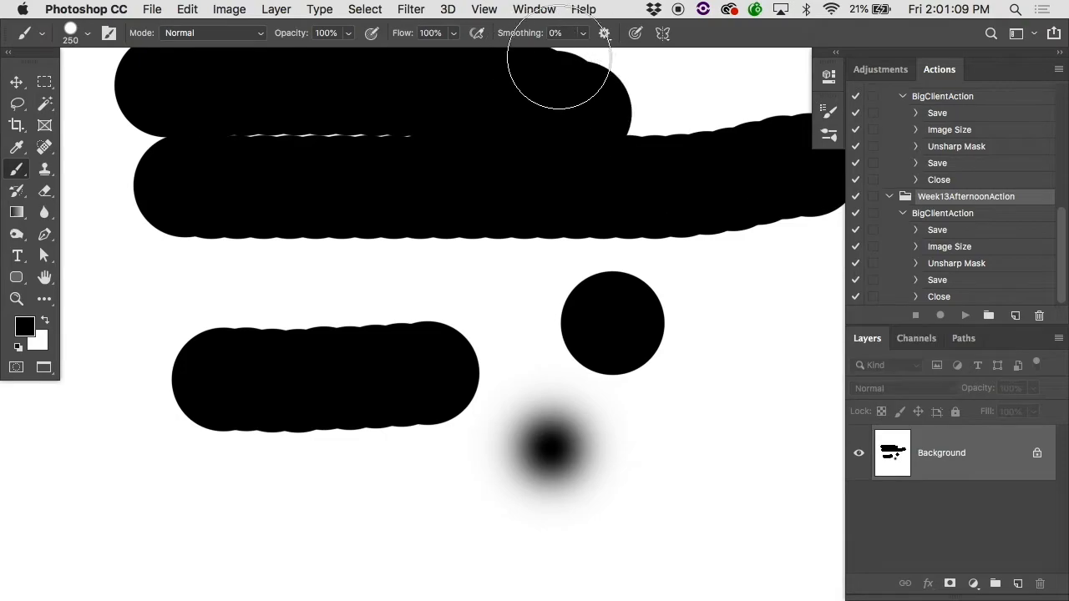
pyautogui.click(828, 111)
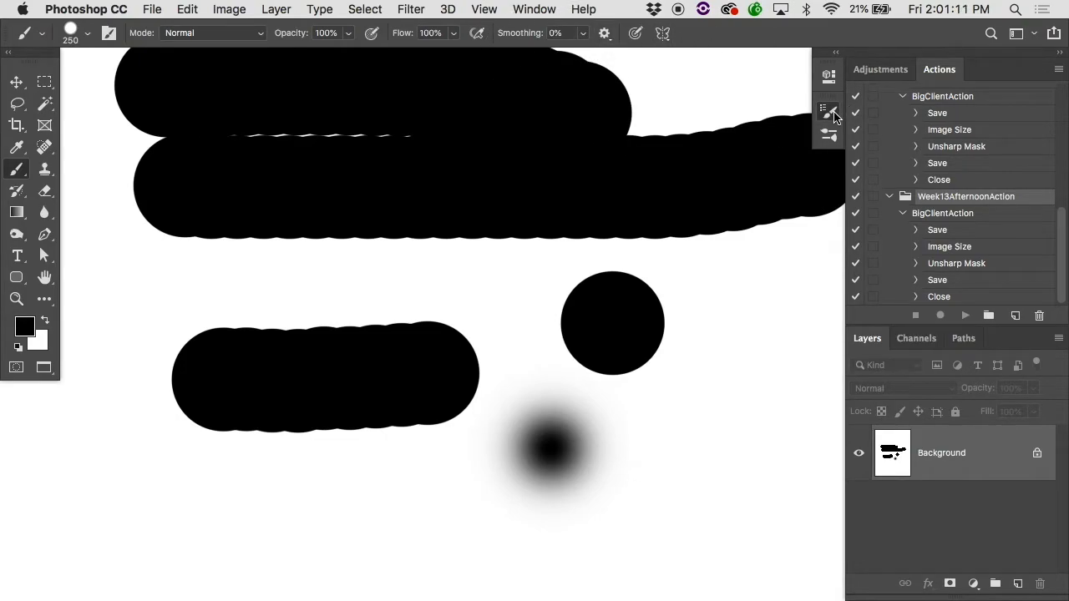
pyautogui.moveTo(648, 387); pyautogui.dragTo(742, 390)
pyautogui.keyDown('alt'); pyautogui.click(322, 362); pyautogui.keyUp('alt')
pyautogui.keyDown('alt'); pyautogui.click(322, 362); pyautogui.keyUp('alt')
pyautogui.keyDown('alt'); pyautogui.click(322, 362); pyautogui.keyUp('alt')
pyautogui.moveTo(272, 468)
pyautogui.mouseDown()
pyautogui.moveTo(465, 445)
pyautogui.moveTo(552, 414)
pyautogui.moveTo(589, 377)
pyautogui.mouseUp()
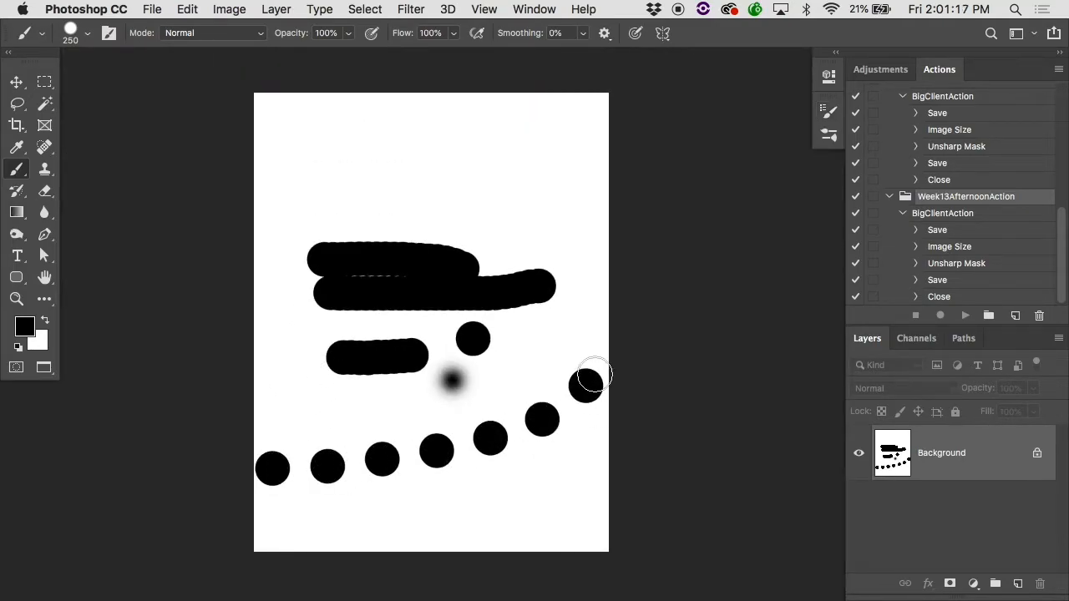
# Step: Set the brush spacing to 101%, paint a dotted curve across the upper page, and undo all strokes on the canvas
pyautogui.click(827, 111)
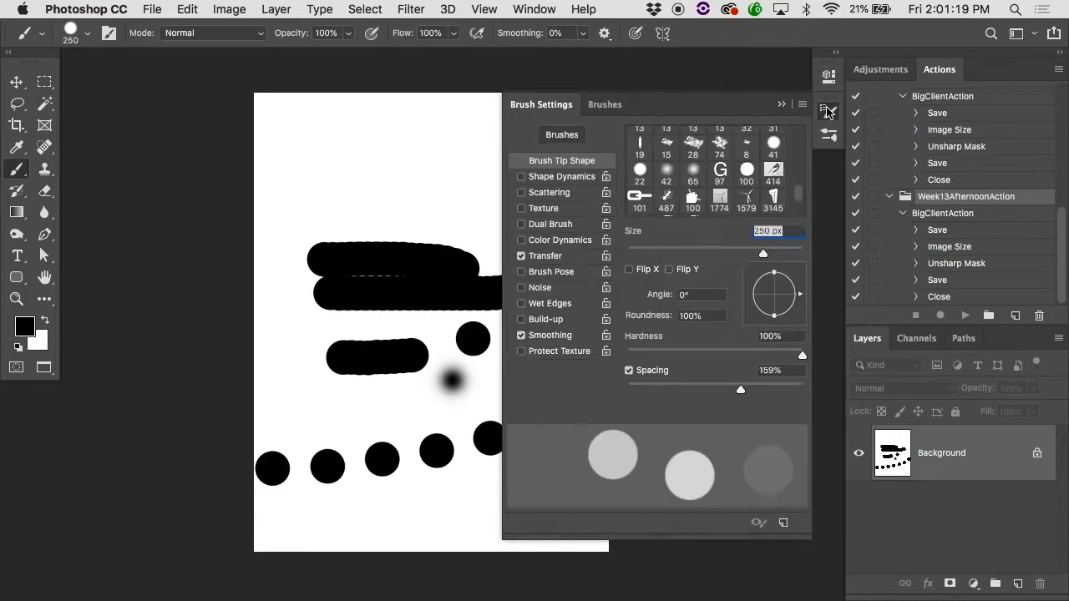
pyautogui.moveTo(739, 390); pyautogui.dragTo(715, 392)
pyautogui.moveTo(306, 163)
pyautogui.mouseDown()
pyautogui.moveTo(546, 137)
pyautogui.moveTo(625, 162)
pyautogui.mouseUp()
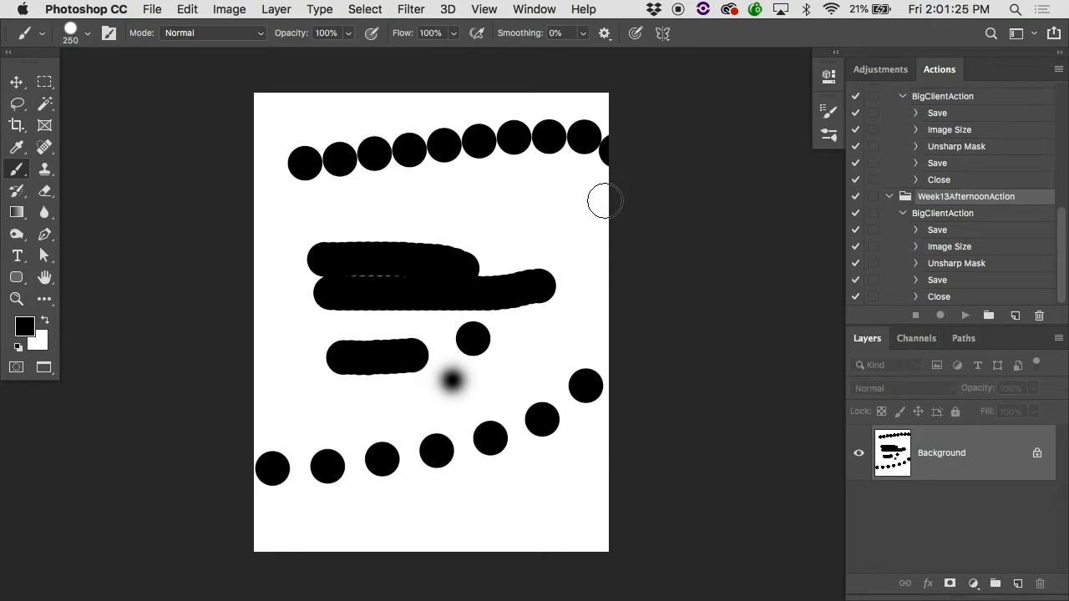
pyautogui.press('super+alt+z')
pyautogui.press('super+alt+z')
pyautogui.press('super+alt+z')
pyautogui.press('super+alt+z')
pyautogui.press('super+alt+z')
pyautogui.press('super+alt+z')
pyautogui.press('super+alt+z')
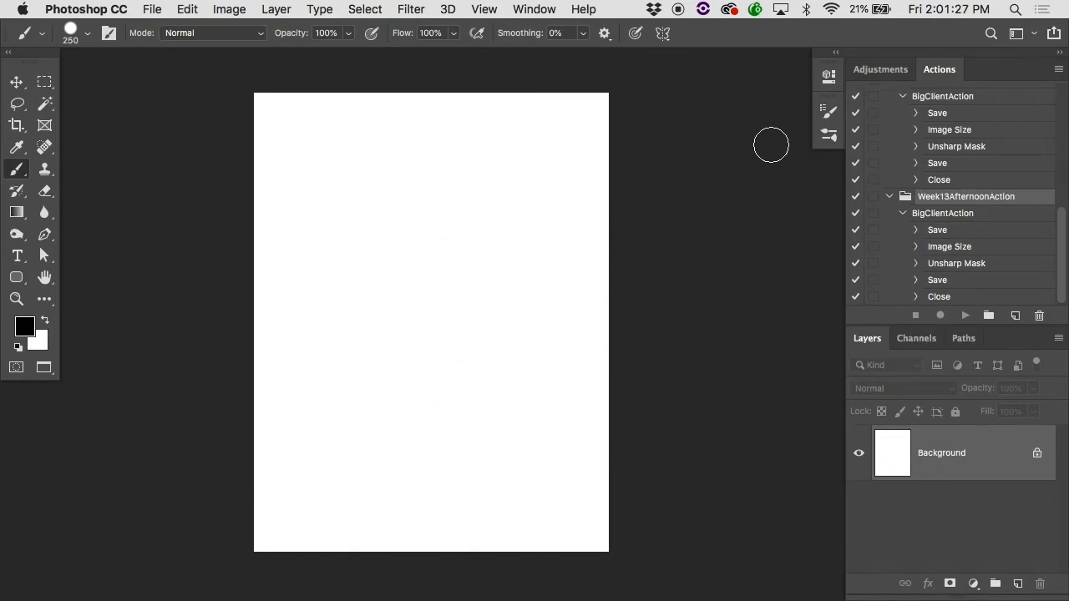
# Step: Paint a round dab, set the brush tip's angle to -39°, and paint a second dab below the first
pyautogui.keyDown('super'); pyautogui.click(508, 245); pyautogui.keyUp('super')
pyautogui.keyDown('super'); pyautogui.click(508, 244); pyautogui.keyUp('super')
pyautogui.click(829, 109)
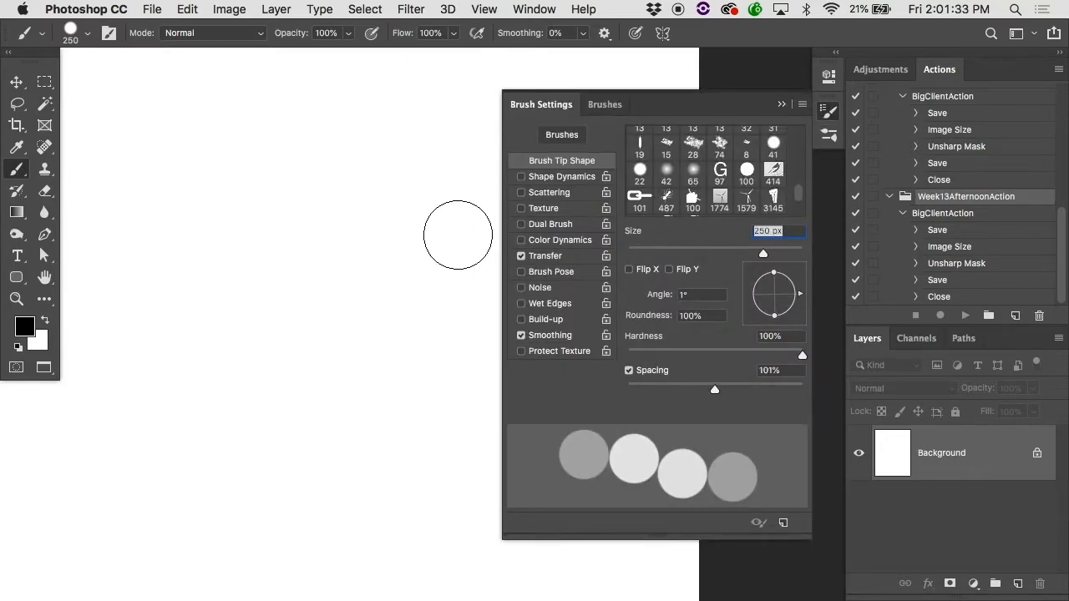
pyautogui.click(350, 205)
pyautogui.click(824, 111)
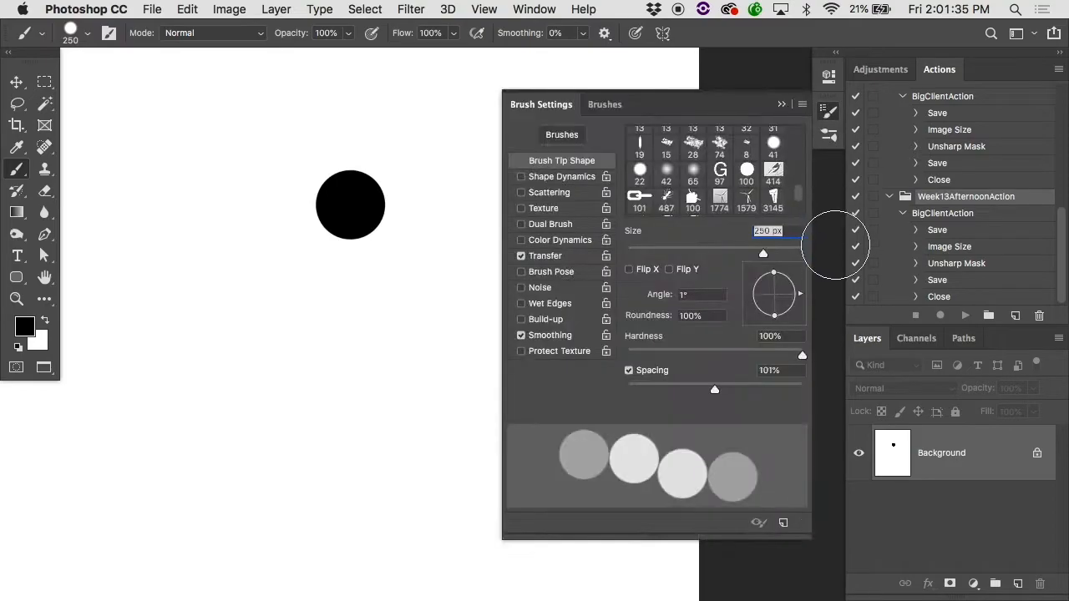
pyautogui.moveTo(804, 294); pyautogui.dragTo(796, 315)
pyautogui.click(328, 322)
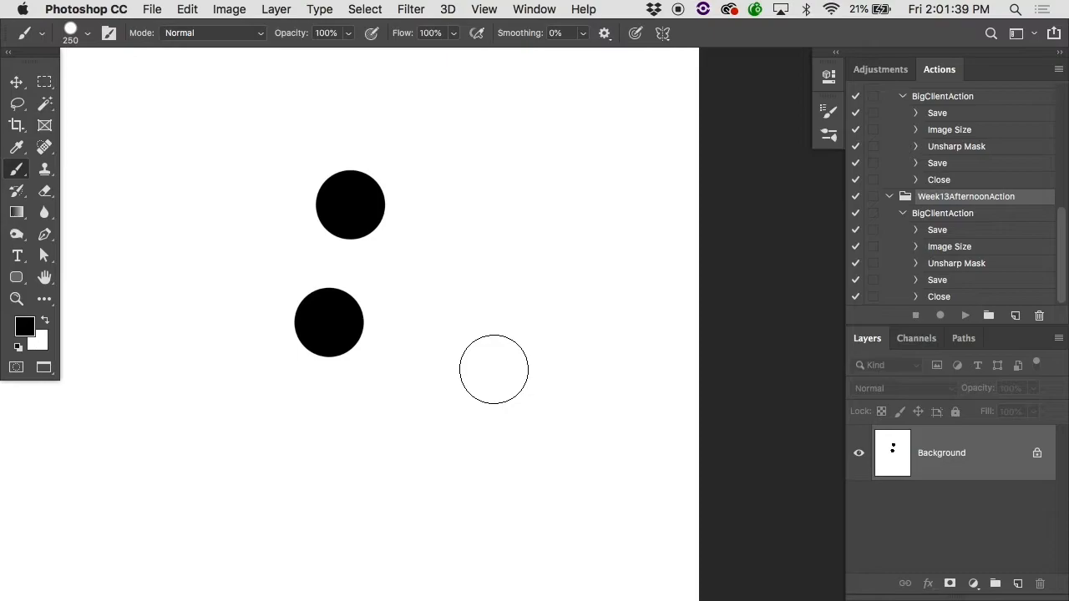
# Step: Reduce the brush tip's roundness to 51% and try the elliptical tip around the two round dabs
pyautogui.click(826, 107)
pyautogui.moveTo(763, 316); pyautogui.dragTo(768, 302)
pyautogui.click(429, 164)
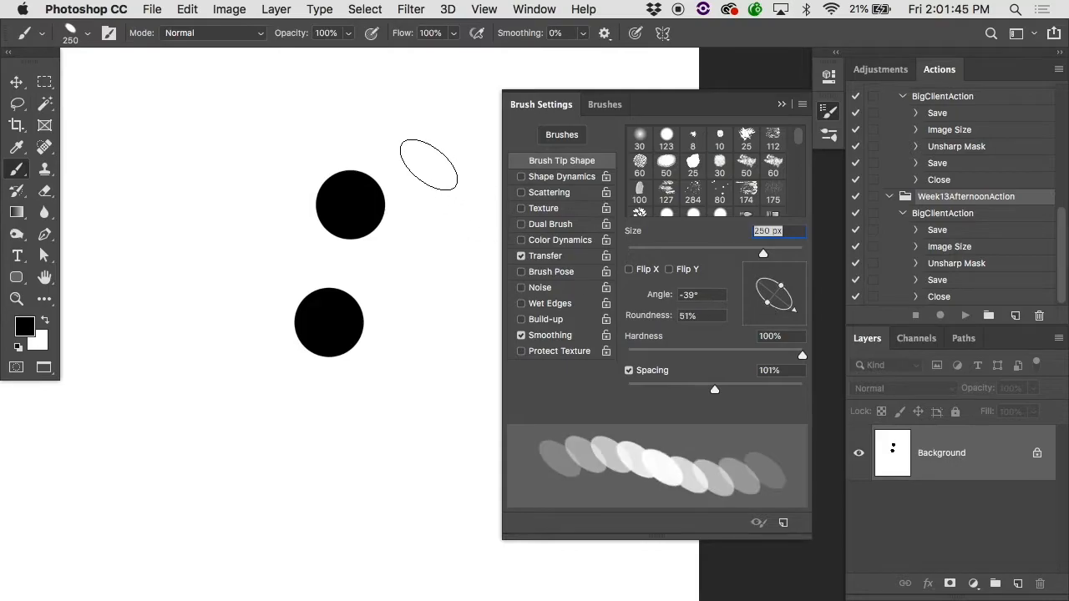
pyautogui.moveTo(434, 240)
pyautogui.mouseDown()
pyautogui.moveTo(468, 214)
pyautogui.moveTo(560, 179)
pyautogui.moveTo(497, 287)
pyautogui.moveTo(473, 359)
pyautogui.moveTo(621, 349)
pyautogui.moveTo(636, 463)
pyautogui.moveTo(461, 552)
pyautogui.moveTo(256, 522)
pyautogui.moveTo(244, 313)
pyautogui.moveTo(347, 160)
pyautogui.mouseUp()
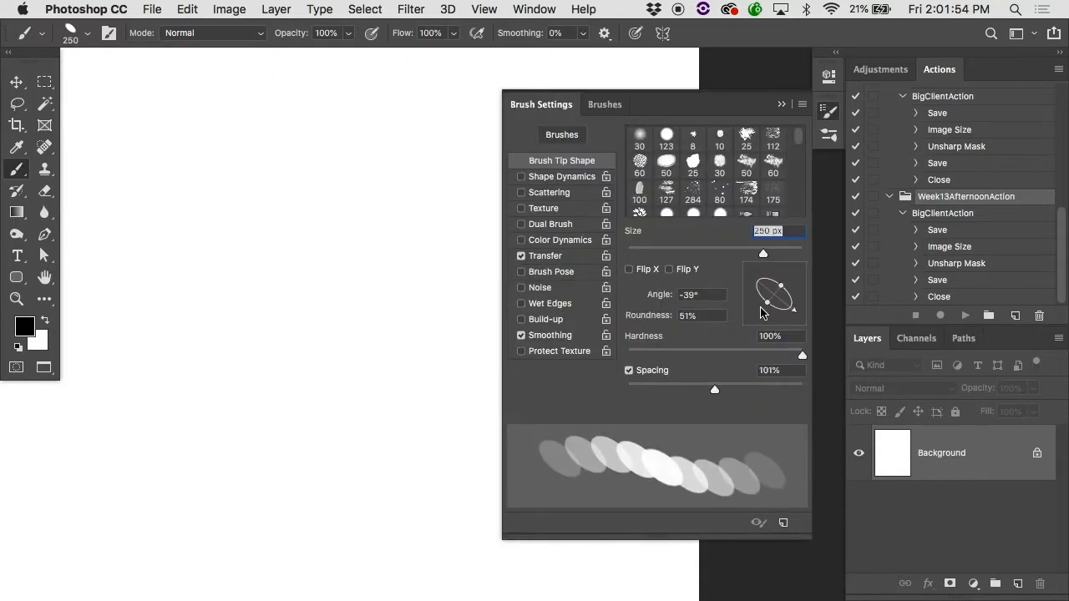
# Step: Flatten the brush tip to 4% roundness, test it with a zigzag stroke, and undo that stroke
pyautogui.moveTo(768, 308); pyautogui.dragTo(774, 297)
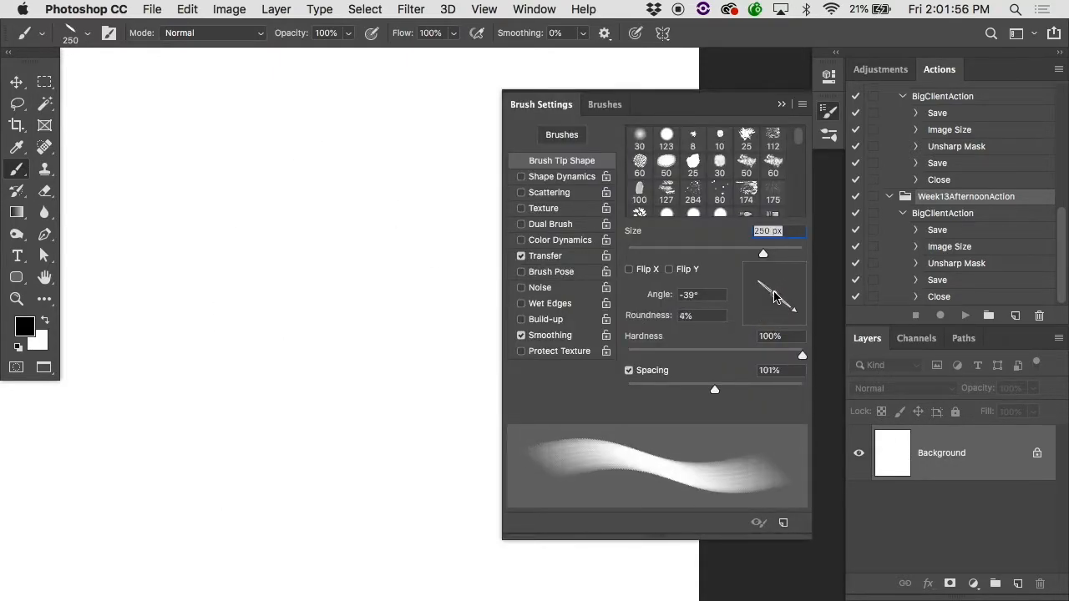
pyautogui.moveTo(183, 295)
pyautogui.mouseDown()
pyautogui.moveTo(293, 262)
pyautogui.moveTo(599, 520)
pyautogui.mouseUp()
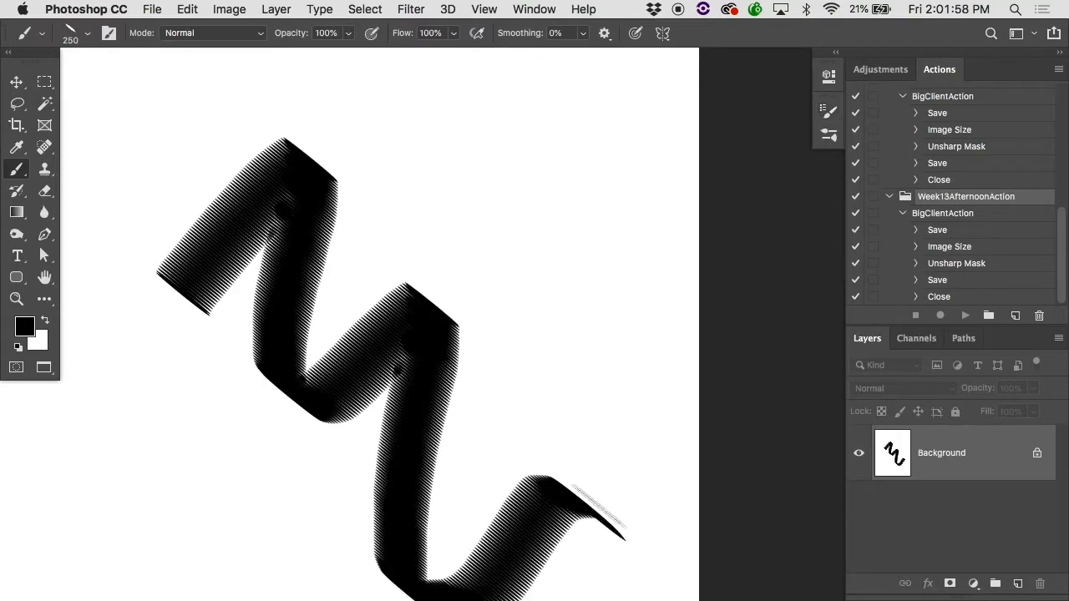
pyautogui.press('super+z')
# Step: Lower the brush spacing well below 101%, test it with a diagonal stroke, and undo that stroke
pyautogui.click(825, 109)
pyautogui.moveTo(714, 389); pyautogui.dragTo(639, 392)
pyautogui.moveTo(317, 298)
pyautogui.mouseDown()
pyautogui.moveTo(422, 434)
pyautogui.moveTo(663, 429)
pyautogui.mouseUp()
pyautogui.press('super+z')
# Step: Enable Shape Dynamics for the brush and paint a rising stroke across the upper page with no jitter
pyautogui.click(825, 109)
pyautogui.click(568, 181)
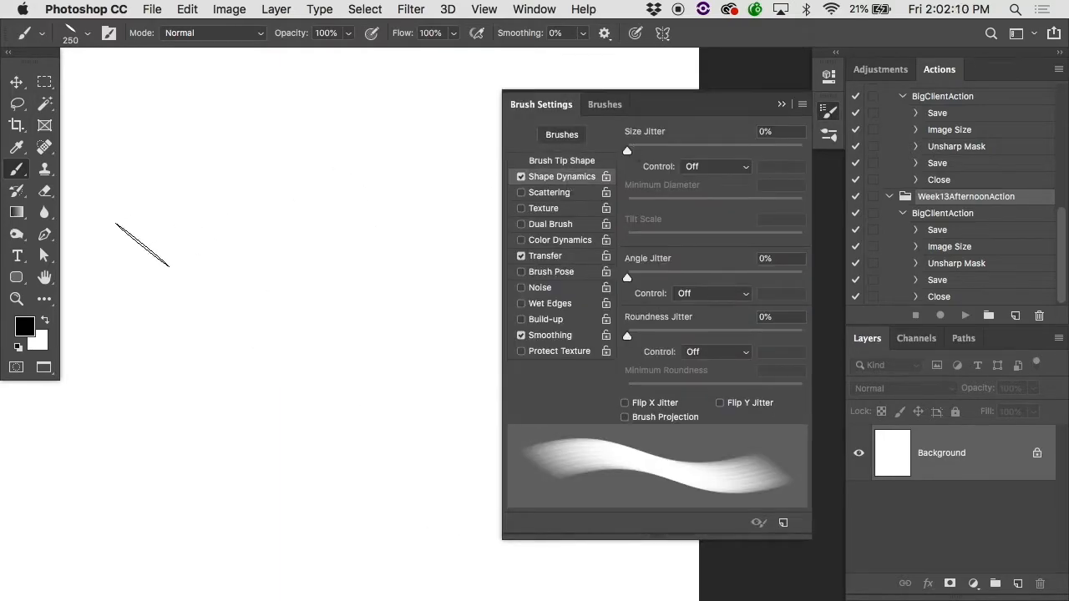
pyautogui.moveTo(142, 245); pyautogui.dragTo(471, 152)
# Step: Set the size jitter to 82%, try it with a zigzag stroke and single dabs, and undo the test strokes
pyautogui.click(828, 109)
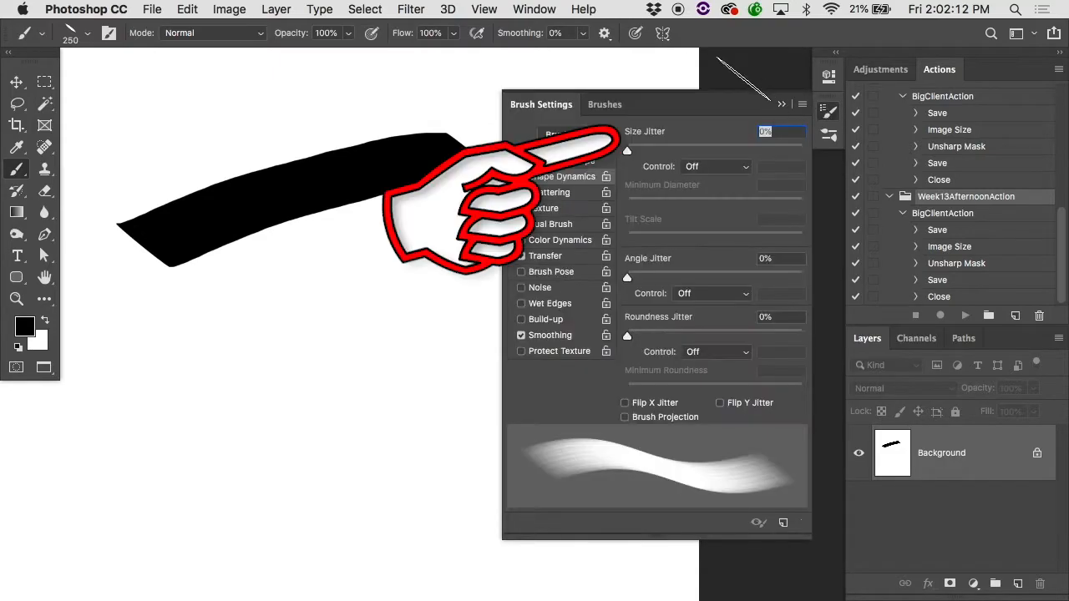
pyautogui.moveTo(632, 155); pyautogui.dragTo(767, 154)
pyautogui.click(137, 361)
pyautogui.moveTo(137, 361)
pyautogui.mouseDown()
pyautogui.moveTo(500, 269)
pyautogui.moveTo(277, 437)
pyautogui.moveTo(579, 430)
pyautogui.mouseUp()
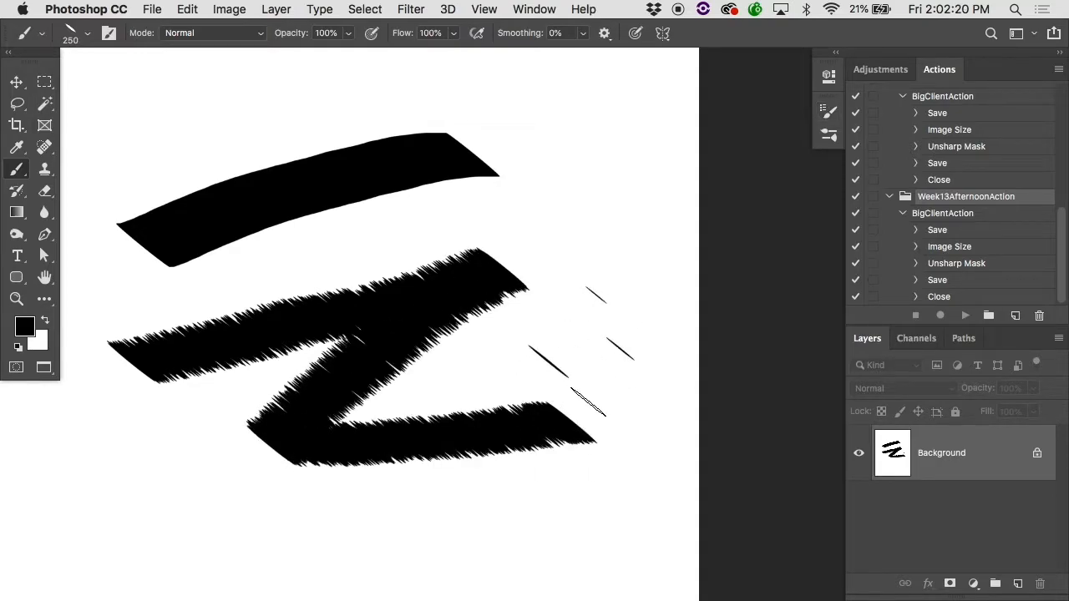
pyautogui.press('super+z')
pyautogui.press('super+z')
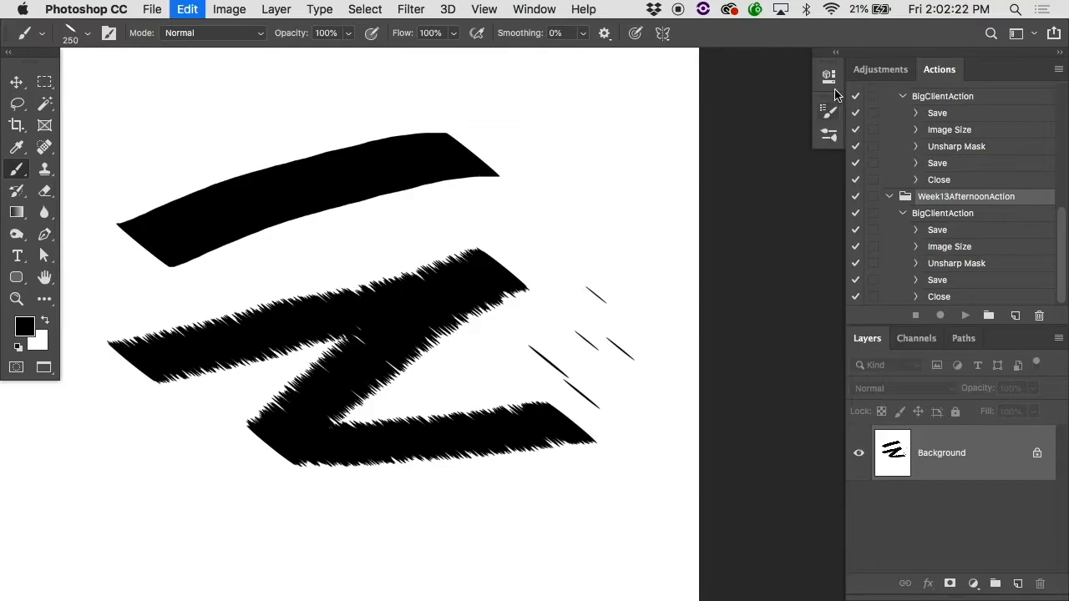
pyautogui.press('super+z')
# Step: Set the angle jitter to 3%, try it with a stroke and dabs, and fill the canvas with the white background color
pyautogui.click(826, 112)
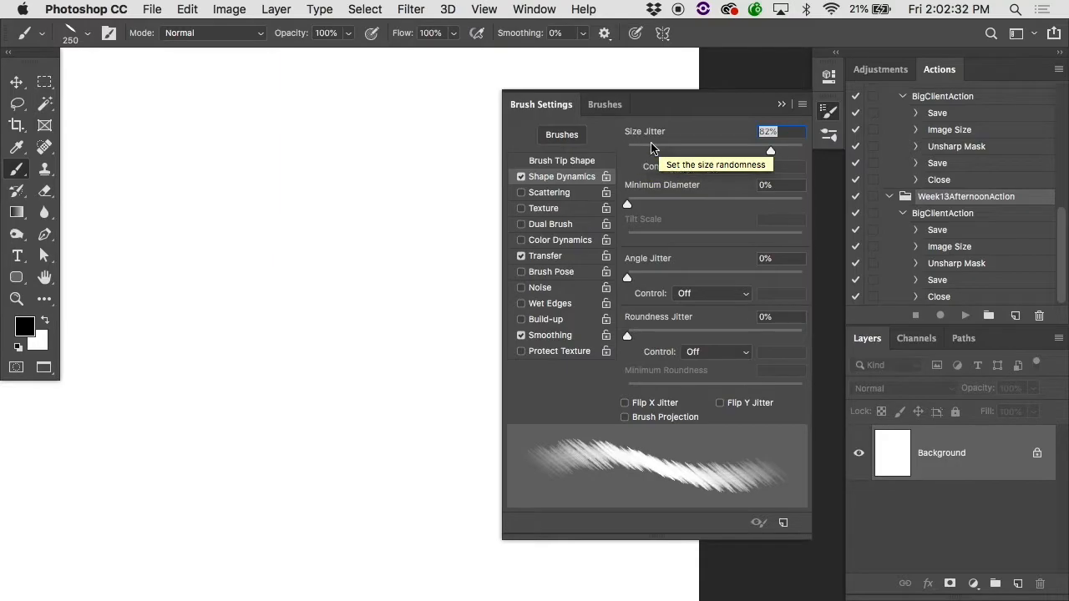
pyautogui.moveTo(630, 281); pyautogui.dragTo(633, 282)
pyautogui.moveTo(225, 322)
pyautogui.mouseDown()
pyautogui.moveTo(255, 304)
pyautogui.moveTo(289, 306)
pyautogui.moveTo(301, 290)
pyautogui.moveTo(380, 305)
pyautogui.moveTo(470, 248)
pyautogui.moveTo(635, 225)
pyautogui.mouseUp()
pyautogui.keyDown('super'); pyautogui.click(255, 304); pyautogui.keyUp('super')
pyautogui.press('super+z')
pyautogui.keyDown('alt'); pyautogui.keyDown('super'); pyautogui.click(527, 279); pyautogui.keyUp('super'); pyautogui.keyUp('alt')
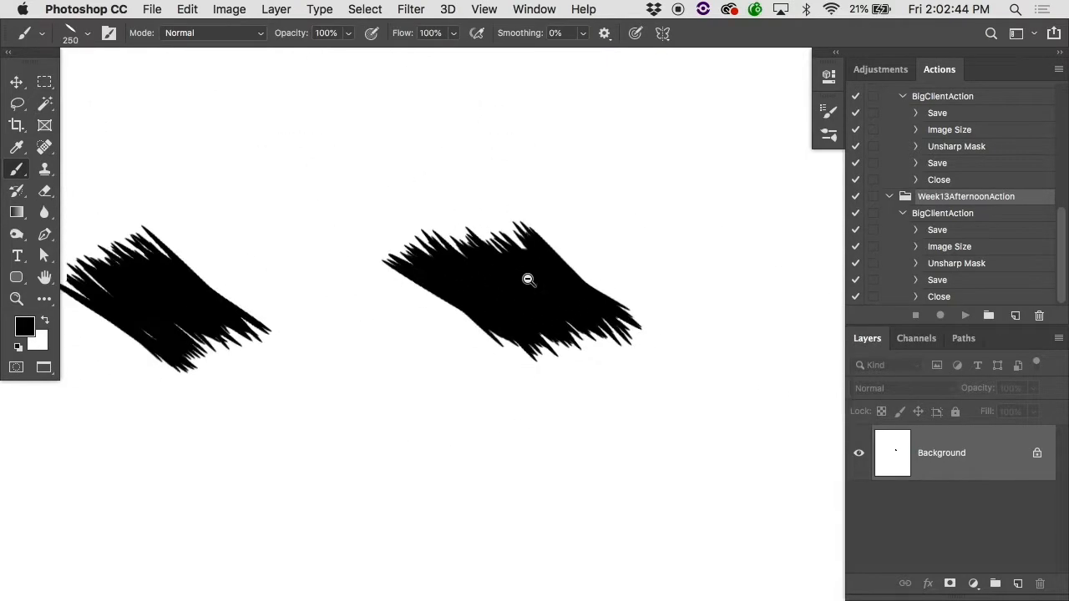
pyautogui.press('super+BackSpace')
# Step: Leave the brush's roundness jitter at 0% and raise its angle jitter to 48%
pyautogui.click(829, 114)
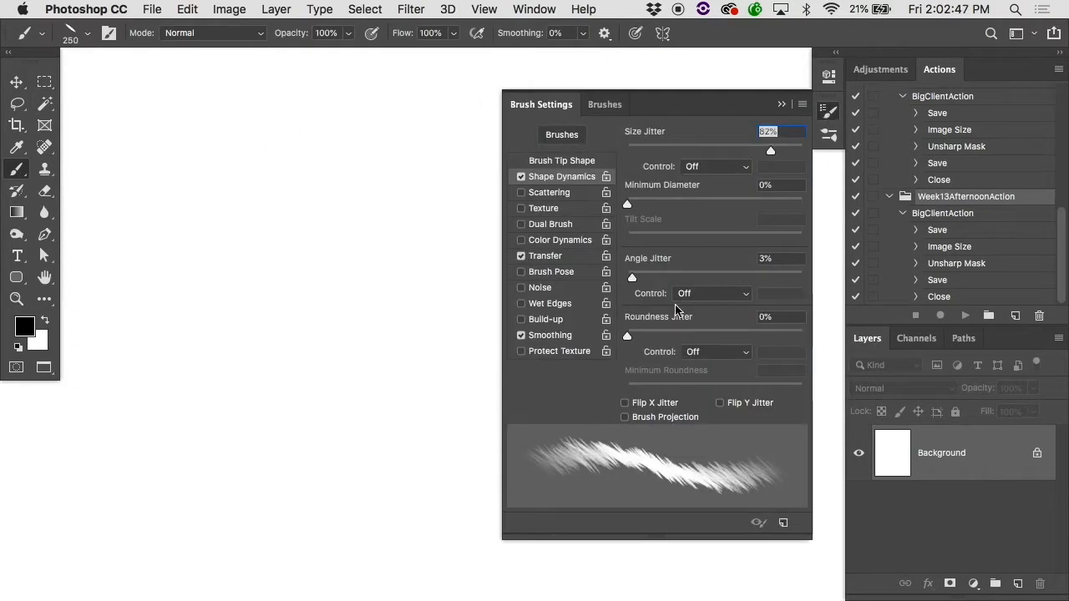
pyautogui.moveTo(650, 337)
pyautogui.mouseDown()
pyautogui.moveTo(699, 336)
pyautogui.moveTo(591, 337)
pyautogui.mouseUp()
pyautogui.moveTo(639, 279); pyautogui.dragTo(710, 278)
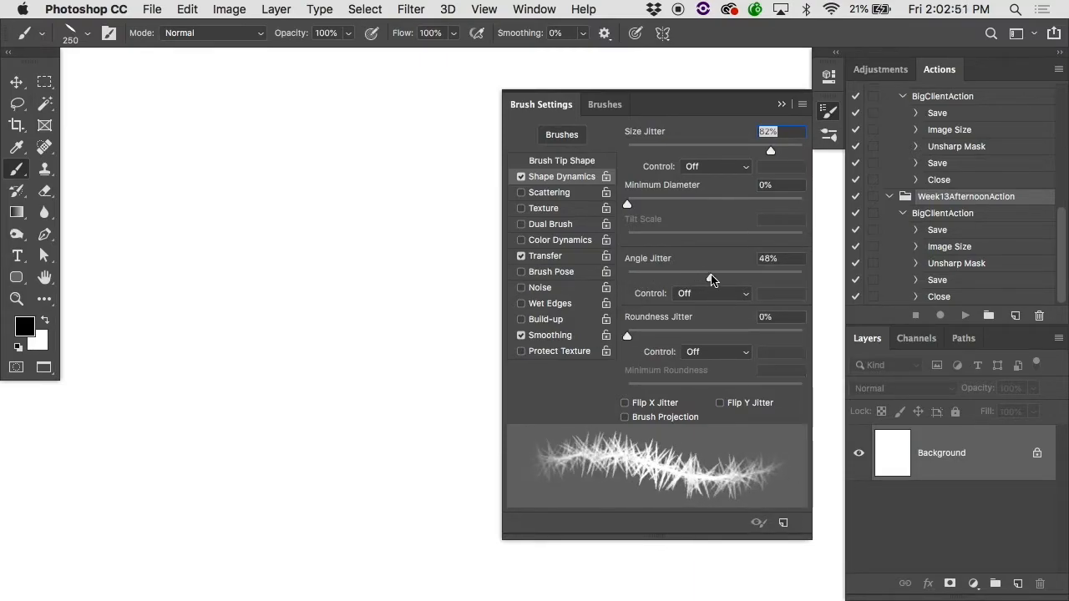
# Step: Test the 48% angle jitter with a rising stroke across the middle of the page, and undo the stroke
pyautogui.click(250, 349)
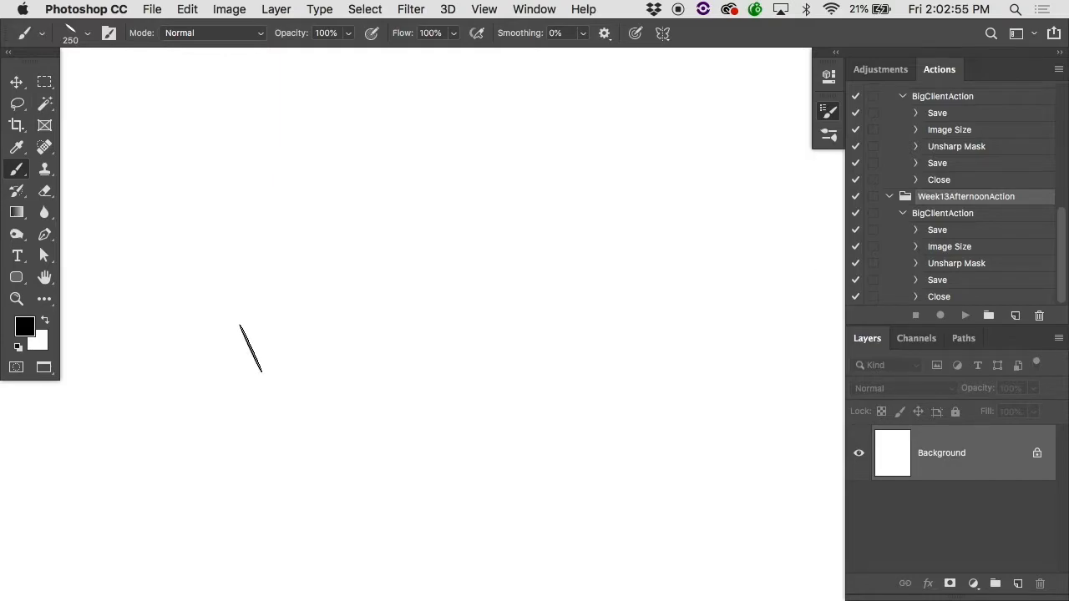
pyautogui.moveTo(251, 348)
pyautogui.mouseDown()
pyautogui.moveTo(412, 305)
pyautogui.moveTo(690, 205)
pyautogui.mouseUp()
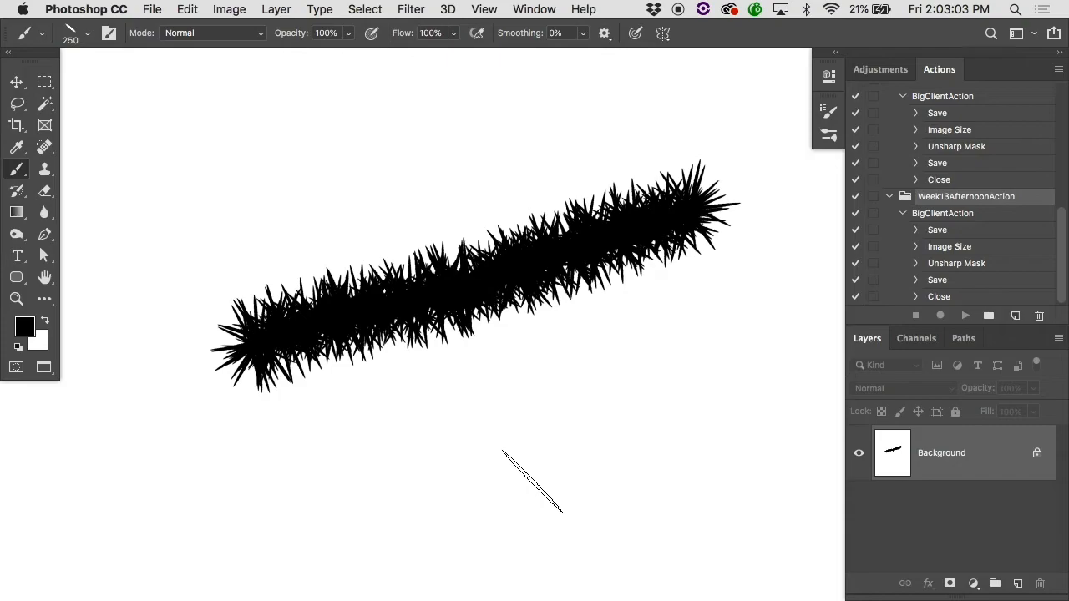
pyautogui.press('super+z')
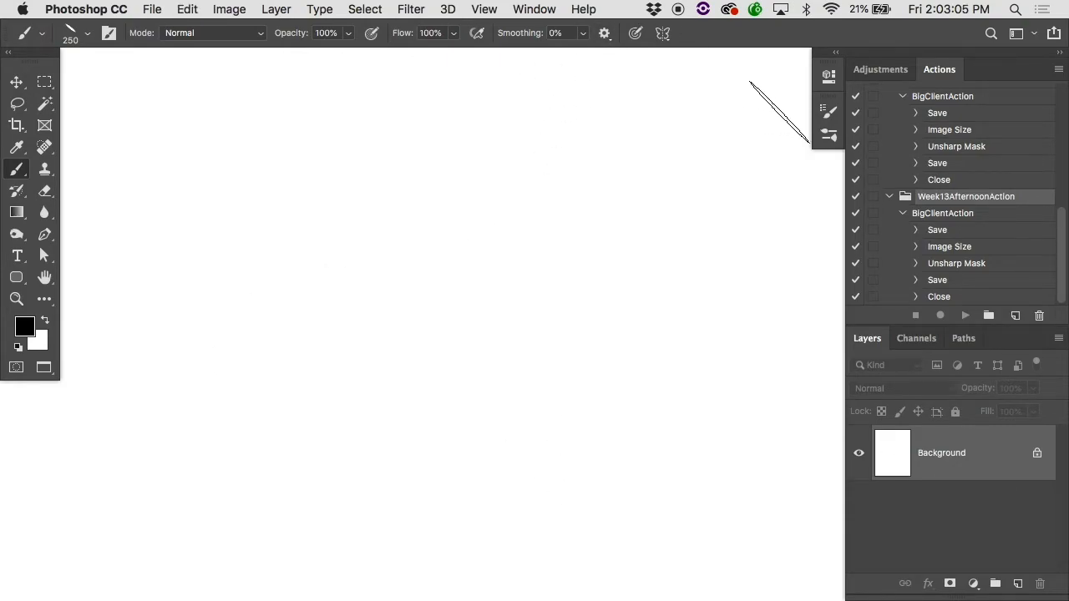
# Step: Raise the brush tip spacing to 49%, test it with an arched stroke and a second stroke below, and undo both
pyautogui.click(829, 111)
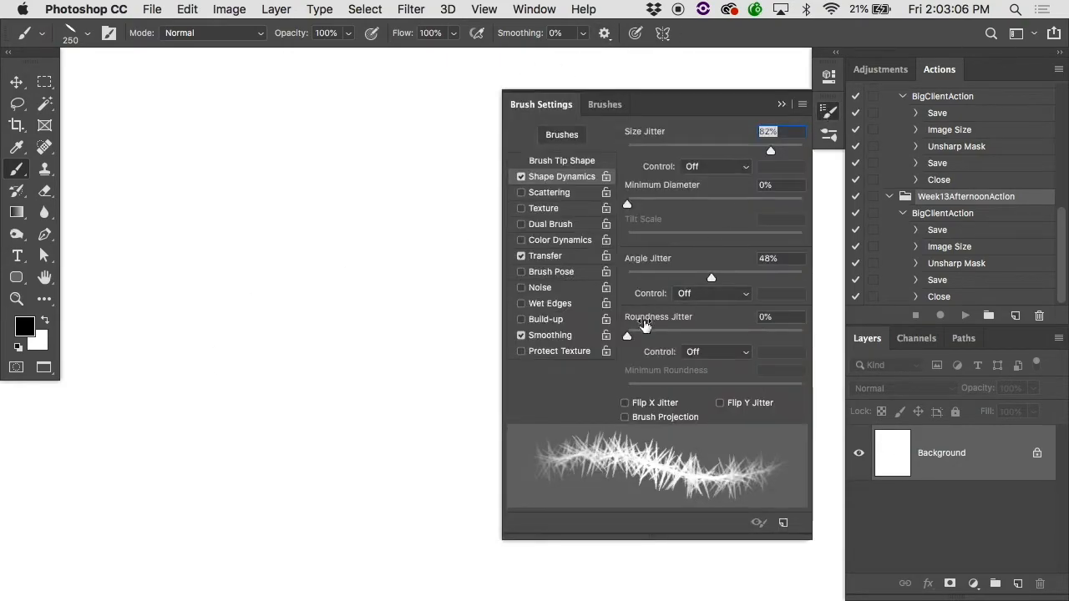
pyautogui.click(581, 162)
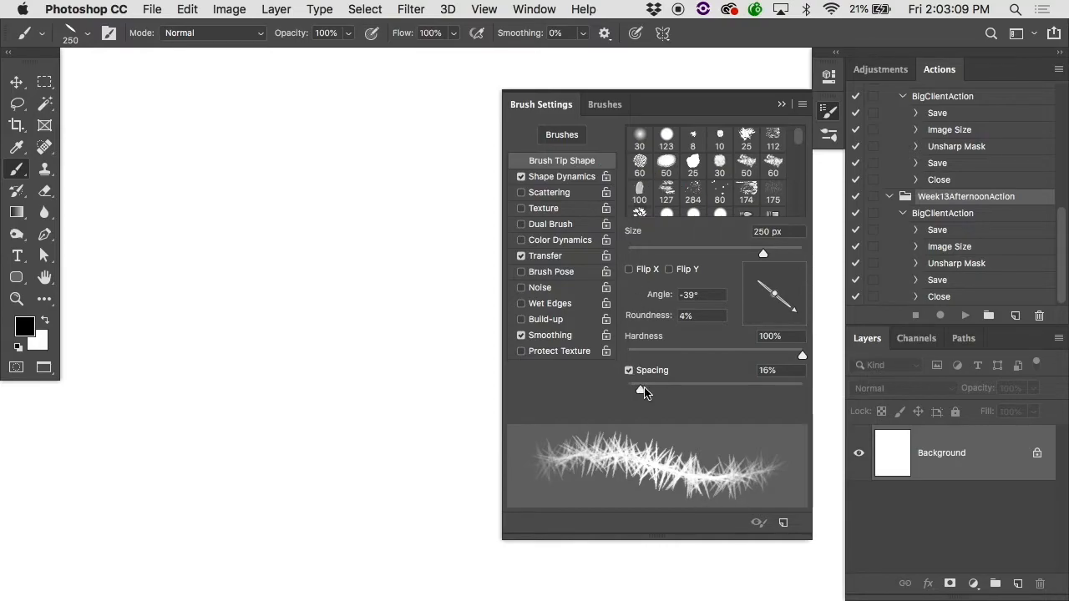
pyautogui.moveTo(174, 357)
pyautogui.mouseDown()
pyautogui.moveTo(349, 286)
pyautogui.moveTo(469, 269)
pyautogui.moveTo(700, 368)
pyautogui.moveTo(755, 446)
pyautogui.mouseUp()
pyautogui.moveTo(630, 440)
pyautogui.mouseDown()
pyautogui.moveTo(311, 452)
pyautogui.moveTo(207, 500)
pyautogui.moveTo(146, 489)
pyautogui.mouseUp()
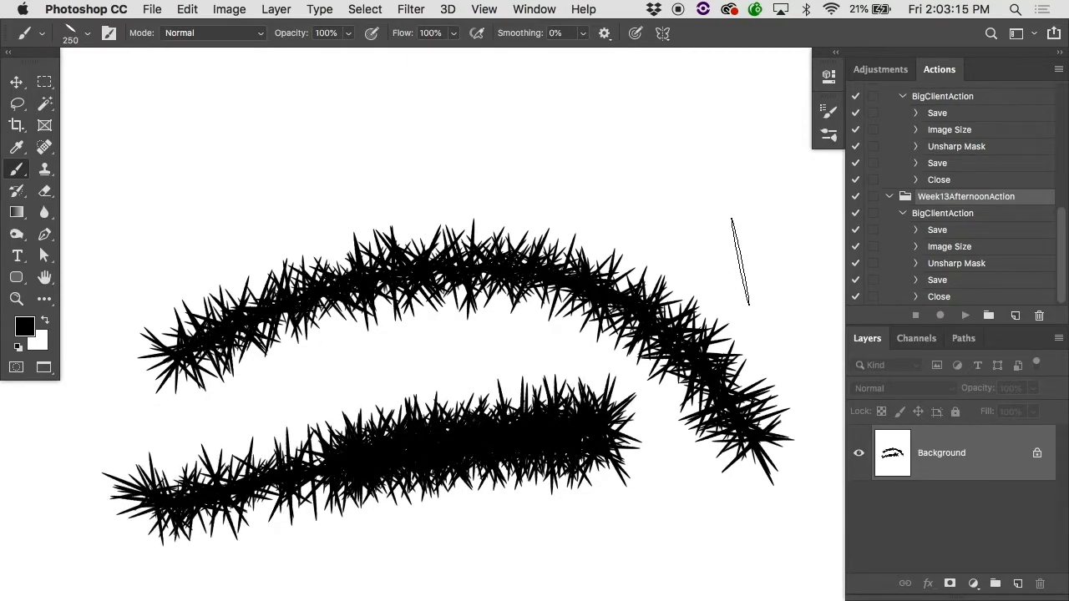
pyautogui.press('super+z')
pyautogui.press('super+z')
# Step: Set the brush's size jitter to 0% and its tip roundness to 75%
pyautogui.click(828, 110)
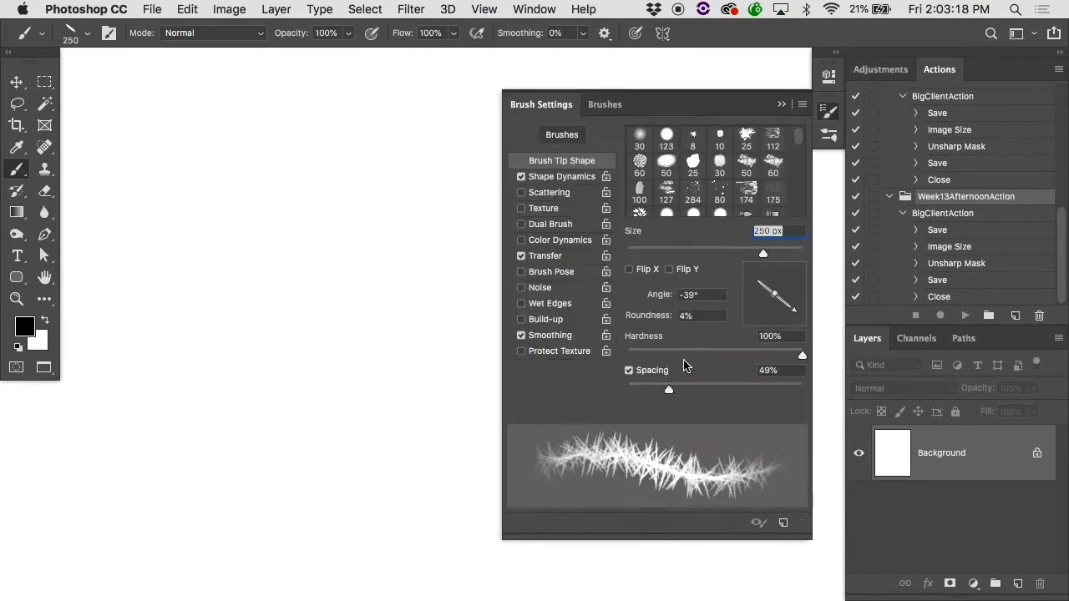
pyautogui.click(551, 177)
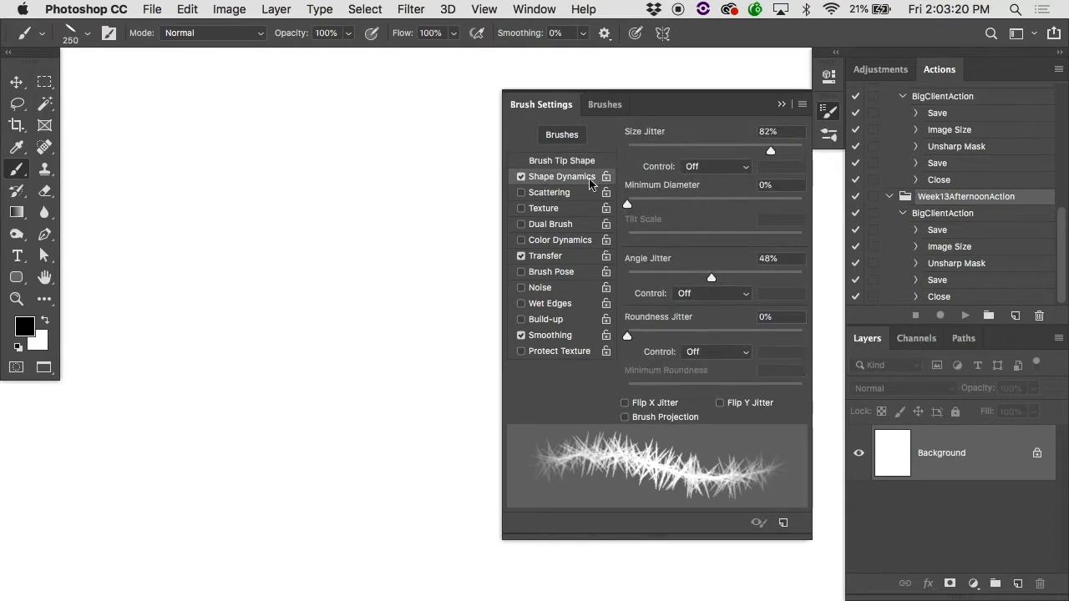
pyautogui.moveTo(770, 151); pyautogui.dragTo(589, 140)
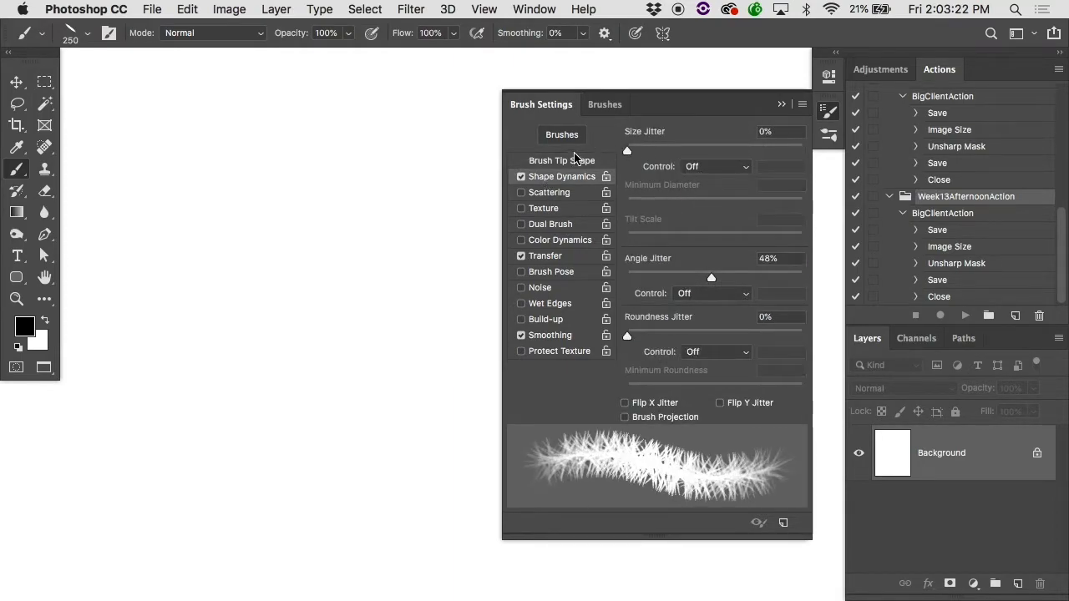
pyautogui.click(566, 162)
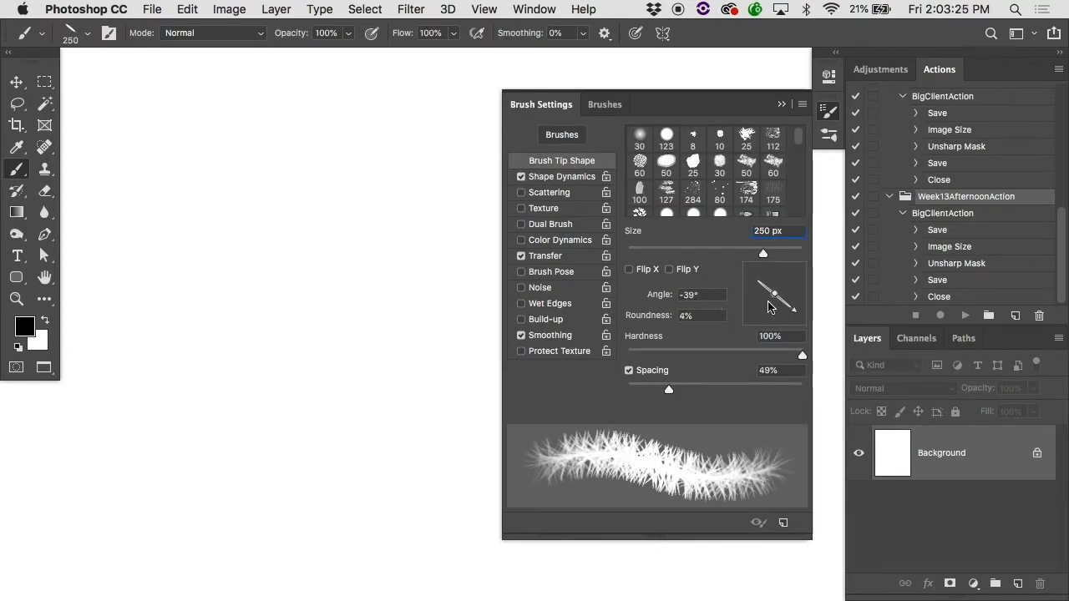
pyautogui.moveTo(773, 297); pyautogui.dragTo(766, 311)
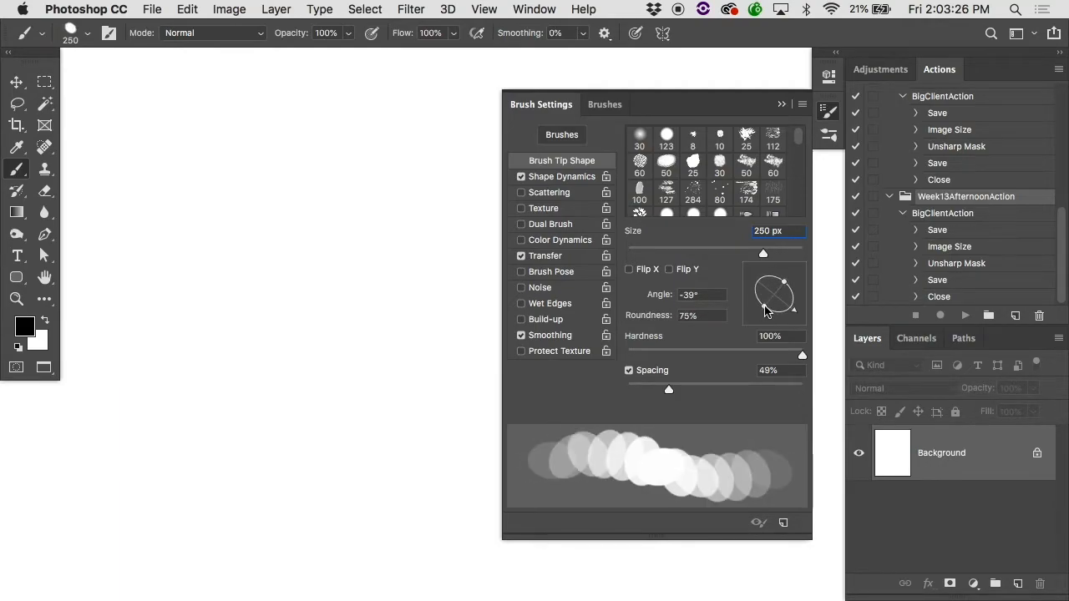
# Step: Raise the brush's angle jitter to 90% and its roundness jitter to 95%
pyautogui.click(551, 177)
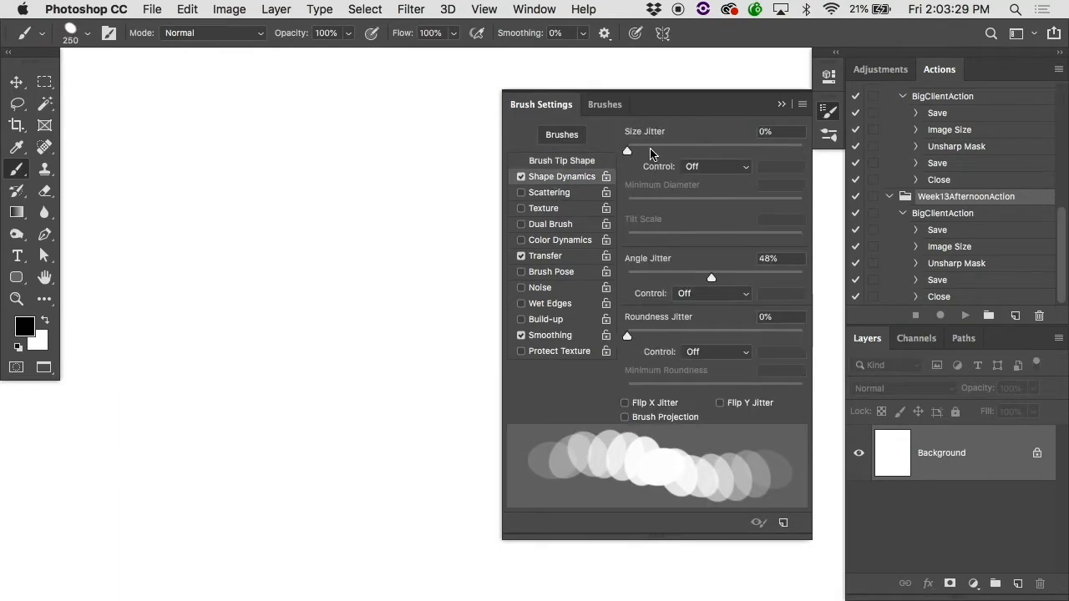
pyautogui.moveTo(712, 277); pyautogui.dragTo(783, 279)
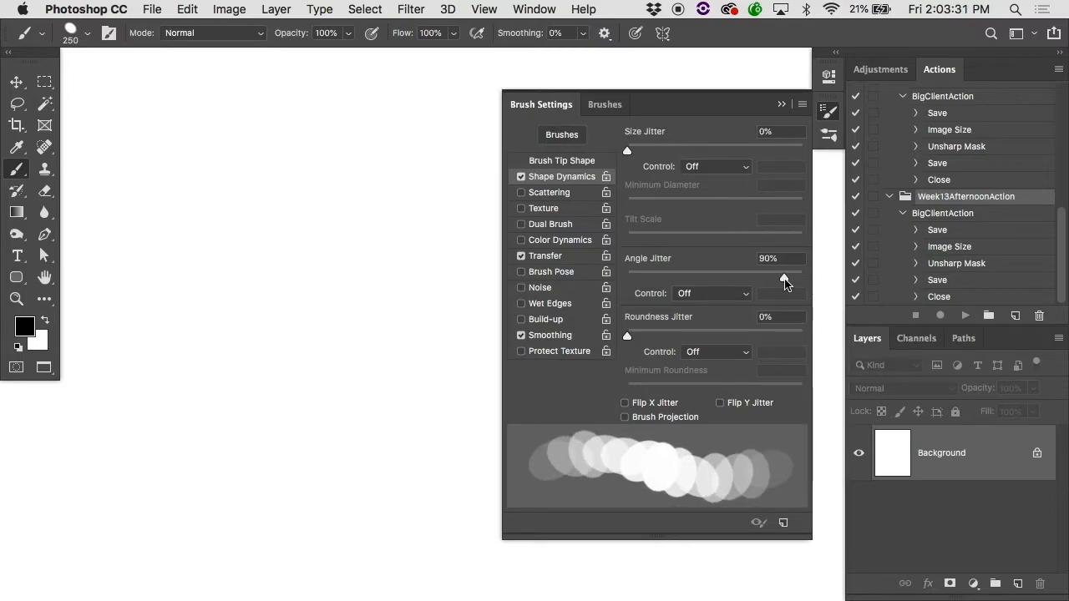
pyautogui.moveTo(627, 336); pyautogui.dragTo(633, 338)
pyautogui.moveTo(733, 337); pyautogui.dragTo(795, 337)
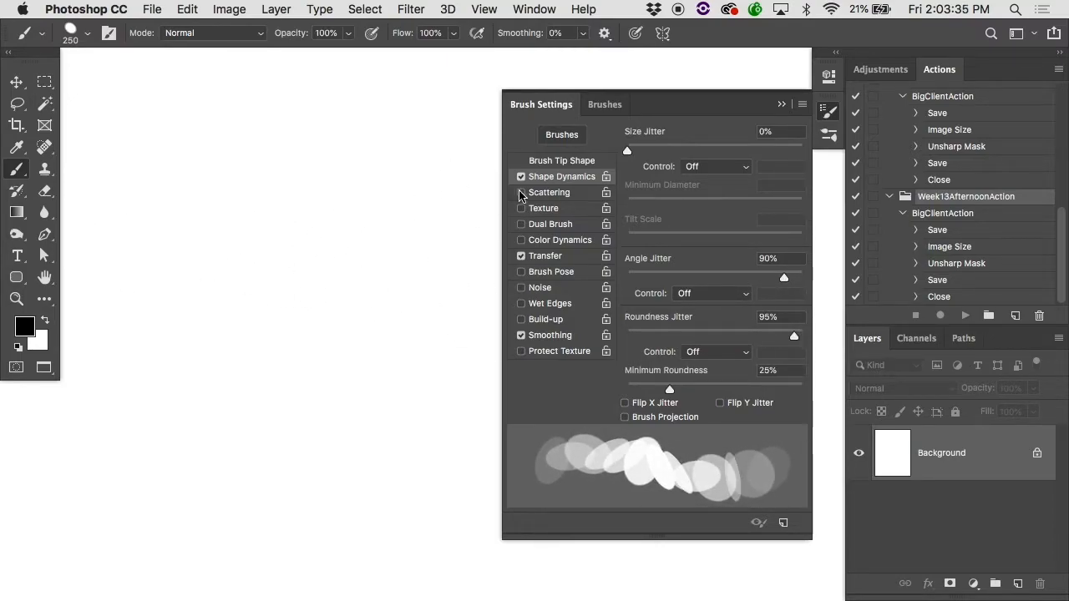
# Step: Raise the brush tip spacing to 998%, test it with scattered black dabs over the page, and undo the dabs
pyautogui.click(552, 161)
pyautogui.moveTo(670, 389); pyautogui.dragTo(804, 393)
pyautogui.click(34, 311)
pyautogui.moveTo(113, 310); pyautogui.dragTo(275, 232)
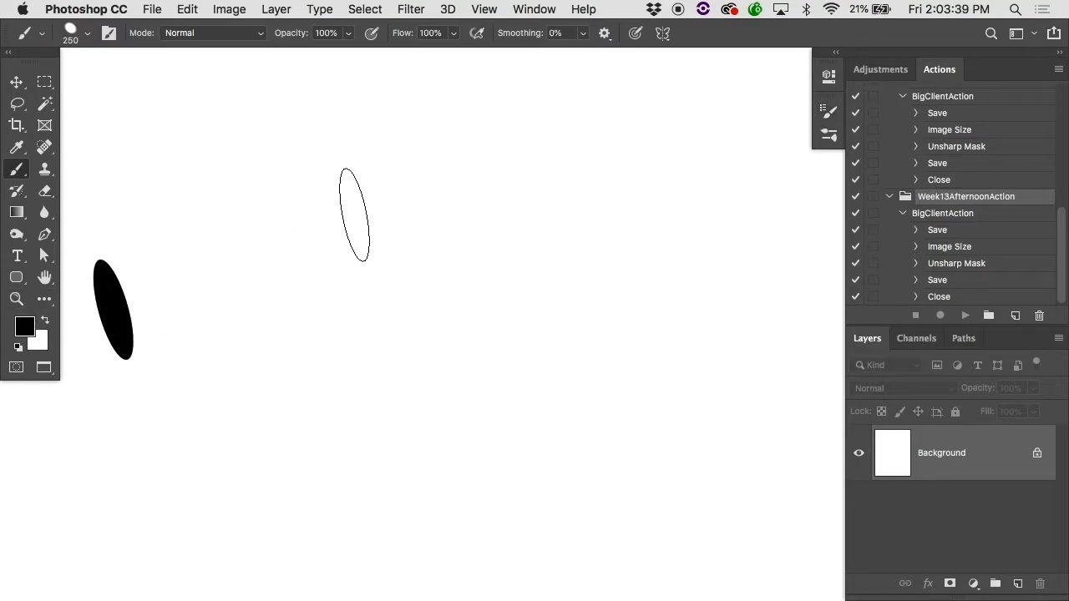
pyautogui.click(572, 284)
pyautogui.click(337, 555)
pyautogui.click(294, 362)
pyautogui.press('super+minus')
pyautogui.press('super+minus')
pyautogui.moveTo(345, 388)
pyautogui.mouseDown()
pyautogui.moveTo(642, 387)
pyautogui.moveTo(637, 119)
pyautogui.moveTo(451, 287)
pyautogui.moveTo(324, 97)
pyautogui.moveTo(496, 162)
pyautogui.moveTo(465, 529)
pyautogui.mouseUp()
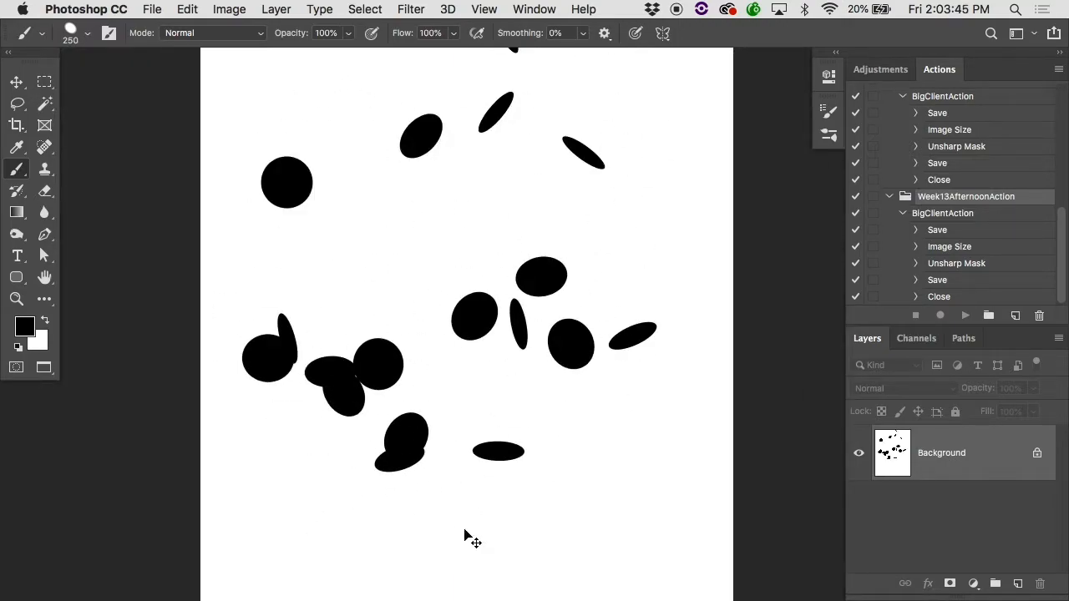
pyautogui.press('super+z')
pyautogui.press('super+z')
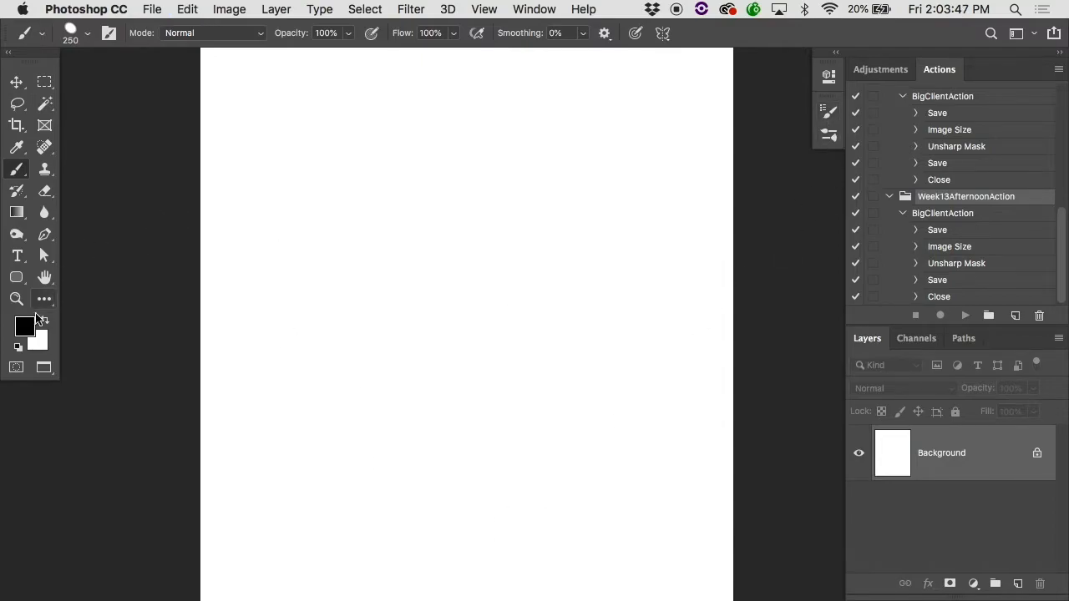
# Step: Change the foreground color to red (ff0000) and test it with a brush stroke on the page
pyautogui.click(24, 326)
pyautogui.write('ff0000')
pyautogui.click(671, 148)
pyautogui.press('b')
pyautogui.moveTo(217, 200)
pyautogui.mouseDown()
pyautogui.moveTo(501, 115)
pyautogui.moveTo(523, 318)
pyautogui.moveTo(334, 443)
pyautogui.mouseUp()
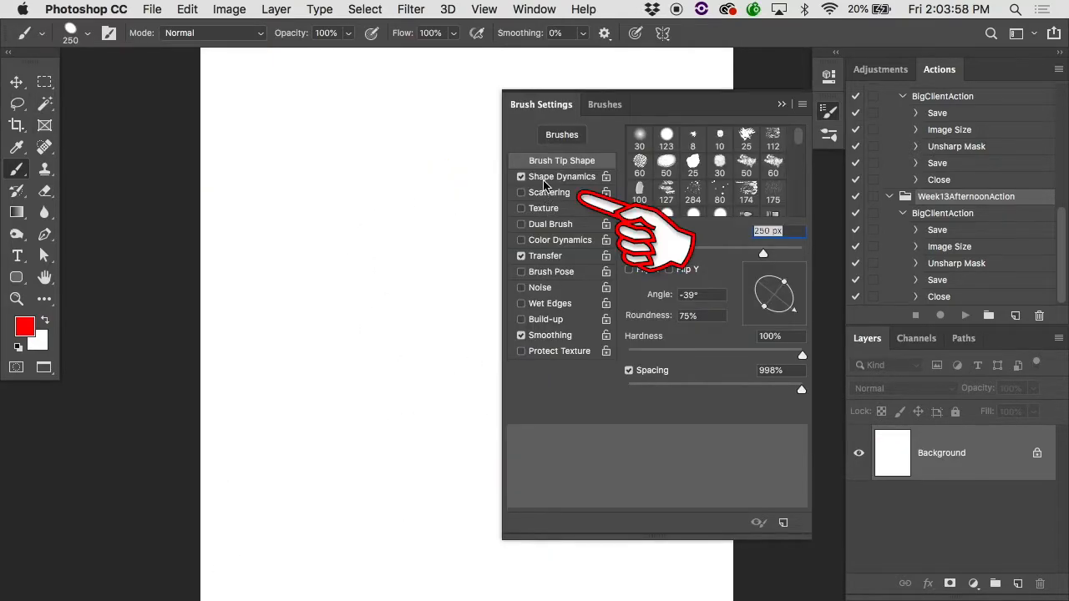
# Step: Set the brush's size jitter to 59% and test it with a few red dabs across the page
pyautogui.click(544, 182)
pyautogui.moveTo(630, 154); pyautogui.dragTo(730, 146)
pyautogui.moveTo(331, 164)
pyautogui.mouseDown()
pyautogui.moveTo(634, 161)
pyautogui.moveTo(477, 109)
pyautogui.moveTo(481, 406)
pyautogui.moveTo(520, 334)
pyautogui.moveTo(822, 394)
pyautogui.moveTo(539, 296)
pyautogui.moveTo(603, 320)
pyautogui.moveTo(620, 314)
pyautogui.mouseUp()
# Step: Enable Color Dynamics with 100% foreground/background jitter applied per tip, and turn off Transfer for the brush
pyautogui.click(828, 111)
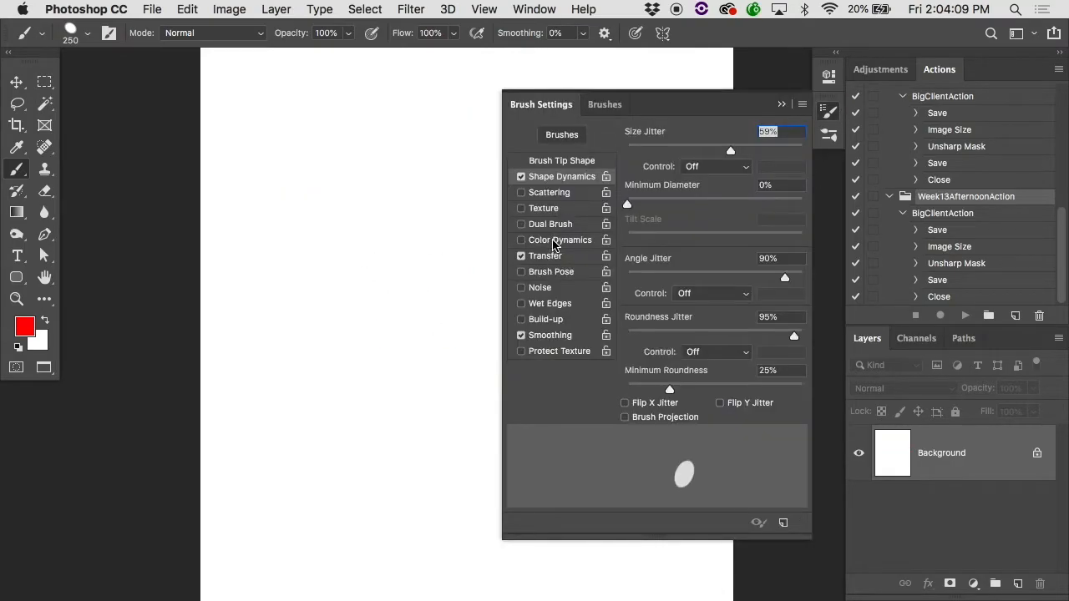
pyautogui.click(558, 240)
pyautogui.click(523, 255)
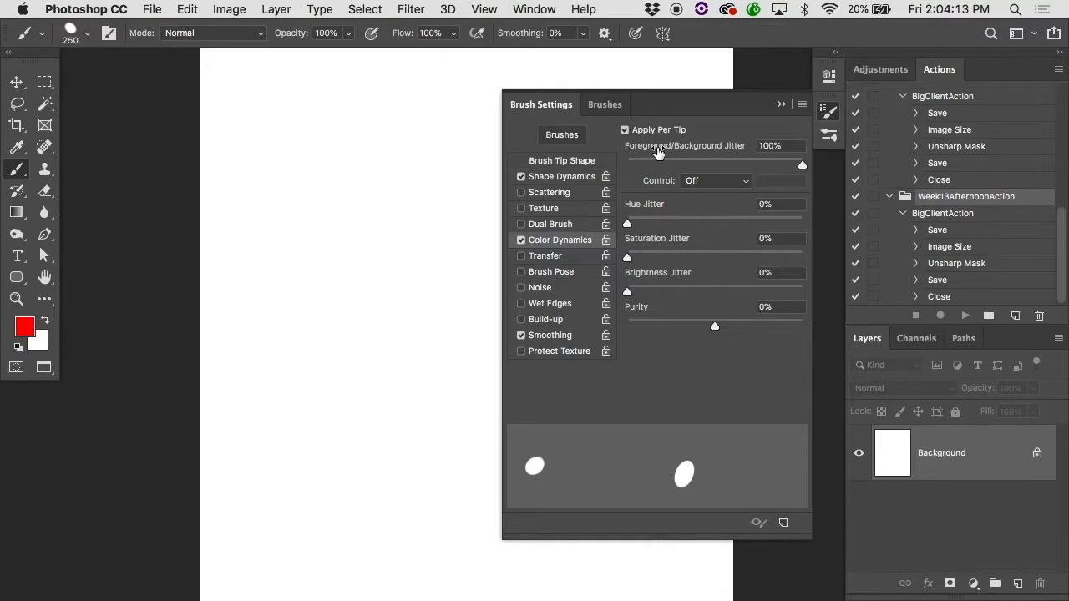
# Step: Change the background color to blue
pyautogui.click(38, 341)
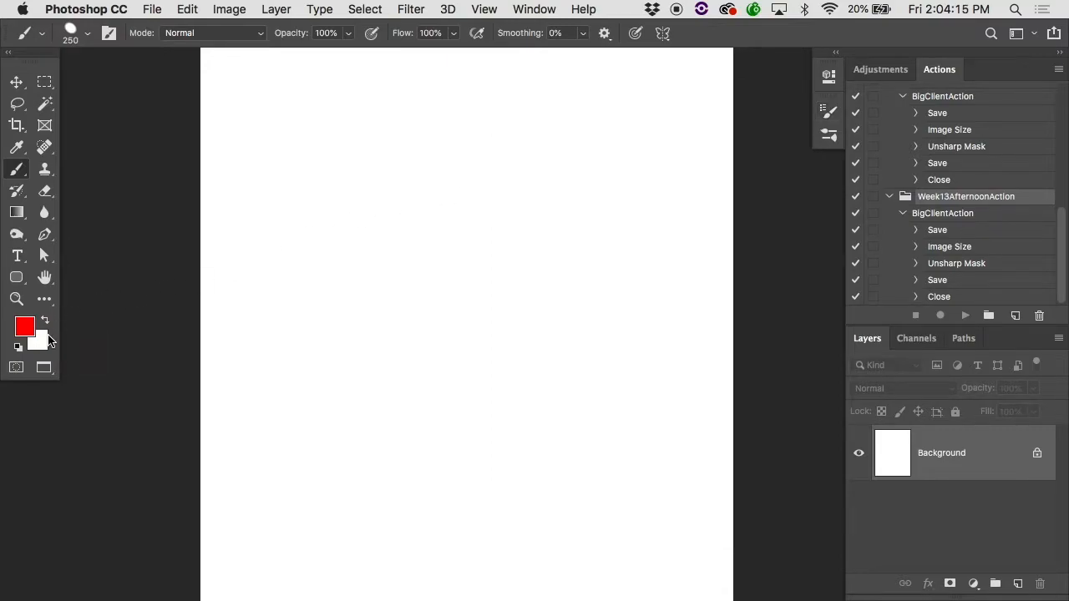
pyautogui.moveTo(375, 244)
pyautogui.mouseDown()
pyautogui.moveTo(439, 255)
pyautogui.moveTo(470, 245)
pyautogui.moveTo(503, 152)
pyautogui.mouseUp()
pyautogui.click(523, 219)
pyautogui.click(648, 144)
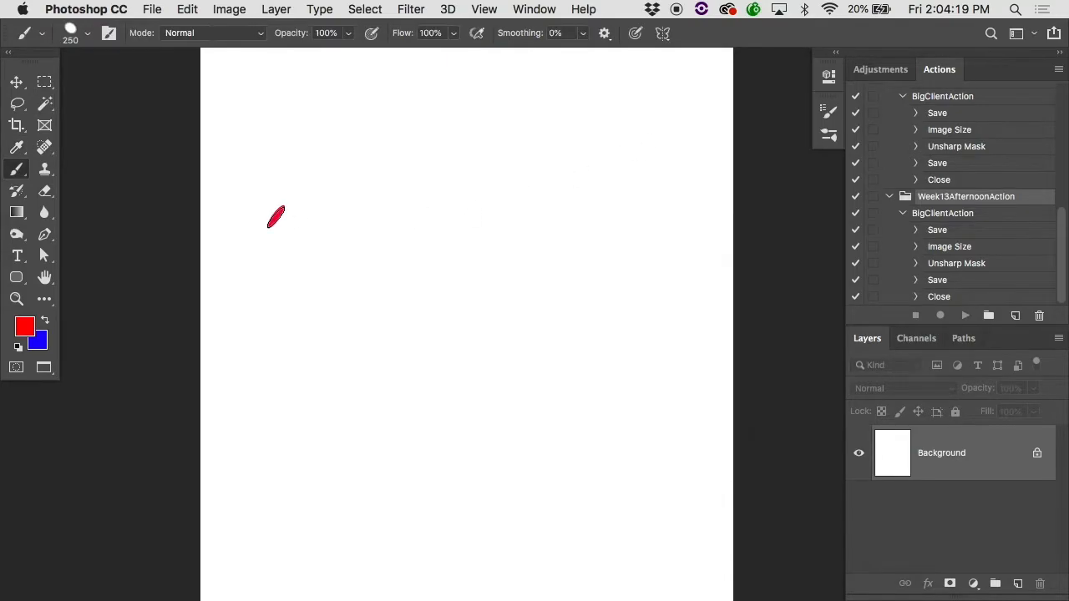
# Step: Test the foreground/background jitter by painting scattered dabs between red and blue over the page, and undo them
pyautogui.click(340, 179)
pyautogui.click(530, 388)
pyautogui.click(576, 223)
pyautogui.click(367, 196)
pyautogui.click(384, 435)
pyautogui.click(530, 358)
pyautogui.click(526, 119)
pyautogui.click(349, 316)
pyautogui.moveTo(542, 204)
pyautogui.mouseDown()
pyautogui.moveTo(345, 403)
pyautogui.moveTo(391, 255)
pyautogui.moveTo(565, 343)
pyautogui.moveTo(688, 208)
pyautogui.moveTo(421, 166)
pyautogui.moveTo(342, 201)
pyautogui.moveTo(434, 465)
pyautogui.moveTo(490, 308)
pyautogui.moveTo(543, 240)
pyautogui.moveTo(417, 204)
pyautogui.moveTo(370, 362)
pyautogui.moveTo(452, 410)
pyautogui.moveTo(536, 279)
pyautogui.moveTo(394, 453)
pyautogui.moveTo(418, 435)
pyautogui.mouseUp()
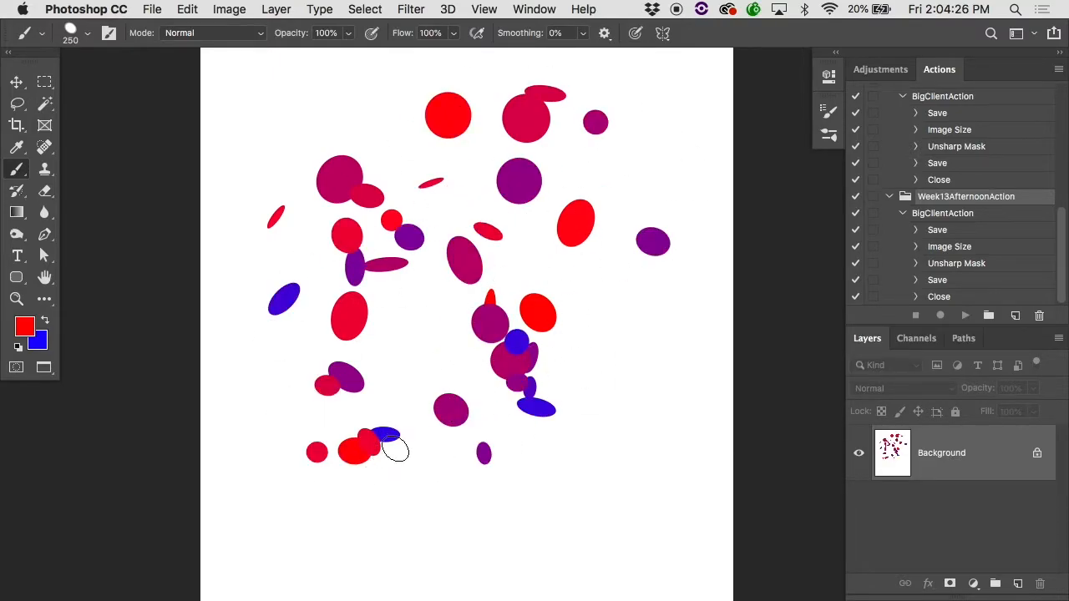
pyautogui.press('super+z')
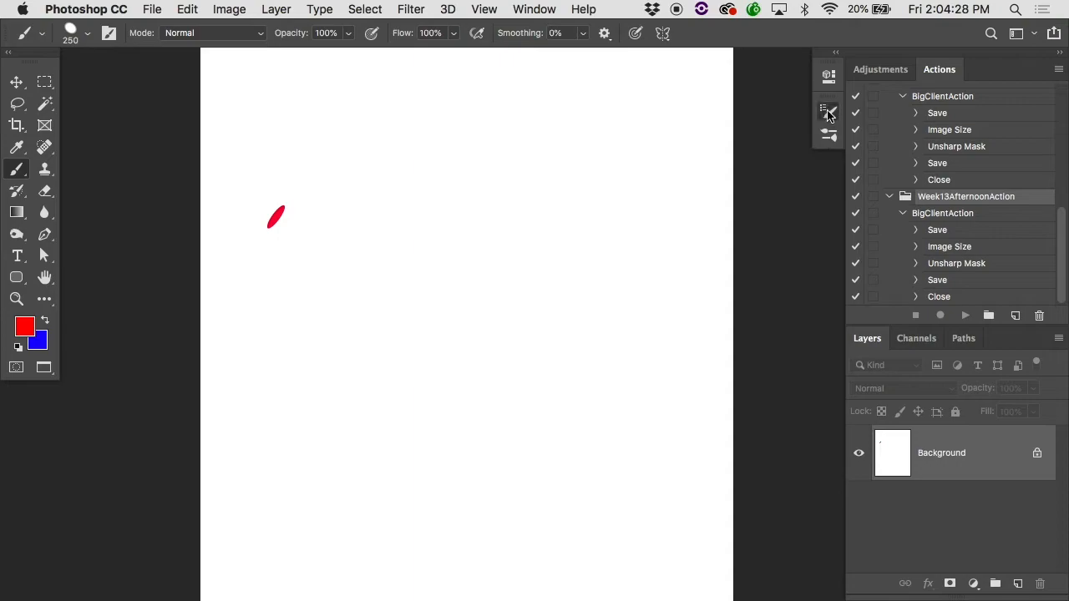
# Step: Turn off Apply Per Tip in Color Dynamics and paint one continuous stroke of scattered dabs over the page
pyautogui.click(828, 110)
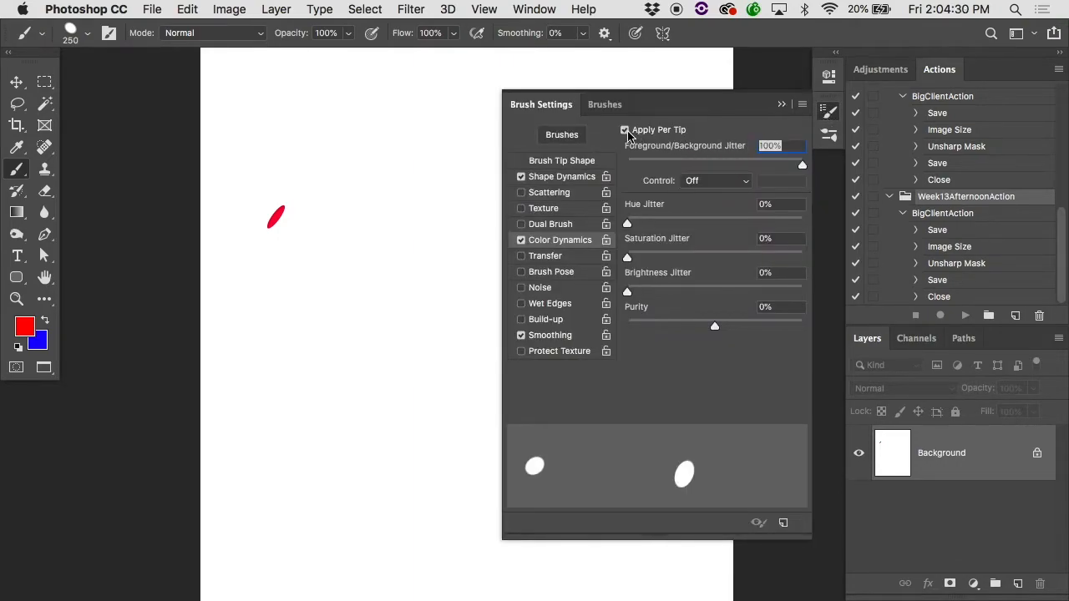
pyautogui.click(311, 242)
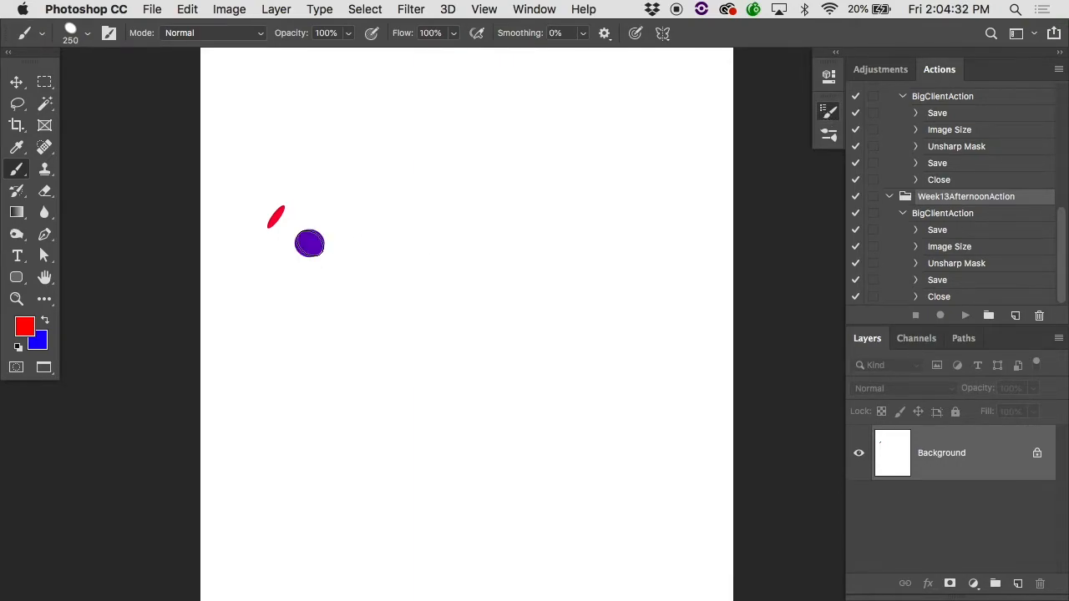
pyautogui.click(451, 124)
pyautogui.click(449, 203)
pyautogui.click(427, 382)
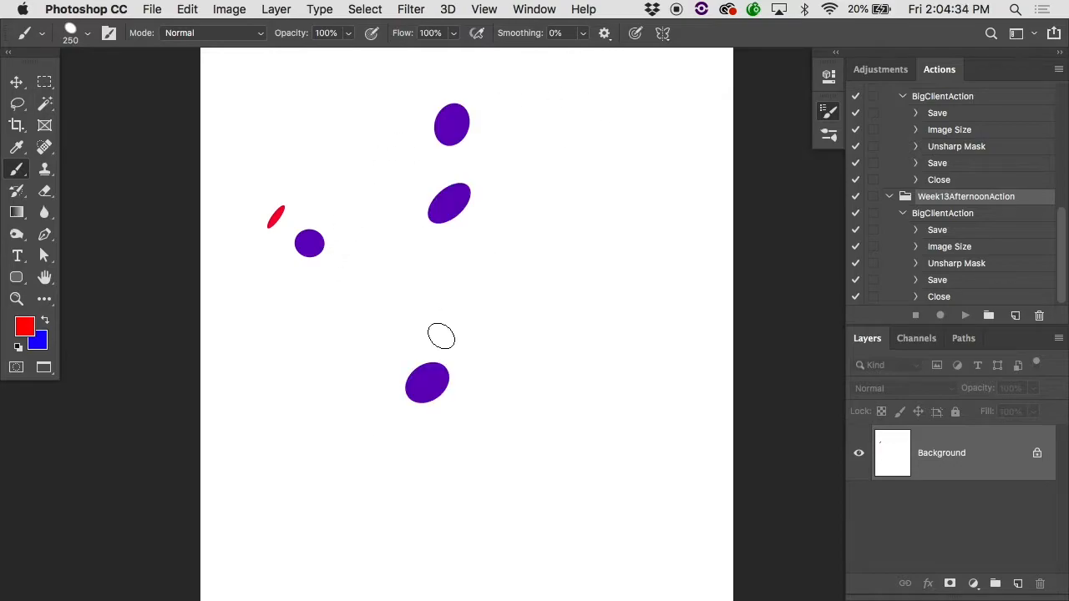
pyautogui.click(660, 157)
pyautogui.click(529, 252)
pyautogui.click(258, 462)
pyautogui.click(399, 420)
pyautogui.click(588, 206)
pyautogui.click(559, 337)
pyautogui.click(488, 448)
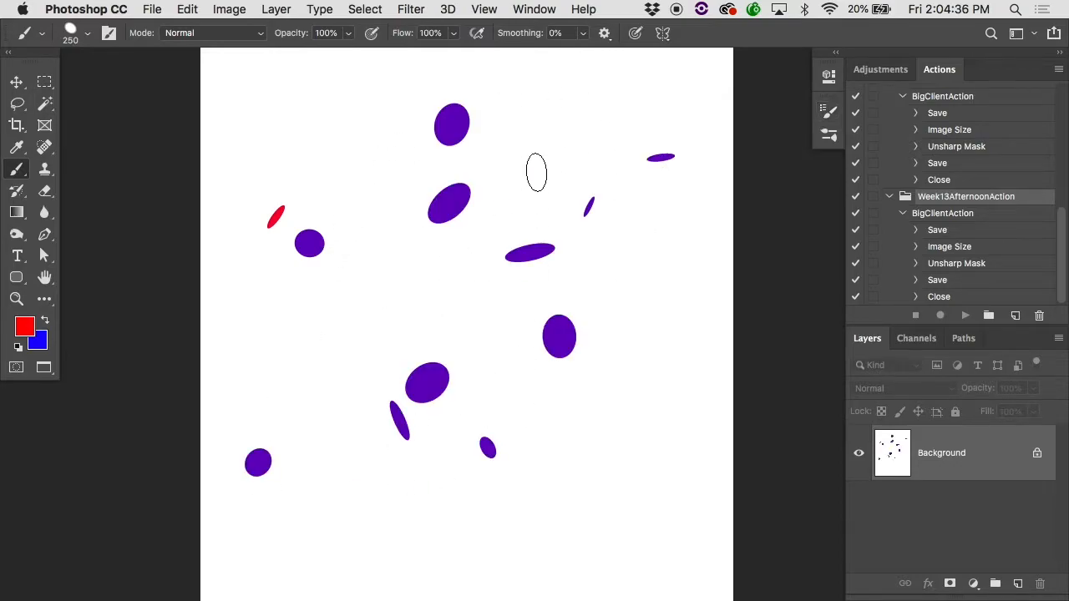
# Step: Paint several more separate strokes of dabs without per-tip color, and undo all the test strokes
pyautogui.click(533, 150)
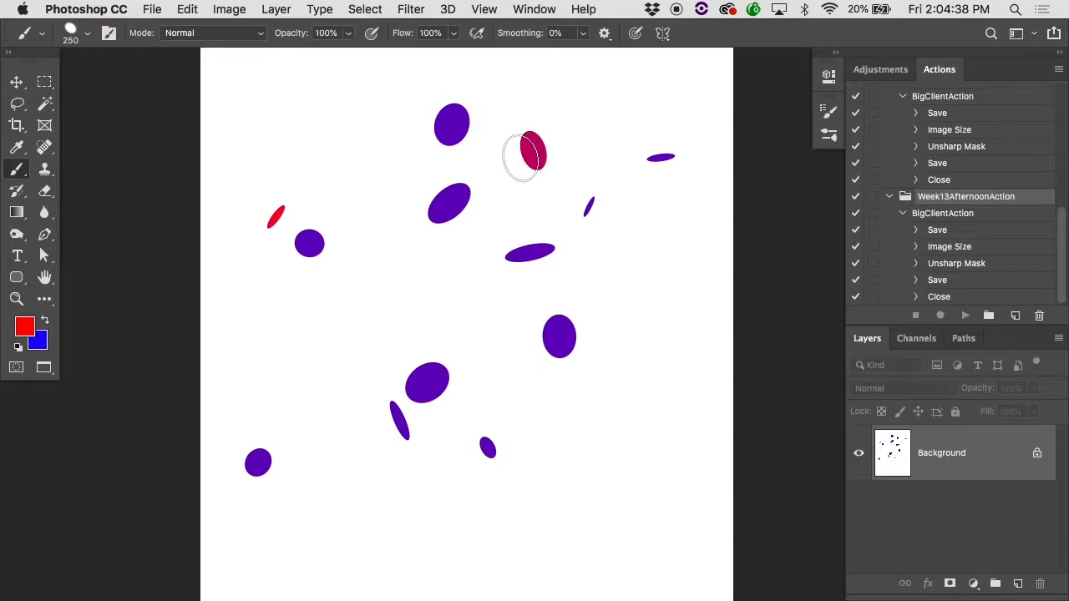
pyautogui.click(507, 170)
pyautogui.click(598, 171)
pyautogui.click(587, 133)
pyautogui.click(619, 104)
pyautogui.moveTo(343, 281)
pyautogui.mouseDown()
pyautogui.moveTo(652, 227)
pyautogui.moveTo(627, 248)
pyautogui.moveTo(551, 148)
pyautogui.moveTo(453, 240)
pyautogui.mouseUp()
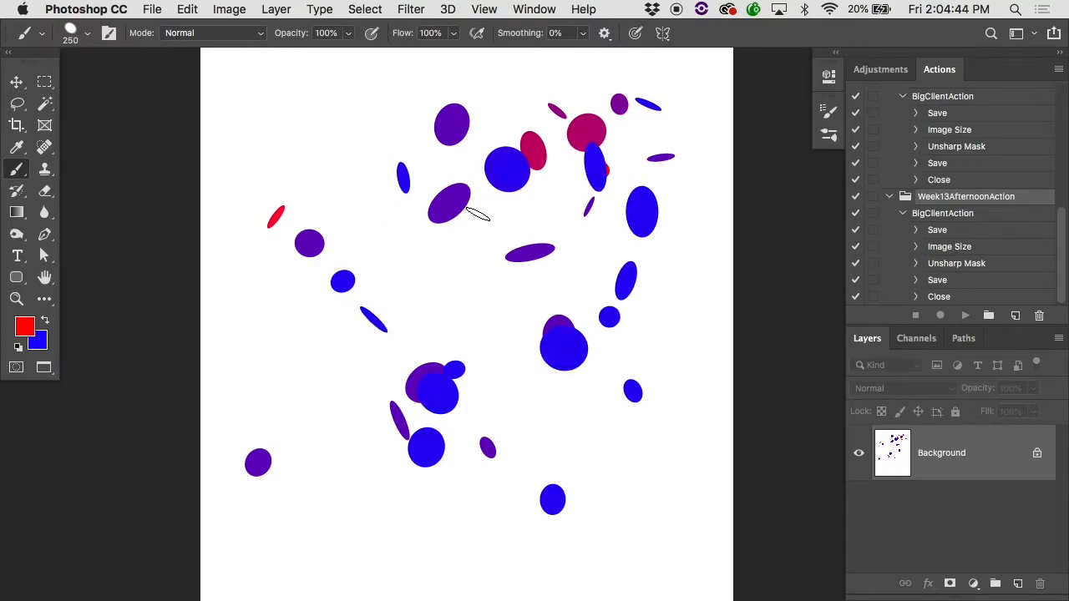
pyautogui.press('super+alt+z')
pyautogui.press('super+alt+z')
pyautogui.press('super+alt+z')
pyautogui.press('super+alt+z')
pyautogui.press('super+alt+z')
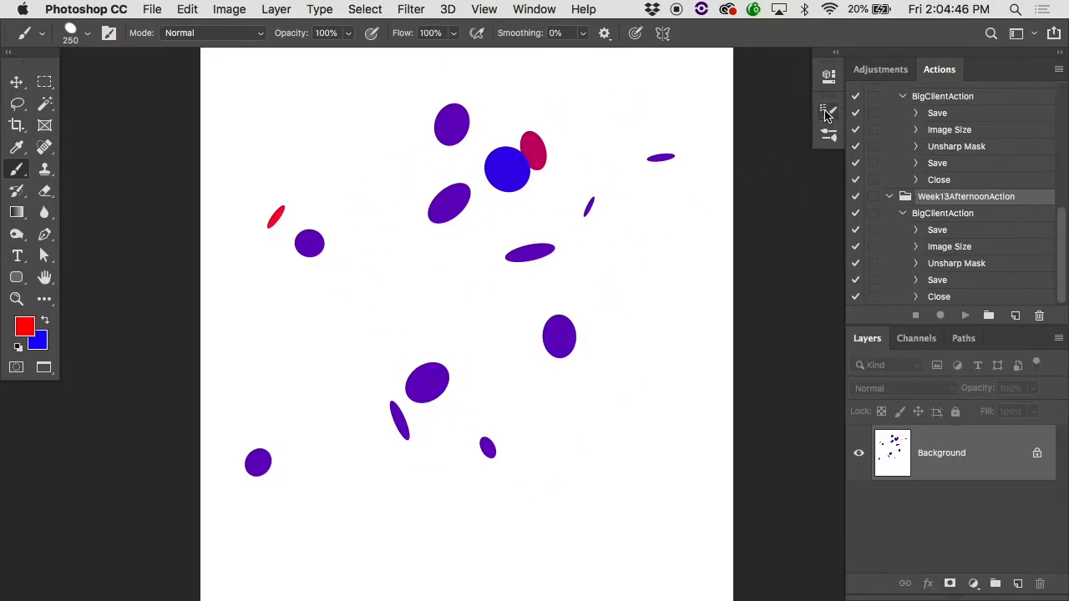
pyautogui.press('super+alt+z')
pyautogui.press('super+alt+z')
pyautogui.press('super+alt+z')
pyautogui.press('super+alt+z')
pyautogui.press('super+alt+z')
pyautogui.press('super+alt+z')
# Step: Turn Apply Per Tip back on and paint one continuous stroke of scattered red, purple and blue dabs over the page
pyautogui.click(826, 114)
pyautogui.click(265, 263)
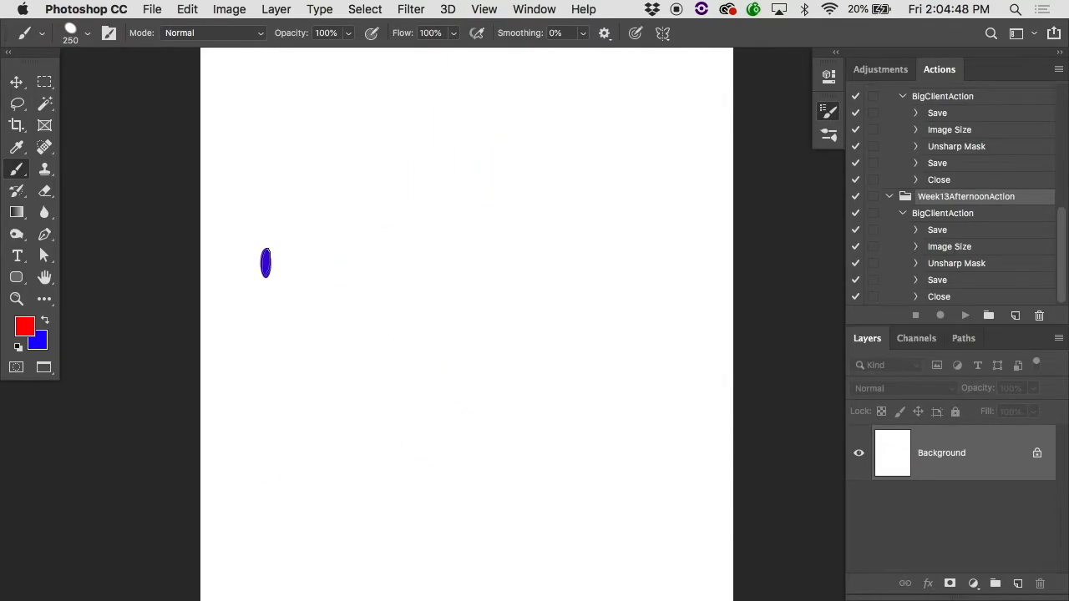
pyautogui.click(404, 92)
pyautogui.click(352, 275)
pyautogui.click(326, 400)
pyautogui.click(450, 159)
pyautogui.click(457, 252)
pyautogui.click(493, 256)
pyautogui.click(433, 458)
pyautogui.click(615, 112)
pyautogui.click(498, 240)
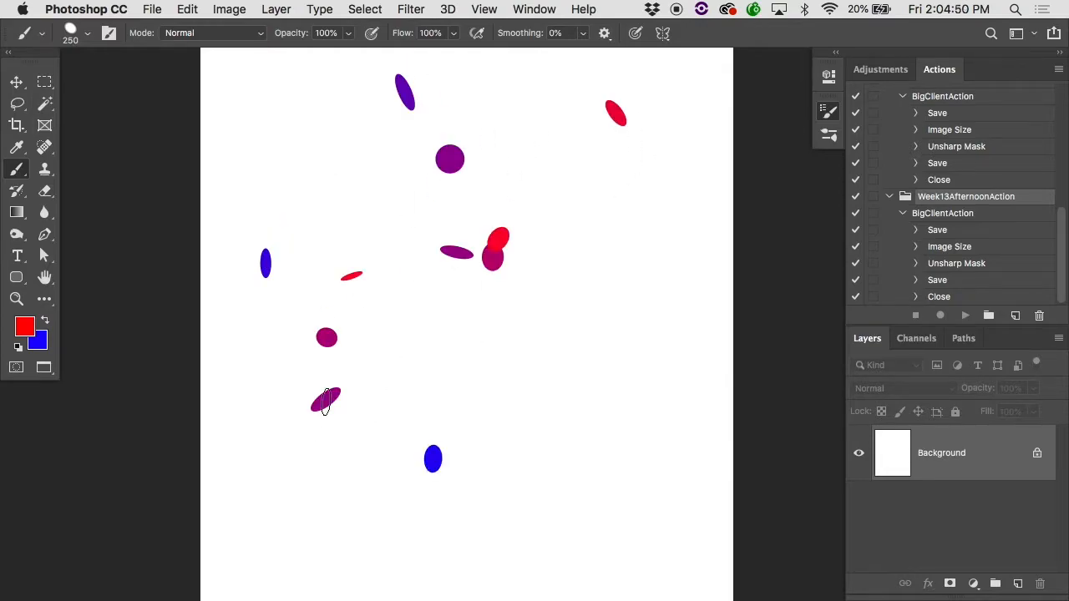
pyautogui.click(409, 425)
pyautogui.click(582, 323)
pyautogui.click(307, 270)
pyautogui.click(519, 352)
pyautogui.click(619, 457)
pyautogui.click(298, 352)
pyautogui.click(465, 287)
pyautogui.click(592, 364)
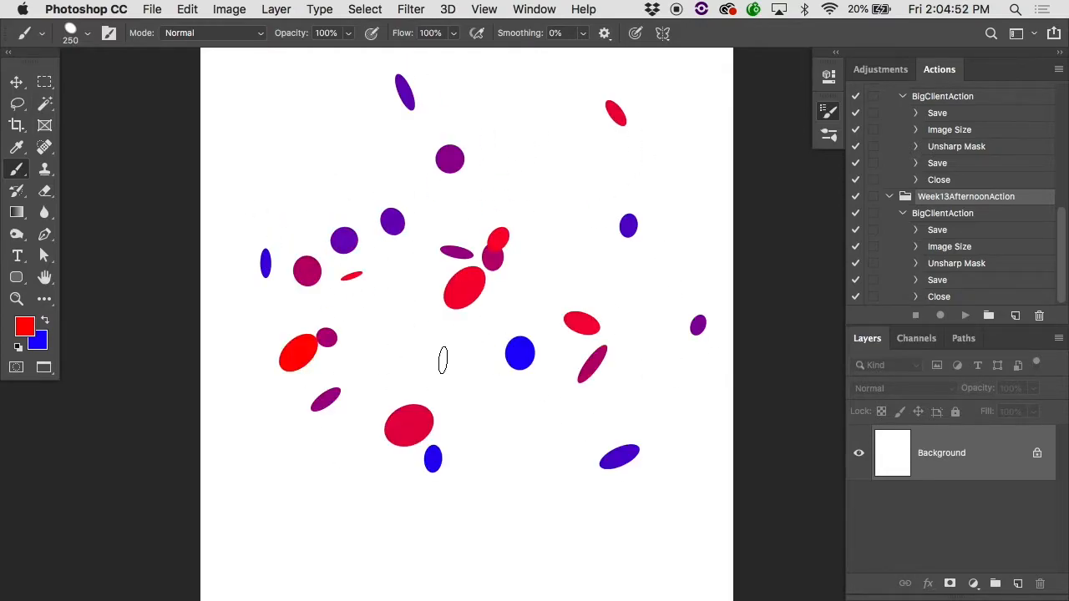
pyautogui.click(383, 285)
pyautogui.click(296, 229)
pyautogui.click(280, 238)
pyautogui.click(551, 344)
pyautogui.click(556, 473)
pyautogui.click(607, 255)
pyautogui.click(541, 436)
pyautogui.click(560, 405)
pyautogui.click(423, 337)
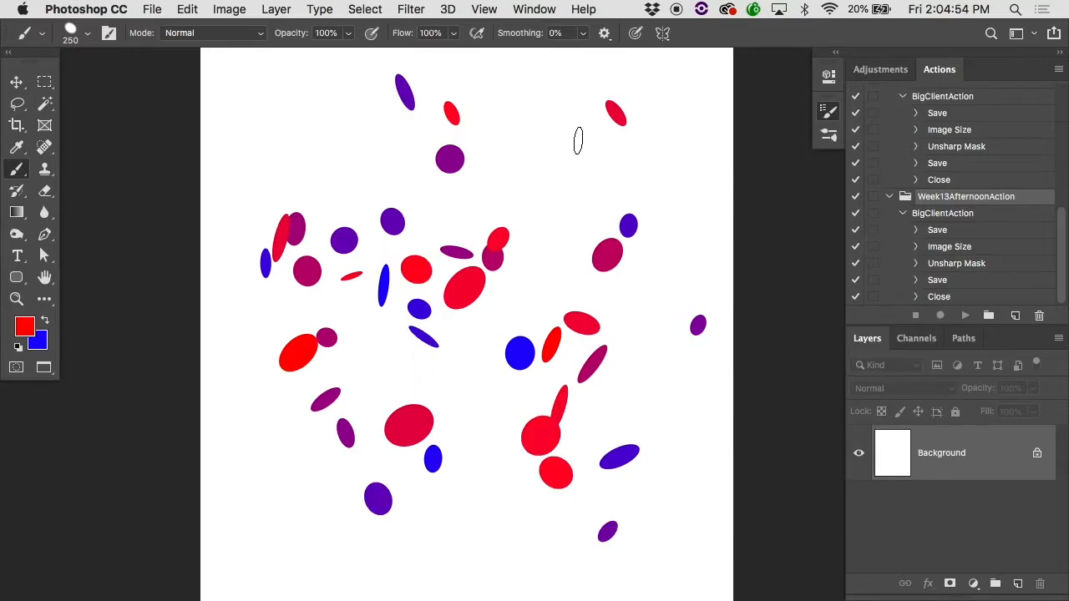
# Step: Paint a few more separate dabs and clear all the test dabs from the page
pyautogui.click(511, 156)
pyautogui.click(512, 373)
pyautogui.click(629, 215)
pyautogui.click(571, 333)
pyautogui.press('F12')
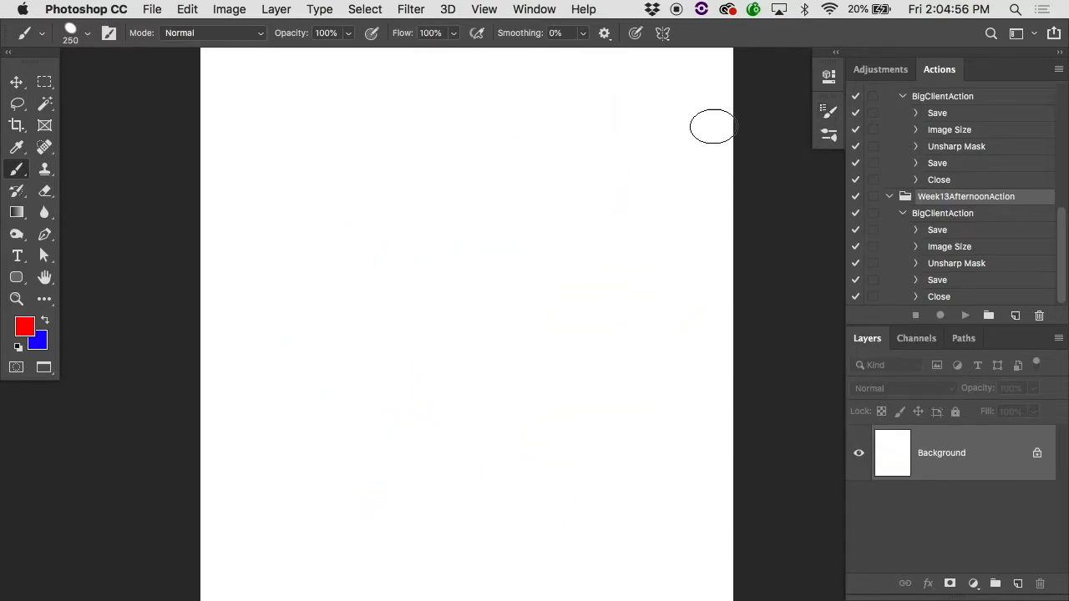
# Step: Turn on Scattering for the brush with Scatter at 600%, Count at 5 and Count Jitter at 26%
pyautogui.click(829, 111)
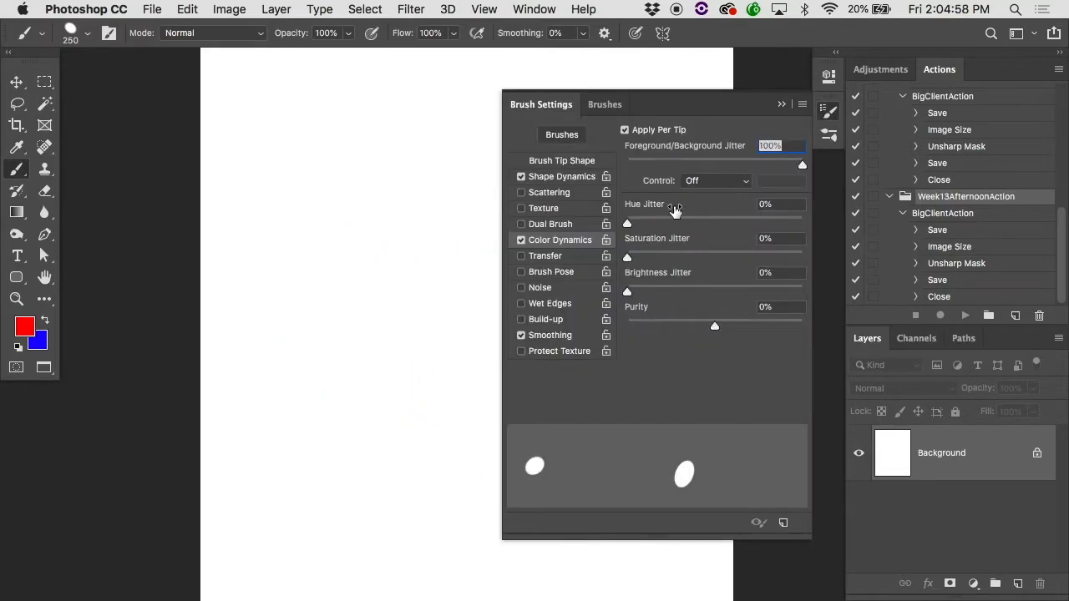
pyautogui.click(550, 193)
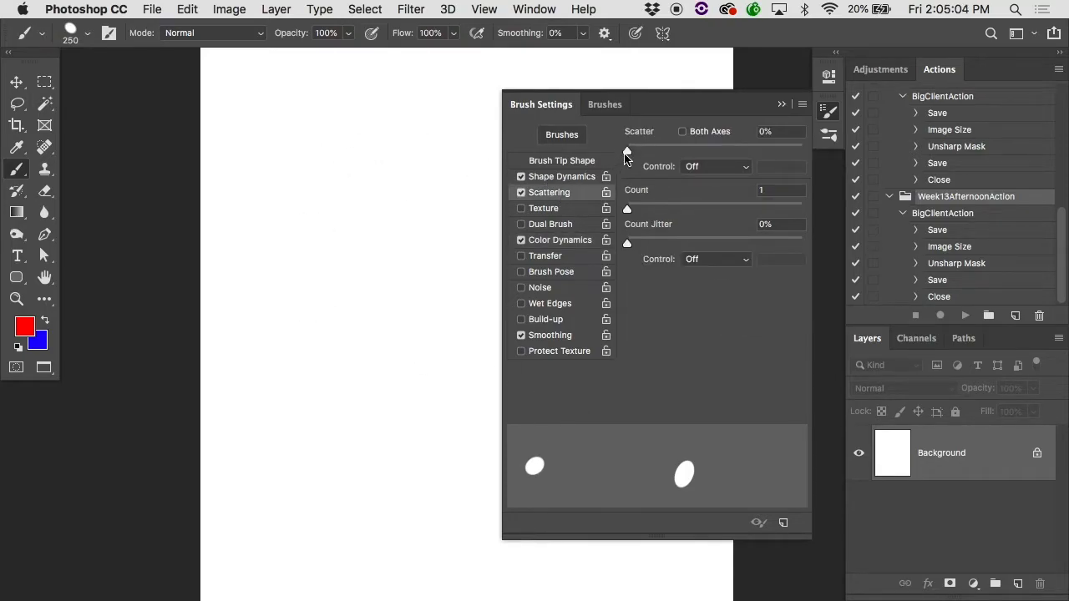
pyautogui.moveTo(627, 148); pyautogui.dragTo(732, 151)
pyautogui.moveTo(628, 212); pyautogui.dragTo(677, 212)
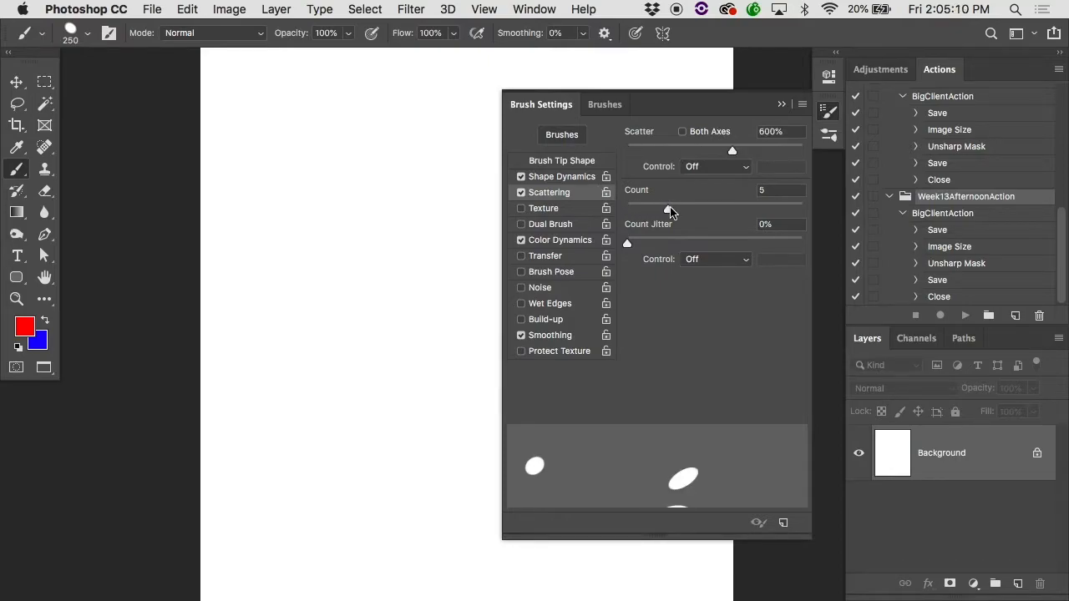
pyautogui.moveTo(642, 244); pyautogui.dragTo(675, 243)
# Step: Test the scattering with several short strokes of red and blue dabs on the page, and undo them
pyautogui.click(309, 351)
pyautogui.click(607, 216)
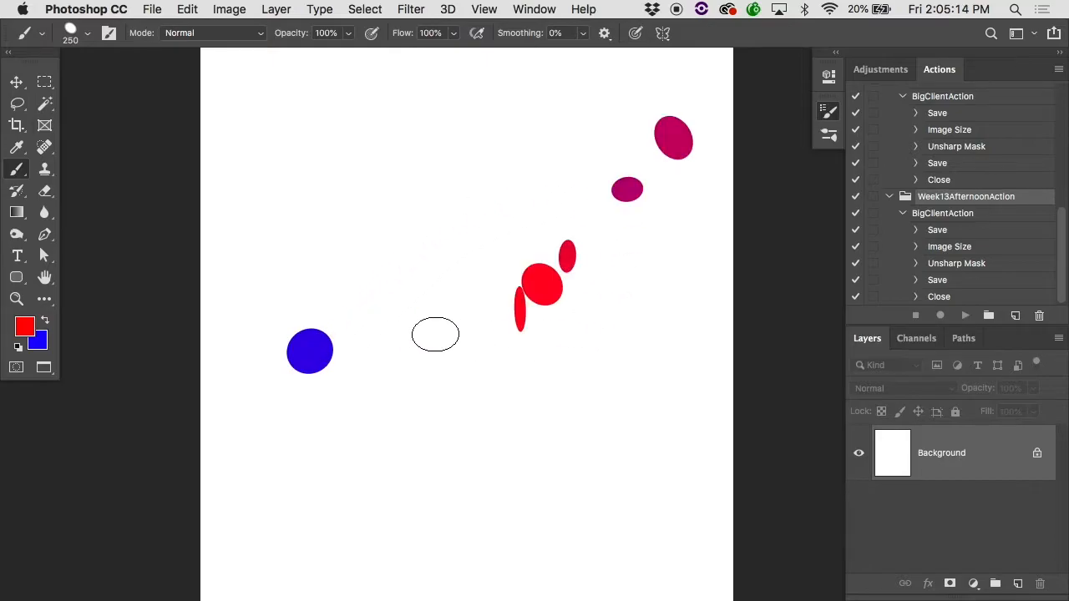
pyautogui.click(391, 325)
pyautogui.moveTo(426, 110)
pyautogui.mouseDown()
pyautogui.moveTo(587, 204)
pyautogui.moveTo(587, 445)
pyautogui.moveTo(518, 566)
pyautogui.moveTo(392, 448)
pyautogui.moveTo(438, 320)
pyautogui.moveTo(601, 250)
pyautogui.moveTo(551, 370)
pyautogui.moveTo(489, 388)
pyautogui.mouseUp()
pyautogui.press('super+z')
pyautogui.press('super+z')
pyautogui.press('super+z')
pyautogui.press('super+z')
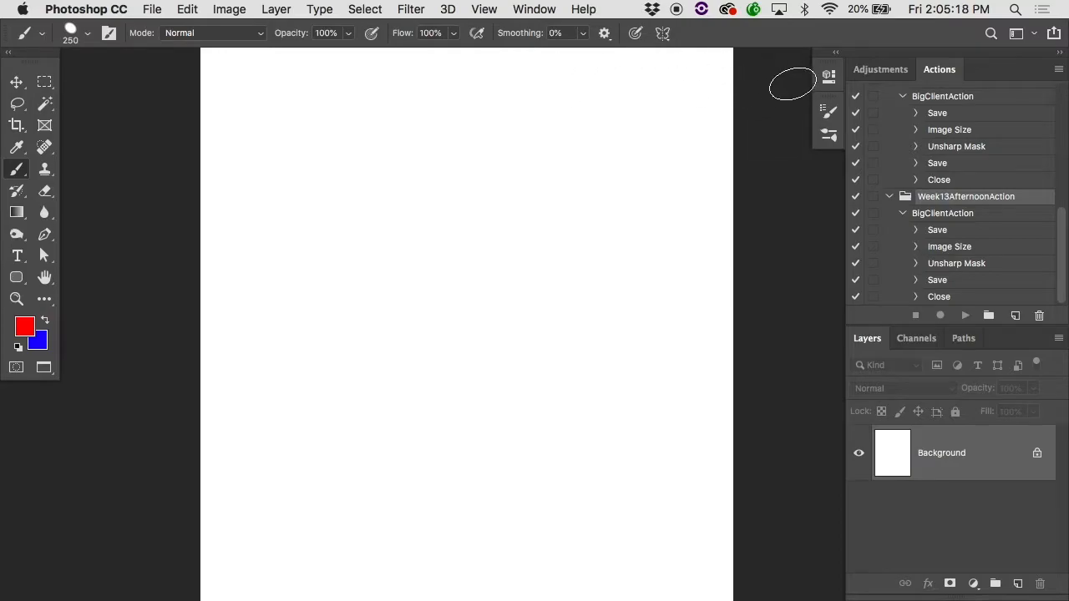
# Step: Set the brush tip spacing to 63%, fill the page with a dense stroke of scattered dabs, and undo it
pyautogui.click(823, 119)
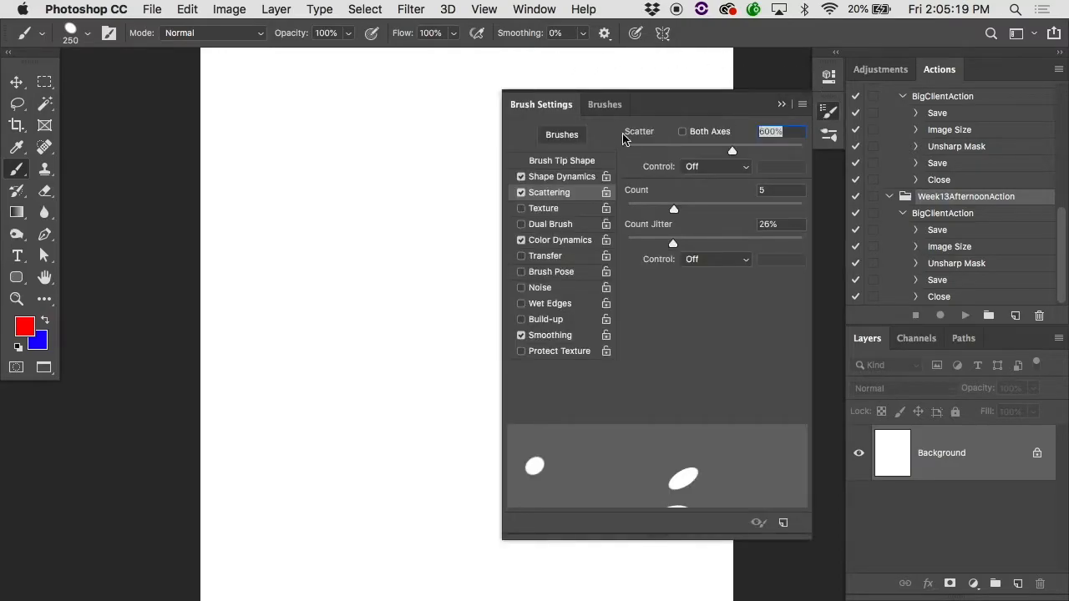
pyautogui.click(568, 161)
pyautogui.moveTo(718, 384); pyautogui.dragTo(681, 389)
pyautogui.moveTo(300, 334)
pyautogui.mouseDown()
pyautogui.moveTo(328, 279)
pyautogui.moveTo(540, 152)
pyautogui.moveTo(633, 179)
pyautogui.moveTo(590, 337)
pyautogui.moveTo(470, 434)
pyautogui.moveTo(290, 445)
pyautogui.moveTo(320, 330)
pyautogui.moveTo(533, 268)
pyautogui.moveTo(527, 408)
pyautogui.moveTo(608, 339)
pyautogui.moveTo(549, 213)
pyautogui.moveTo(192, 125)
pyautogui.moveTo(182, 266)
pyautogui.mouseUp()
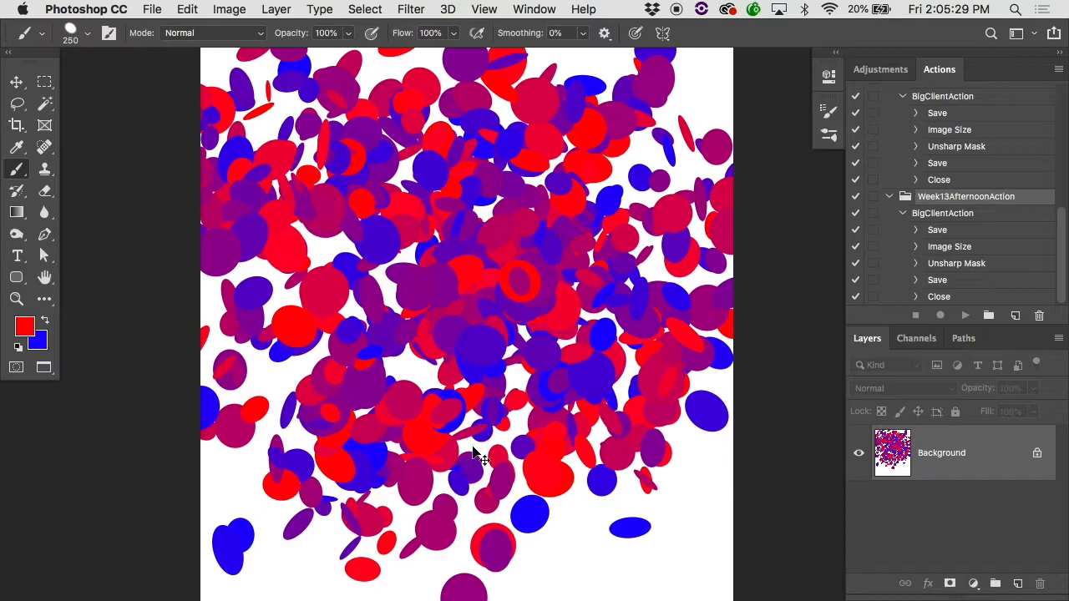
pyautogui.press('super+z')
# Step: Raise the brightness jitter in Color Dynamics, paint a diagonal test stroke of dabs, and undo it
pyautogui.click(829, 109)
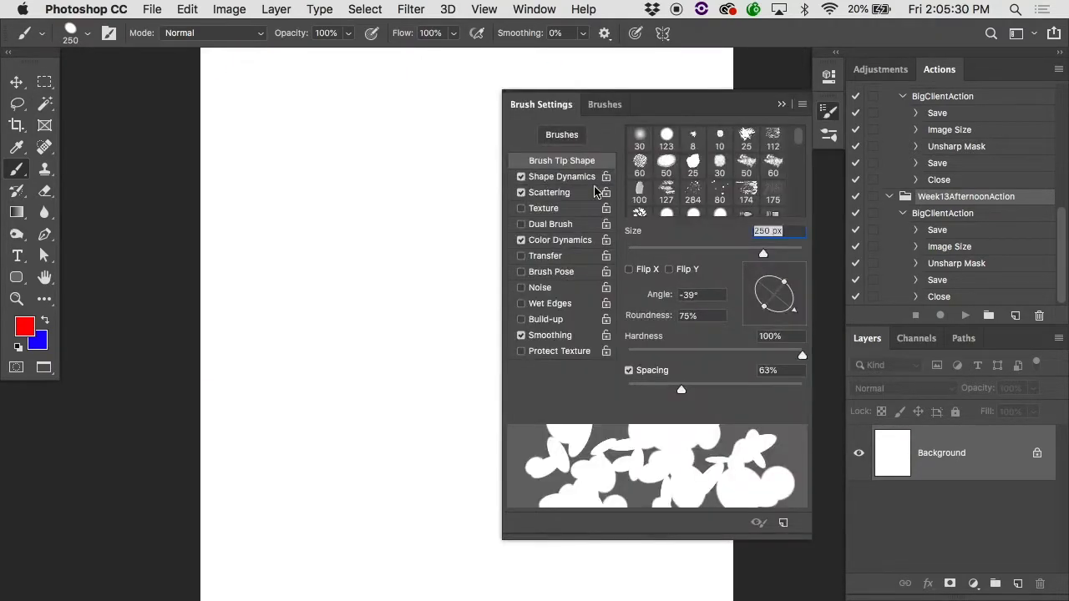
pyautogui.click(554, 240)
pyautogui.moveTo(660, 289); pyautogui.dragTo(727, 294)
pyautogui.moveTo(427, 208)
pyautogui.mouseDown()
pyautogui.moveTo(440, 179)
pyautogui.moveTo(595, 478)
pyautogui.mouseUp()
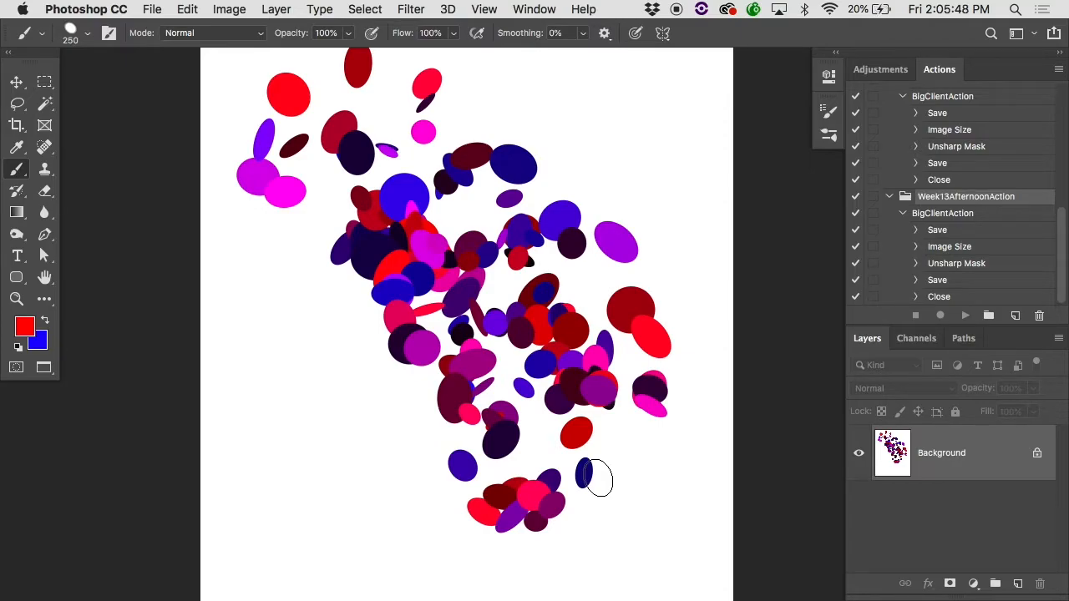
pyautogui.press('super+z')
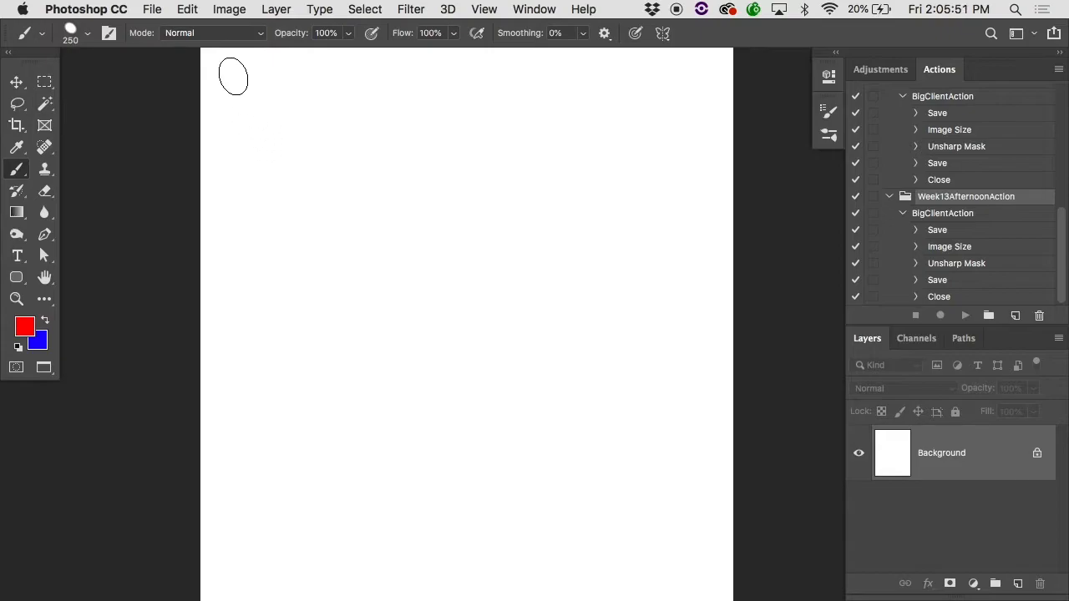
# Step: Choose the Dune Grass preset from the Default Brushes in the Legacy Brushes folder
pyautogui.click(92, 33)
pyautogui.scroll(6, 217, 265)
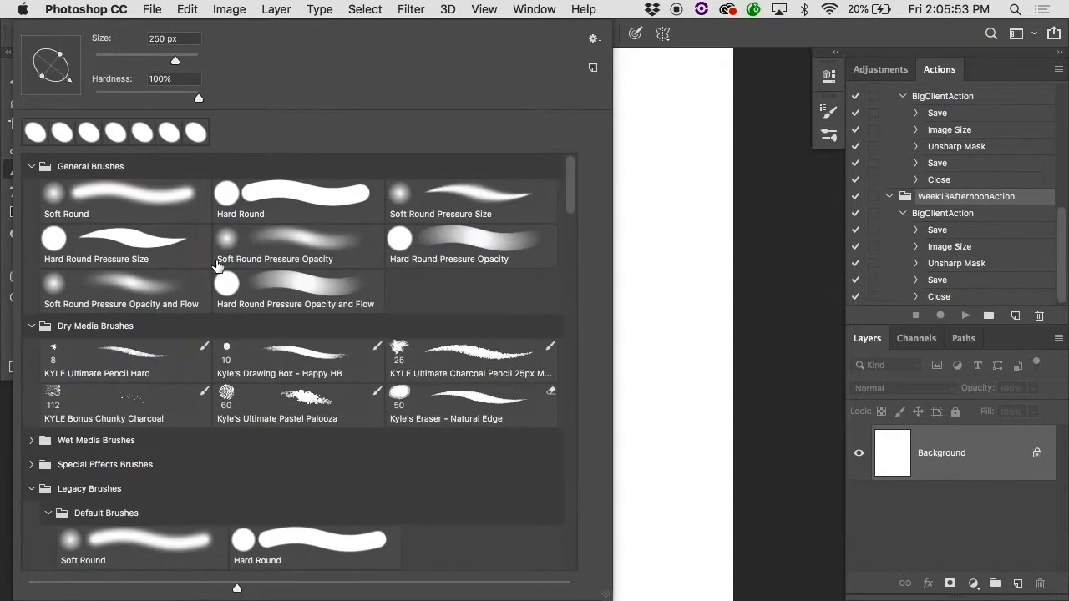
pyautogui.scroll(-1, 153, 220)
pyautogui.scroll(-5, 114, 328)
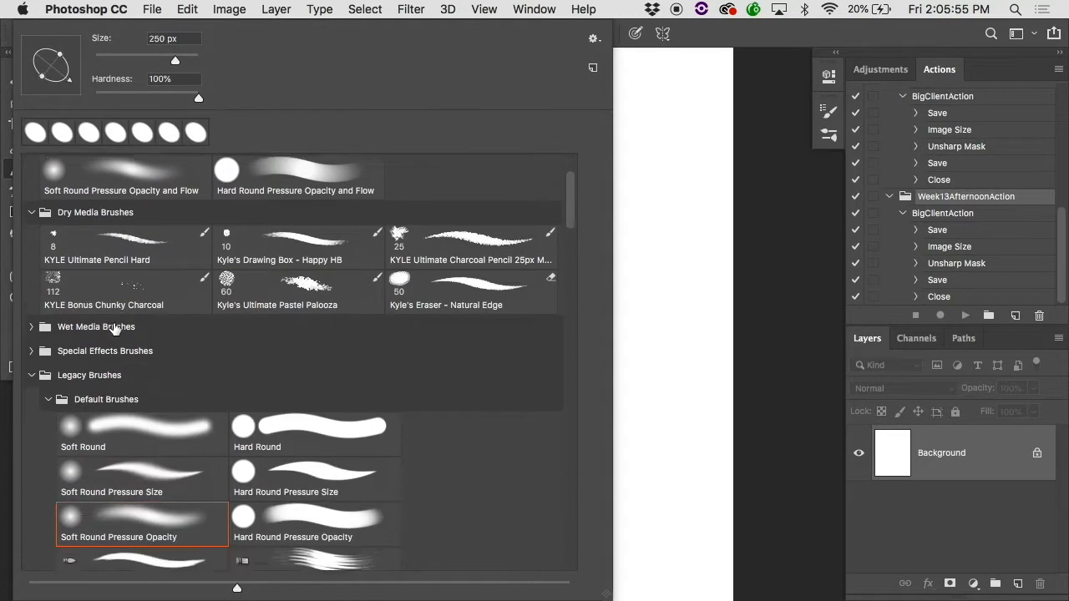
pyautogui.scroll(-3, 107, 298)
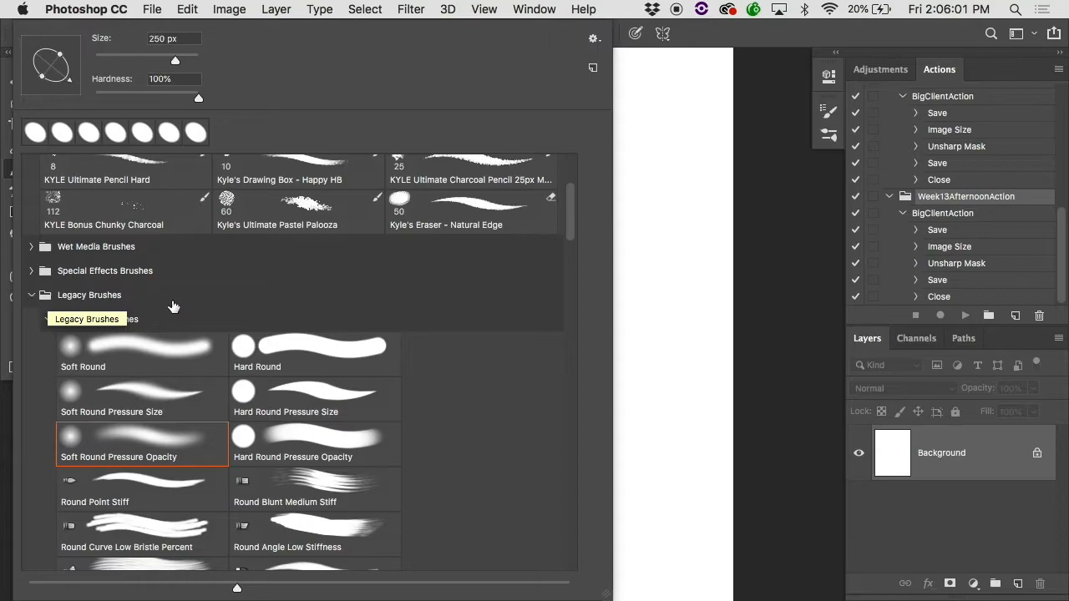
pyautogui.scroll(-8, 125, 300)
pyautogui.scroll(-5, 177, 305)
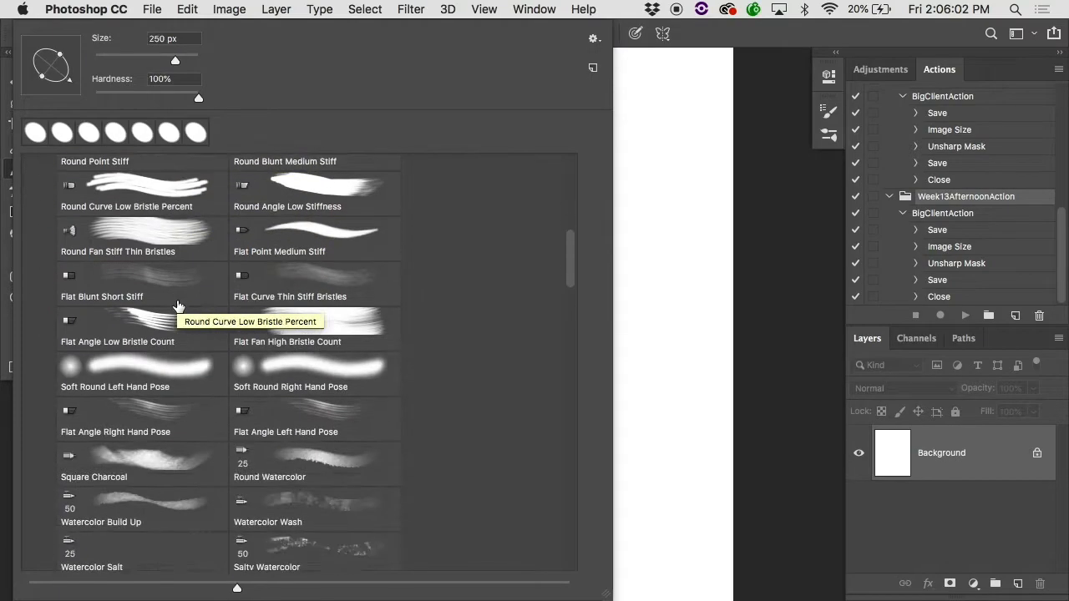
pyautogui.scroll(-10, 177, 305)
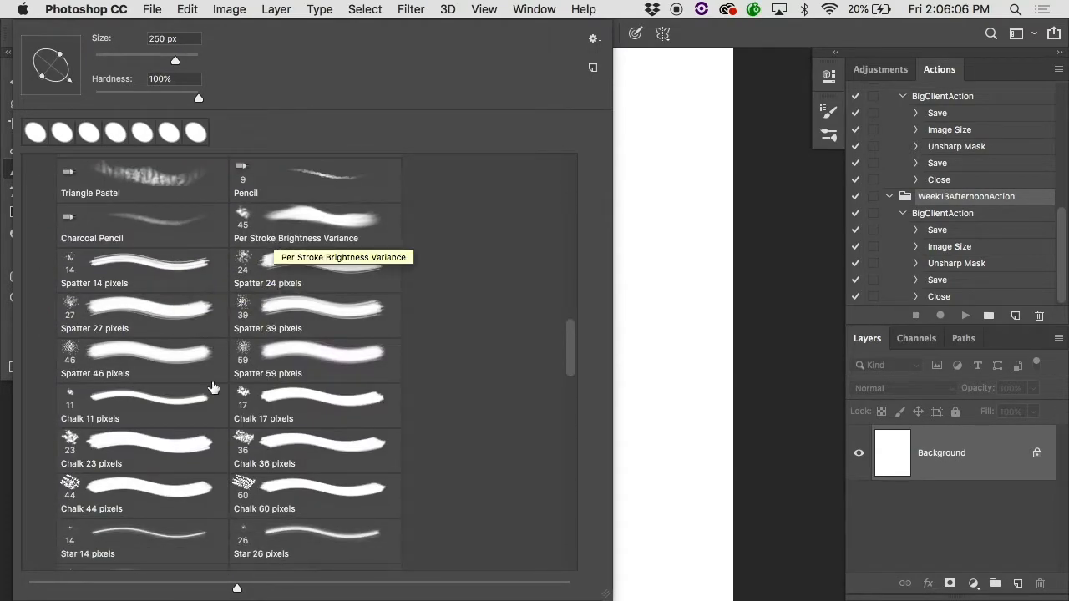
pyautogui.scroll(-4, 224, 362)
pyautogui.scroll(-3, 213, 388)
pyautogui.click(192, 342)
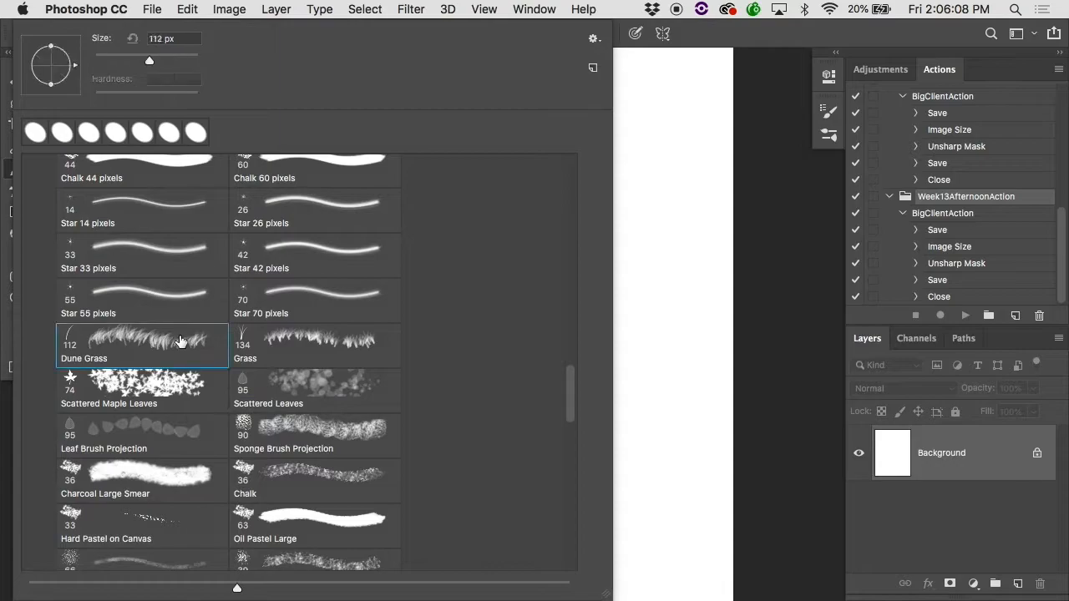
# Step: Enlarge the Dune Grass brush to 250 px, paint a test stroke, and undo it
pyautogui.click(656, 272)
pyautogui.moveTo(658, 271)
pyautogui.mouseDown()
pyautogui.moveTo(517, 272)
pyautogui.moveTo(306, 331)
pyautogui.moveTo(472, 367)
pyautogui.moveTo(772, 385)
pyautogui.moveTo(491, 427)
pyautogui.mouseUp()
pyautogui.press('super+z')
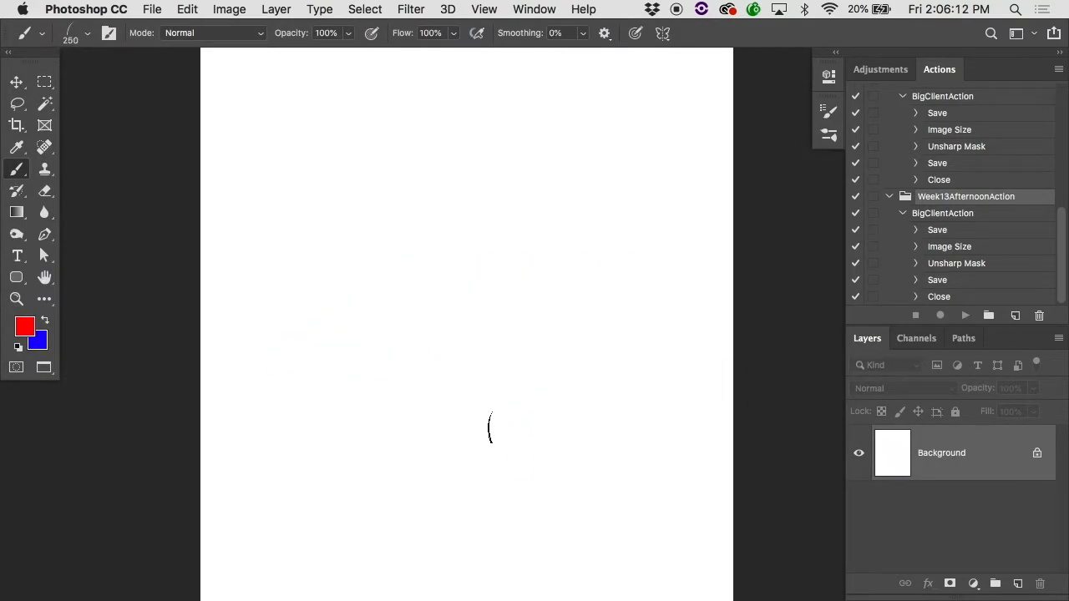
# Step: Set the foreground color to bright green
pyautogui.click(33, 326)
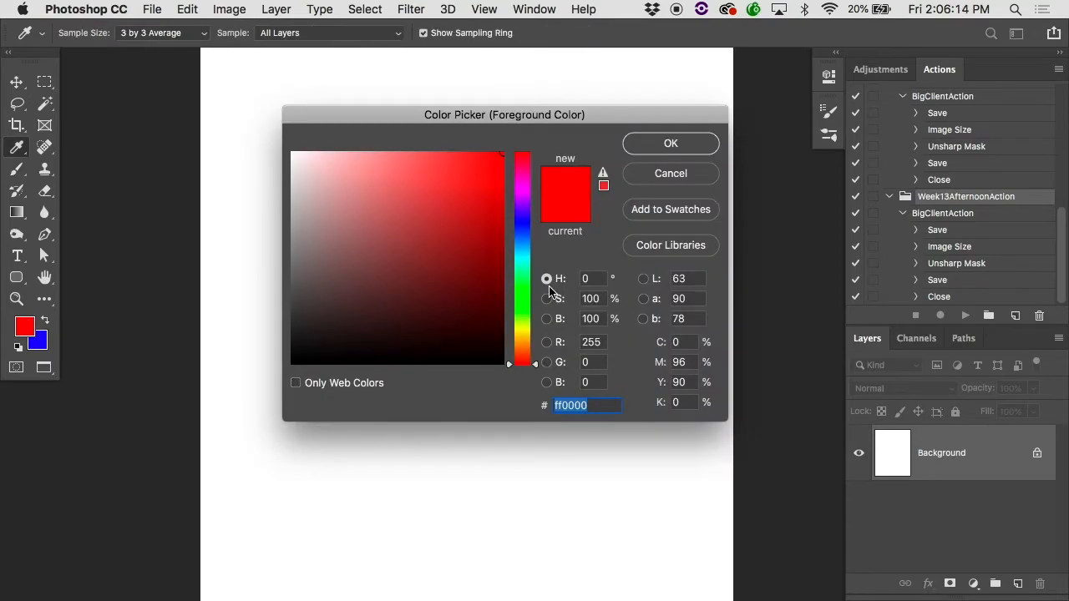
pyautogui.click(522, 300)
pyautogui.click(671, 143)
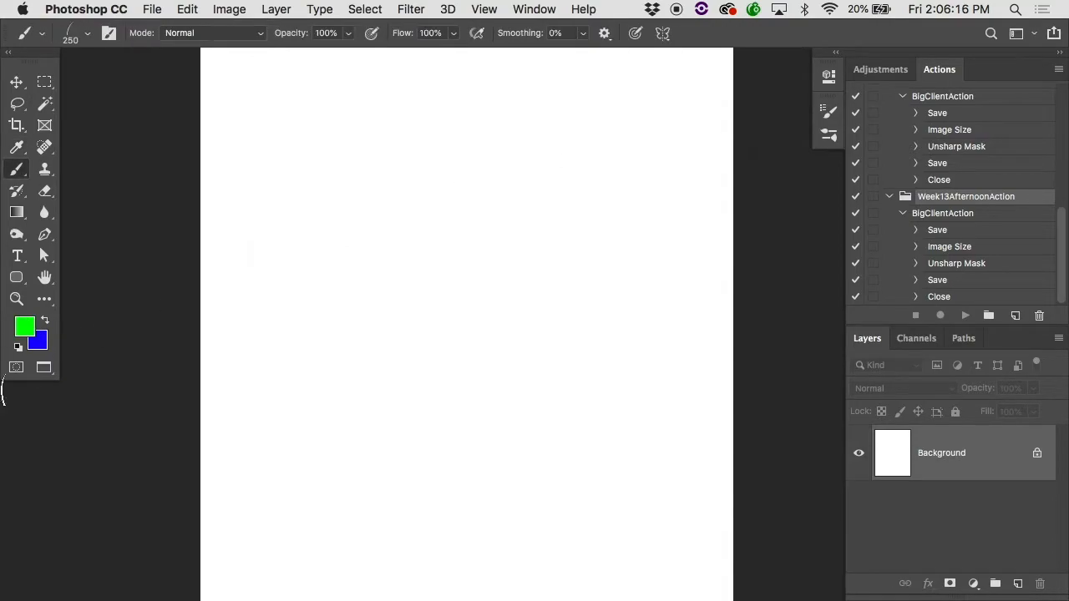
# Step: Set the background color to dark green #20600c and paint rows of dune grass across the middle of the page
pyautogui.click(41, 345)
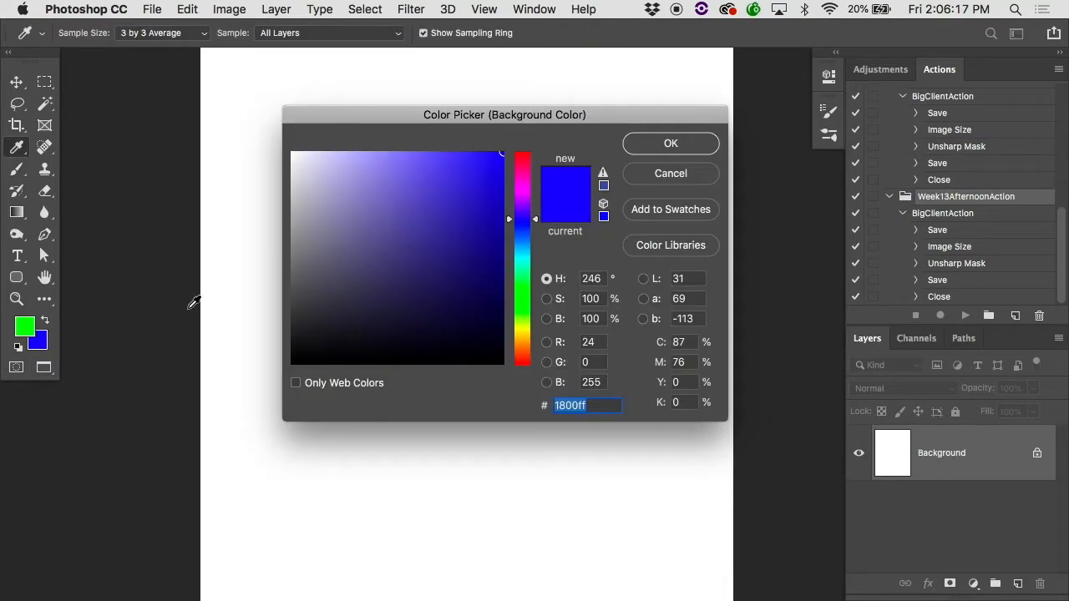
pyautogui.click(524, 311)
pyautogui.click(475, 281)
pyautogui.click(671, 142)
pyautogui.moveTo(346, 197)
pyautogui.mouseDown()
pyautogui.moveTo(572, 185)
pyautogui.moveTo(626, 239)
pyautogui.moveTo(375, 251)
pyautogui.moveTo(334, 300)
pyautogui.moveTo(367, 409)
pyautogui.mouseUp()
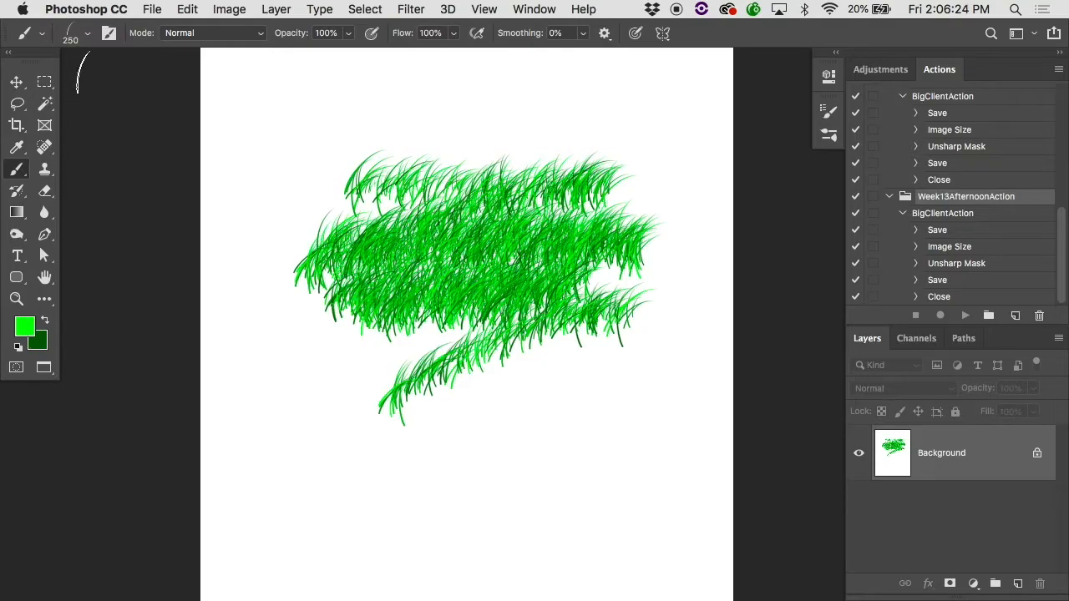
# Step: Choose the Scattered Maple Leaves brush preset at 74 px
pyautogui.click(88, 35)
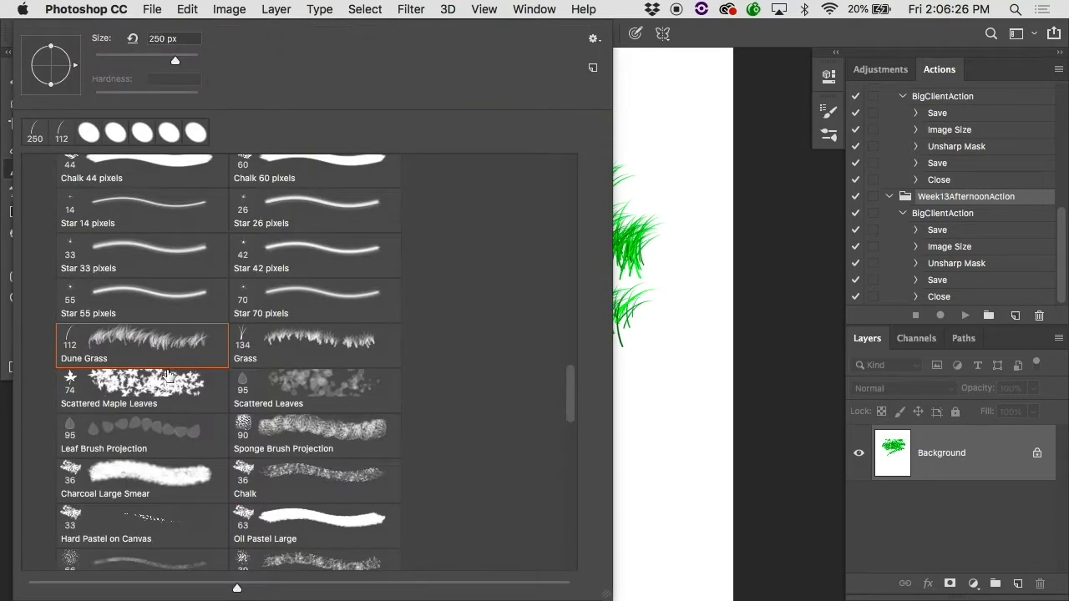
pyautogui.click(164, 379)
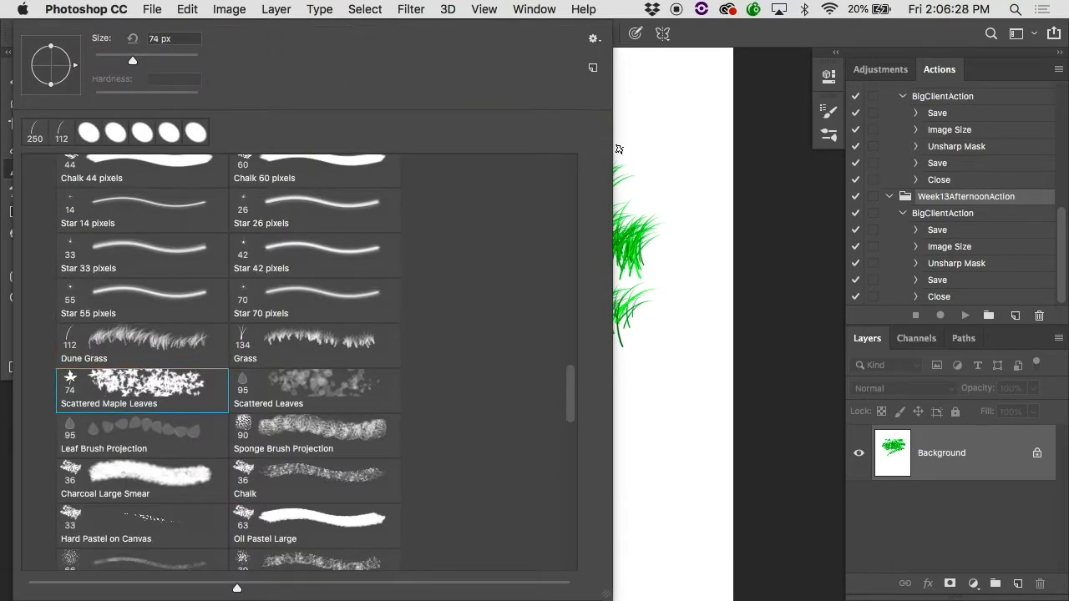
pyautogui.click(655, 177)
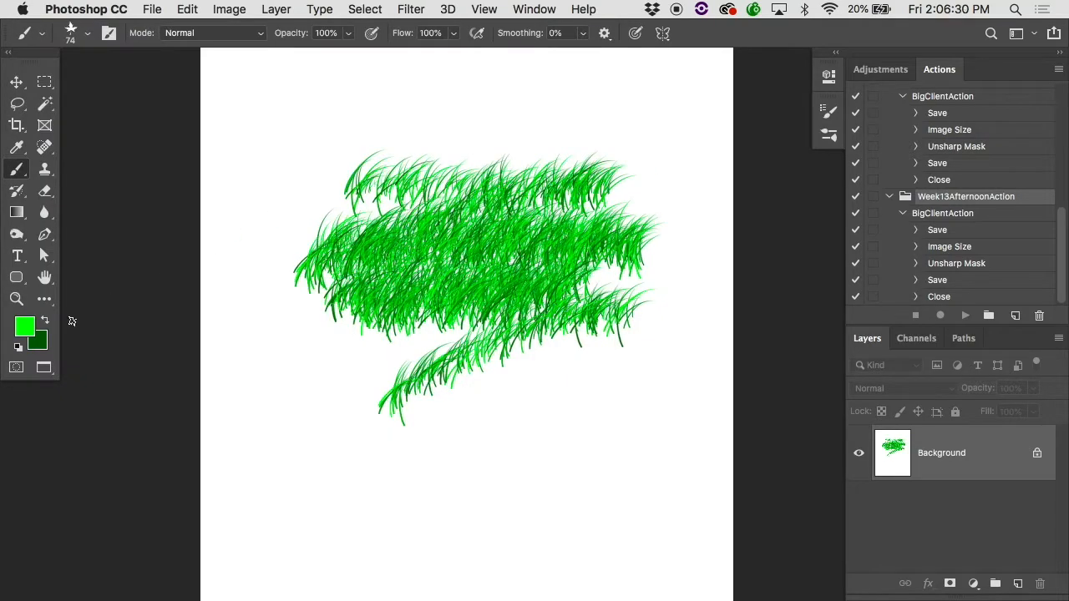
# Step: Set the foreground color to red and the background color to yellow
pyautogui.click(31, 331)
pyautogui.moveTo(511, 254); pyautogui.dragTo(524, 376)
pyautogui.click(660, 143)
pyautogui.click(37, 340)
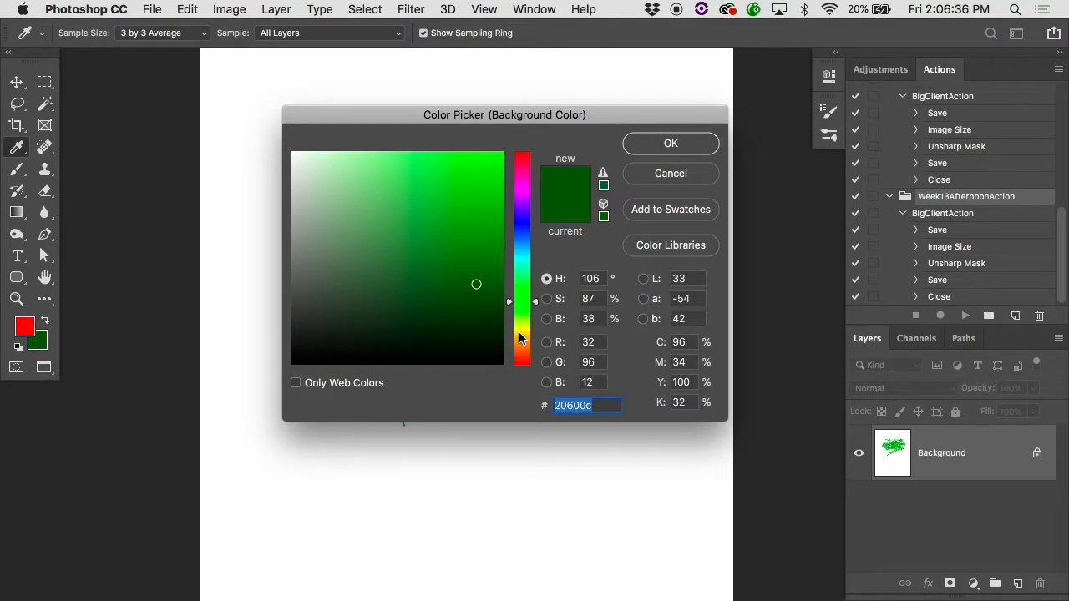
pyautogui.moveTo(519, 342); pyautogui.dragTo(520, 329)
pyautogui.write('ffff00')
pyautogui.click(644, 143)
pyautogui.press('b')
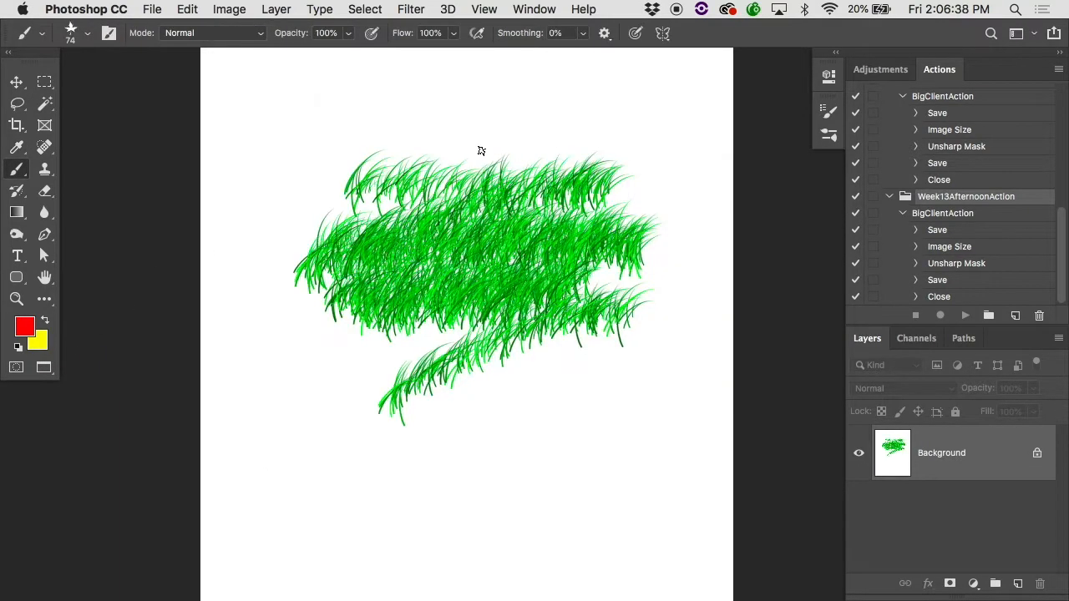
# Step: Paint a test stroke of maple leaves above the grass, and undo it
pyautogui.scroll(4, 481, 151)
pyautogui.moveTo(238, 270)
pyautogui.mouseDown()
pyautogui.moveTo(275, 209)
pyautogui.moveTo(315, 194)
pyautogui.moveTo(354, 259)
pyautogui.moveTo(477, 245)
pyautogui.moveTo(573, 266)
pyautogui.mouseUp()
pyautogui.click(498, 242)
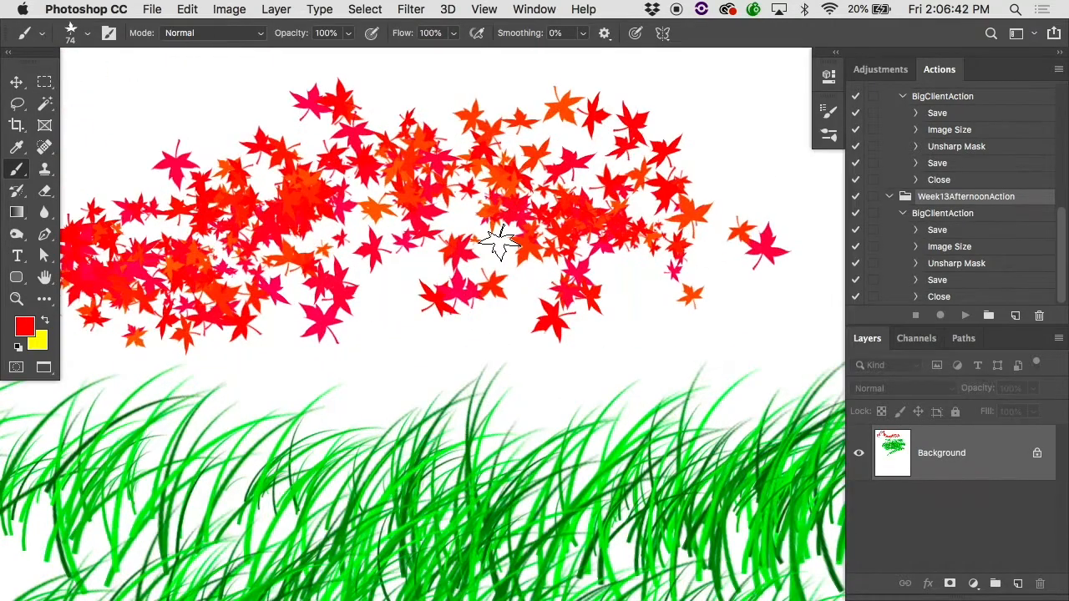
pyautogui.press('super+z')
# Step: Set the foreground/background jitter to 100% and paint a stroke of maple leaves above the grass
pyautogui.click(827, 108)
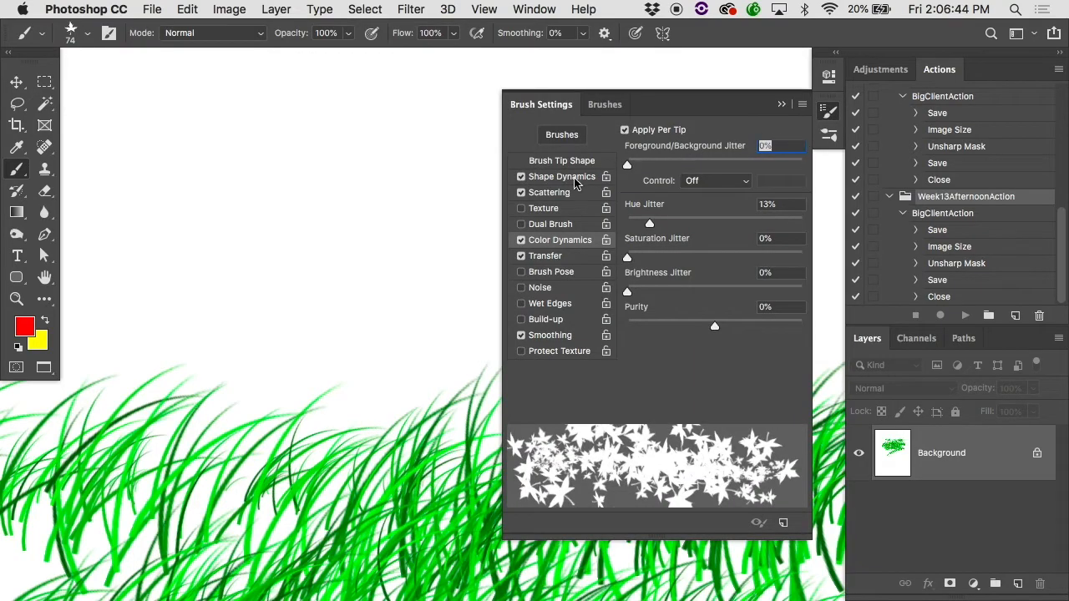
pyautogui.moveTo(648, 168); pyautogui.dragTo(844, 164)
pyautogui.moveTo(356, 158)
pyautogui.mouseDown()
pyautogui.moveTo(281, 226)
pyautogui.moveTo(751, 217)
pyautogui.mouseUp()
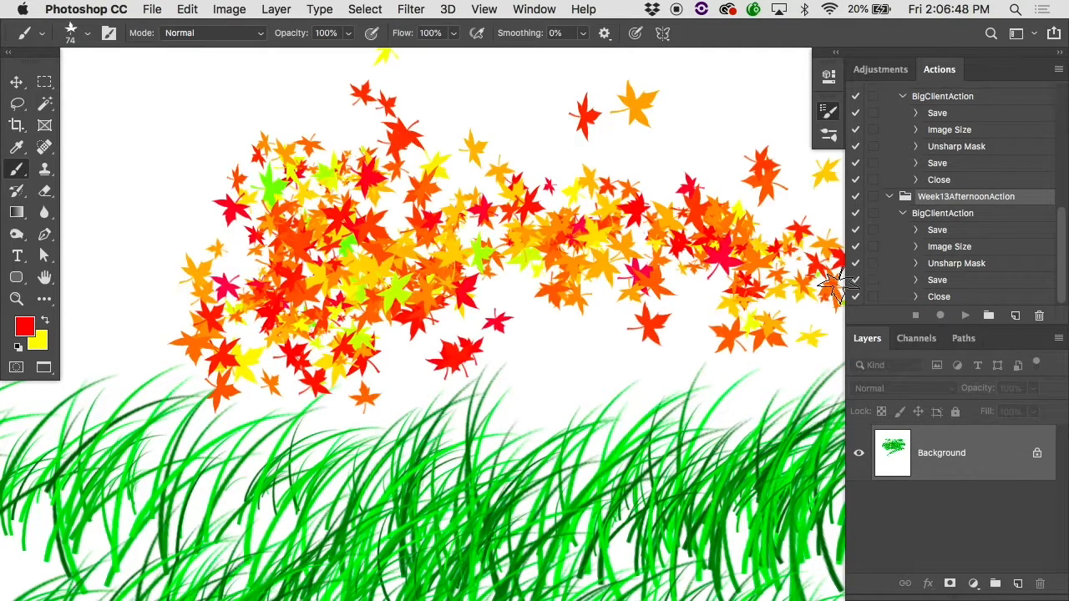
# Step: Paint more maple leaves, adding an arc of them along the page's upper-left area beside the grass
pyautogui.click(827, 108)
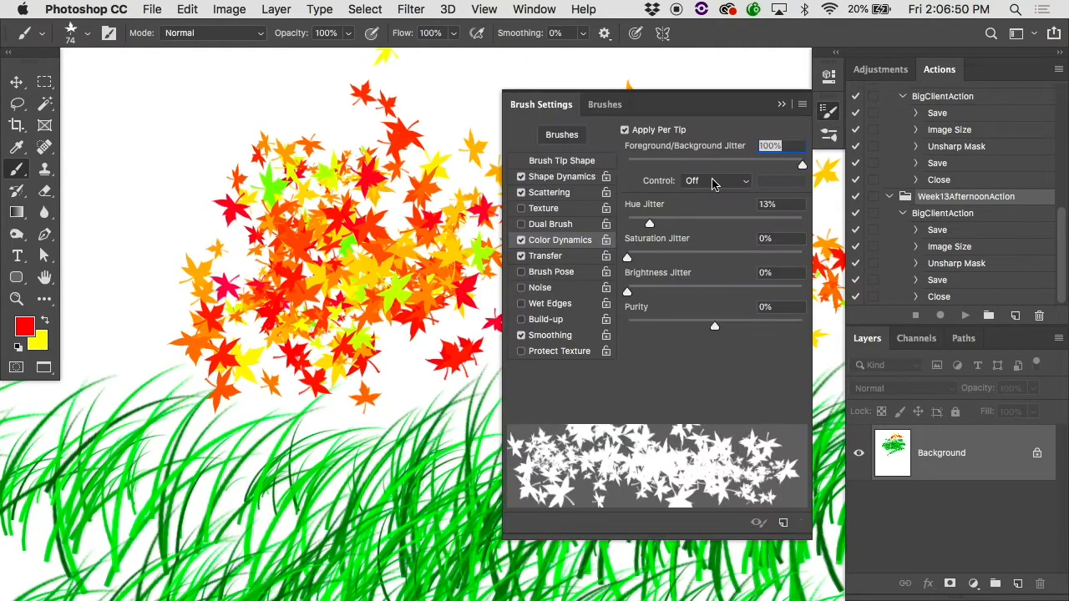
pyautogui.moveTo(112, 209)
pyautogui.mouseDown()
pyautogui.moveTo(473, 106)
pyautogui.moveTo(759, 199)
pyautogui.moveTo(399, 470)
pyautogui.mouseUp()
pyautogui.press('super+minus')
pyautogui.press('super+minus')
pyautogui.press('super+minus')
pyautogui.moveTo(258, 358)
pyautogui.mouseDown()
pyautogui.moveTo(125, 361)
pyautogui.moveTo(100, 434)
pyautogui.moveTo(117, 522)
pyautogui.mouseUp()
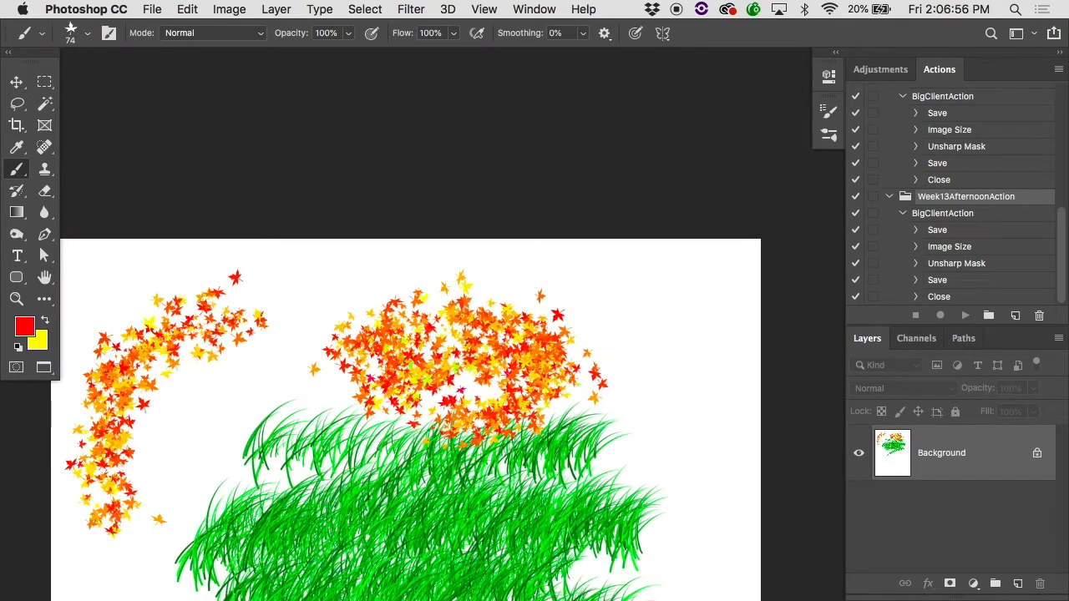
# Step: Lower the Scattering count and count jitter, and paint a sparser trail of maple leaves across the page
pyautogui.click(828, 112)
pyautogui.click(561, 193)
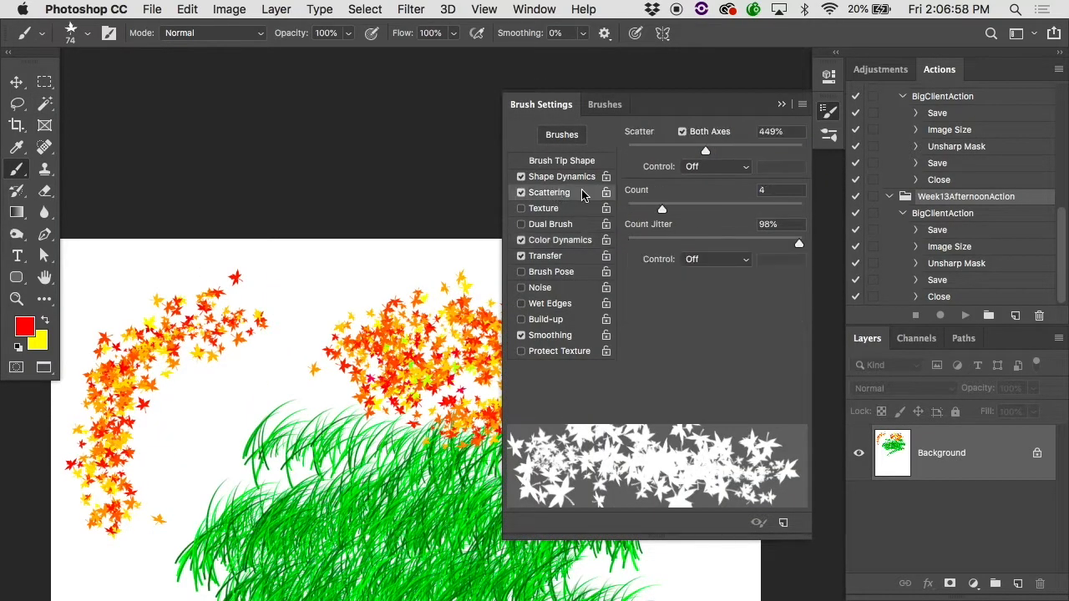
pyautogui.moveTo(660, 208); pyautogui.dragTo(647, 209)
pyautogui.moveTo(796, 250)
pyautogui.mouseDown()
pyautogui.moveTo(649, 252)
pyautogui.moveTo(632, 211)
pyautogui.mouseUp()
pyautogui.moveTo(125, 503)
pyautogui.mouseDown()
pyautogui.moveTo(209, 399)
pyautogui.moveTo(312, 417)
pyautogui.moveTo(655, 376)
pyautogui.moveTo(735, 455)
pyautogui.mouseUp()
# Step: Add the text letter "G" on the blank area of the page below the grass
pyautogui.scroll(-5, 441, 472)
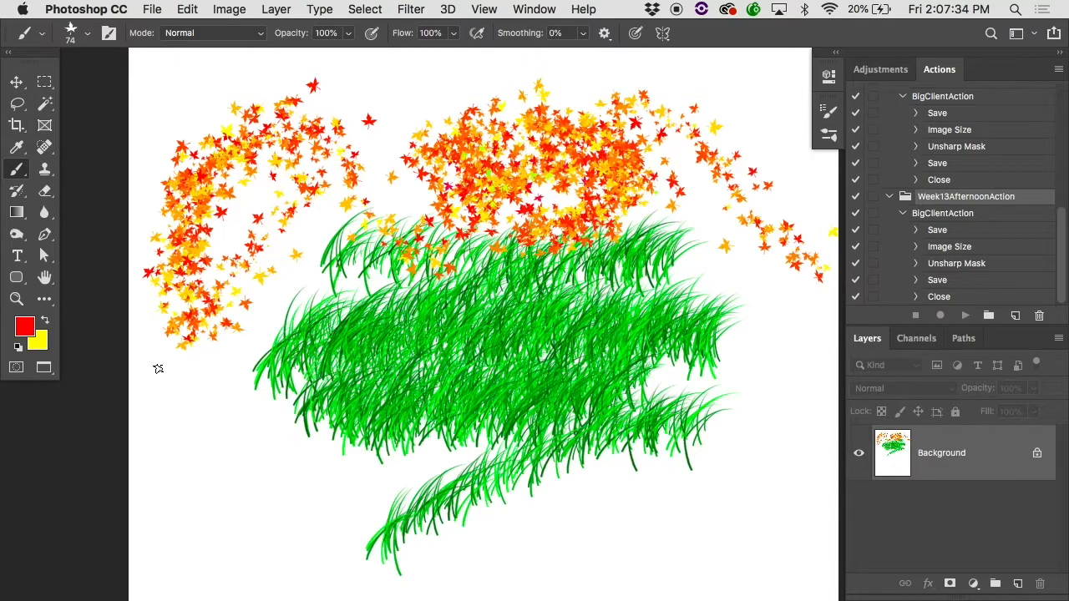
pyautogui.press('t')
pyautogui.scroll(-10, 156, 362)
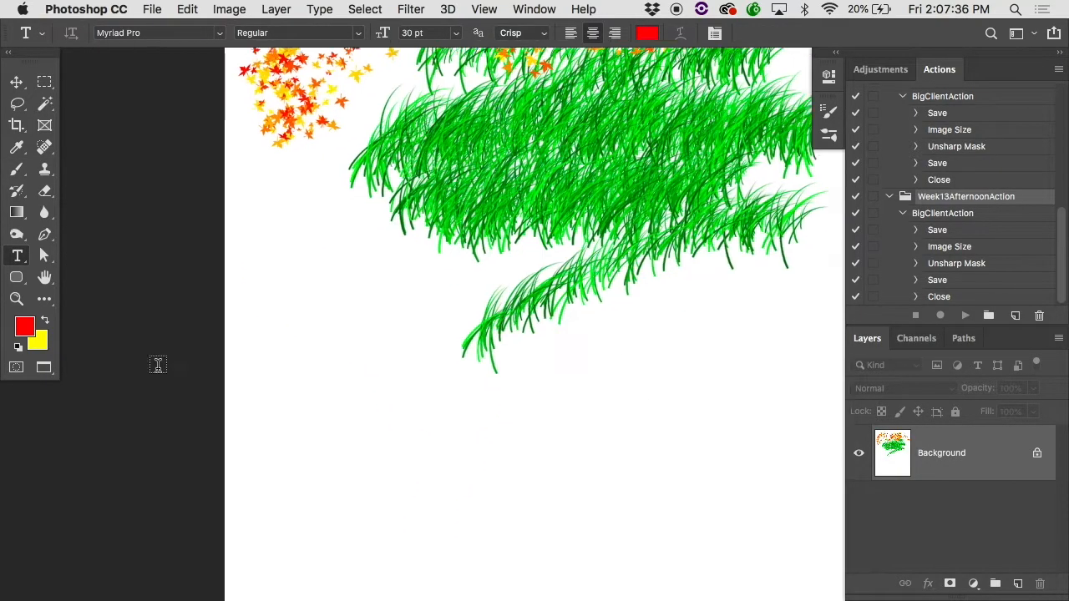
pyautogui.click(414, 434)
pyautogui.write('G')
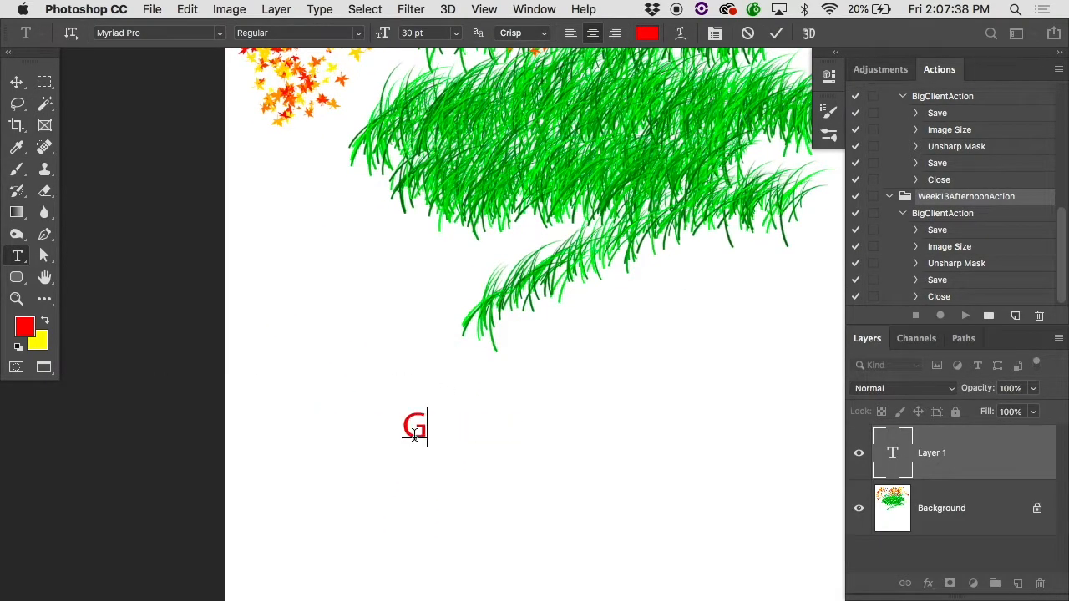
# Step: Recolor the letter G to black (000000) and change its font to Times
pyautogui.moveTo(425, 439); pyautogui.dragTo(395, 442)
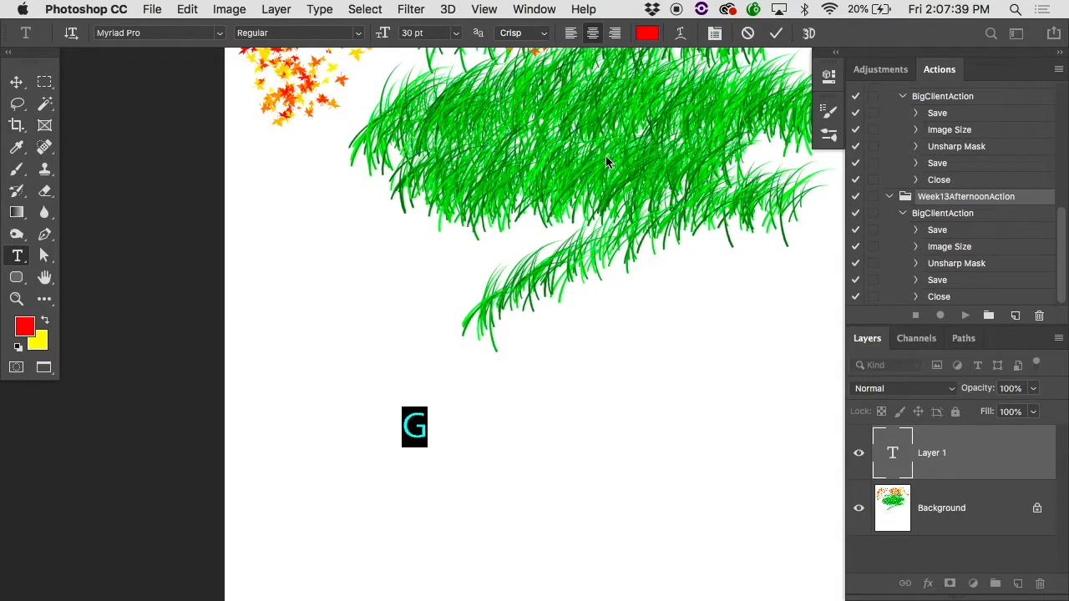
pyautogui.click(650, 34)
pyautogui.moveTo(461, 167); pyautogui.dragTo(442, 192)
pyautogui.write('000000')
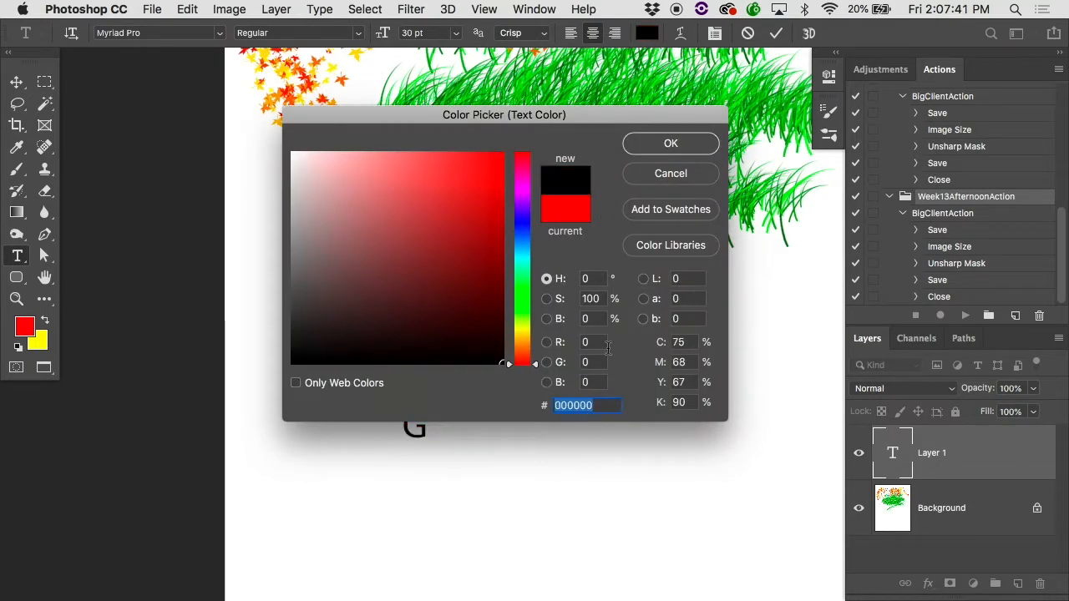
pyautogui.click(651, 150)
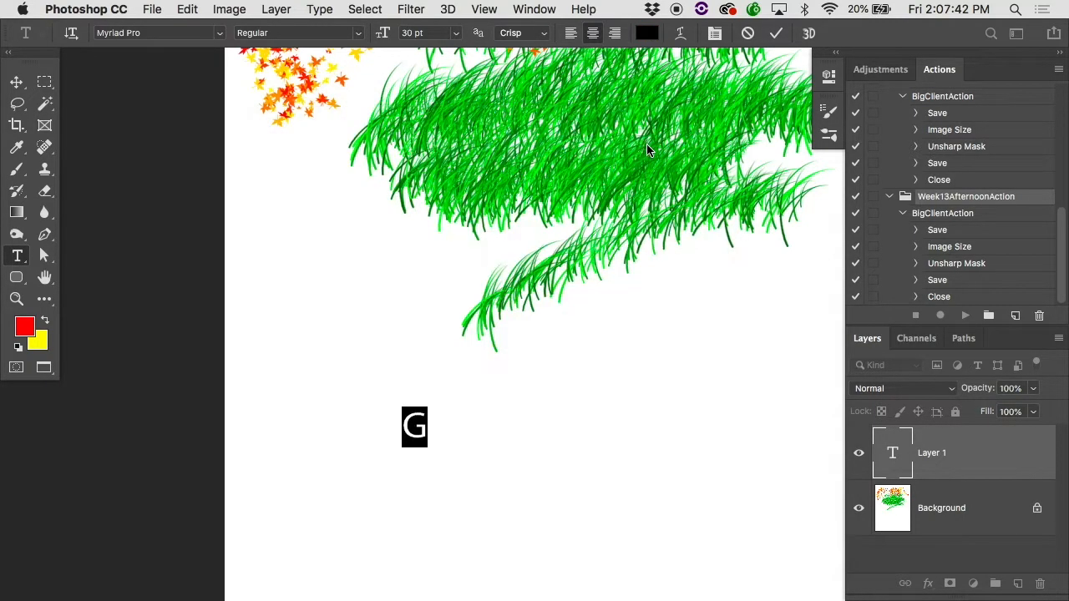
pyautogui.click(221, 35)
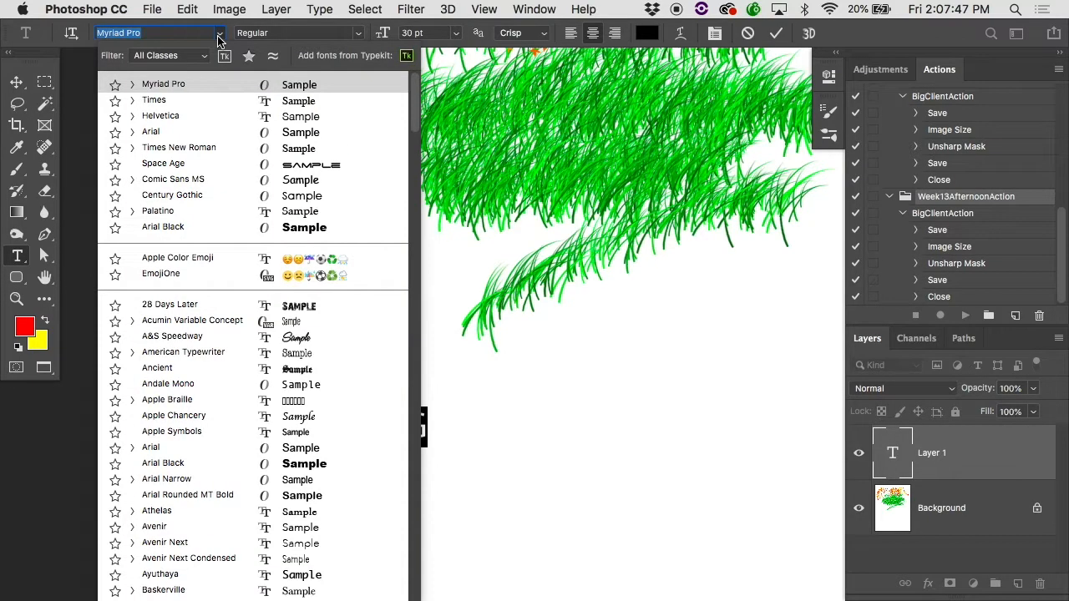
pyautogui.click(180, 78)
pyautogui.click(365, 305)
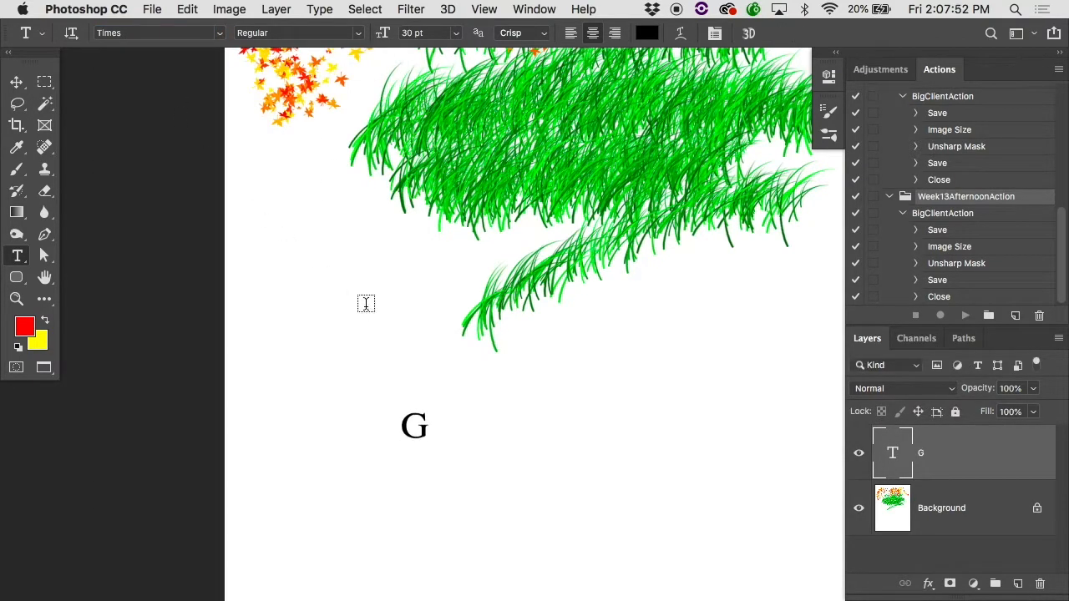
# Step: Draw a rectangular marquee selection tightly around the letter G
pyautogui.press('m')
pyautogui.keyDown('super'); pyautogui.click(410, 401); pyautogui.keyUp('super')
pyautogui.keyDown('super'); pyautogui.click(410, 401); pyautogui.keyUp('super')
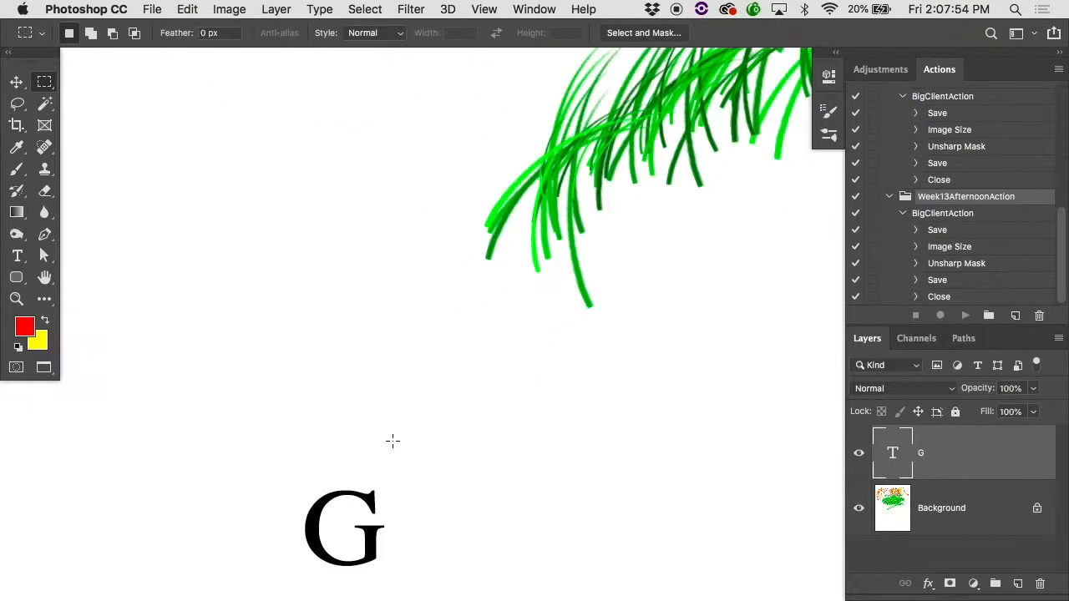
pyautogui.moveTo(322, 554); pyautogui.dragTo(354, 485)
pyautogui.moveTo(329, 414); pyautogui.dragTo(418, 501)
# Step: Define a brush preset named "Logo" from the selected letter G
pyautogui.click(189, 8)
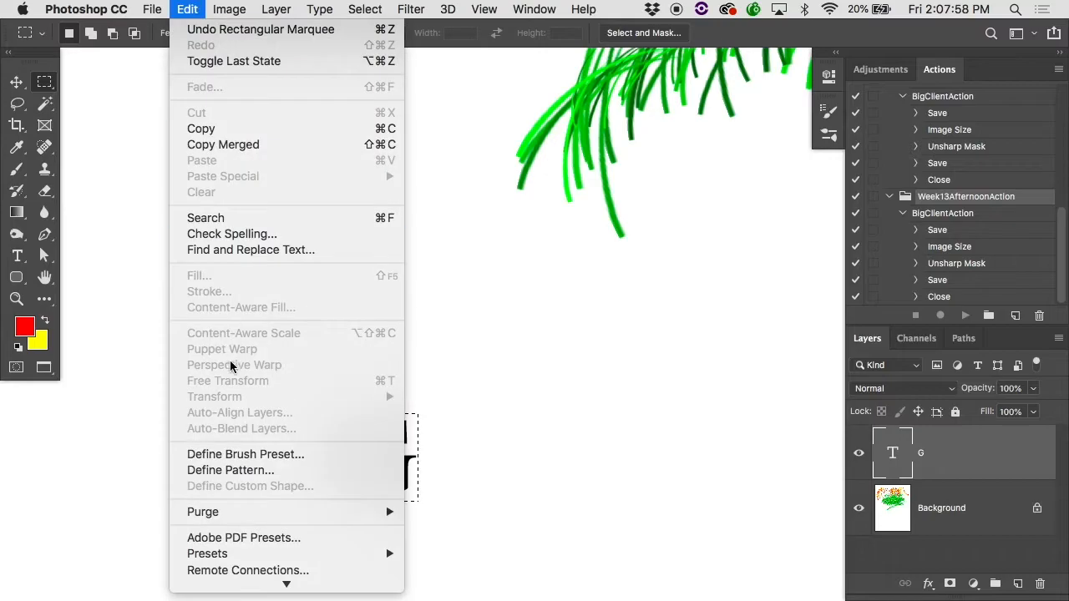
pyautogui.scroll(-5, 239, 436)
pyautogui.click(252, 326)
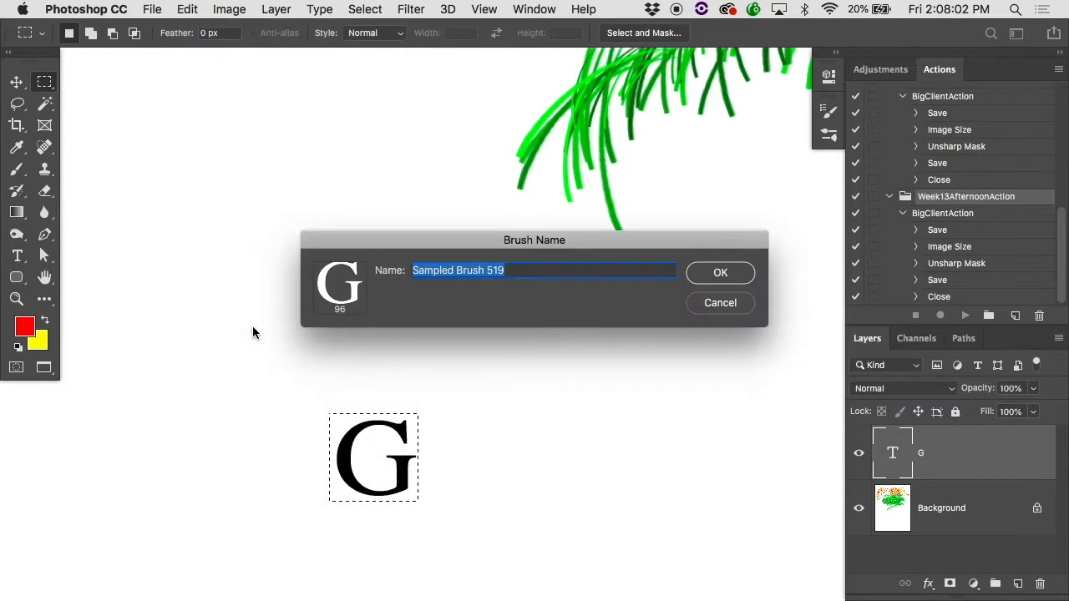
pyautogui.write('Logo')
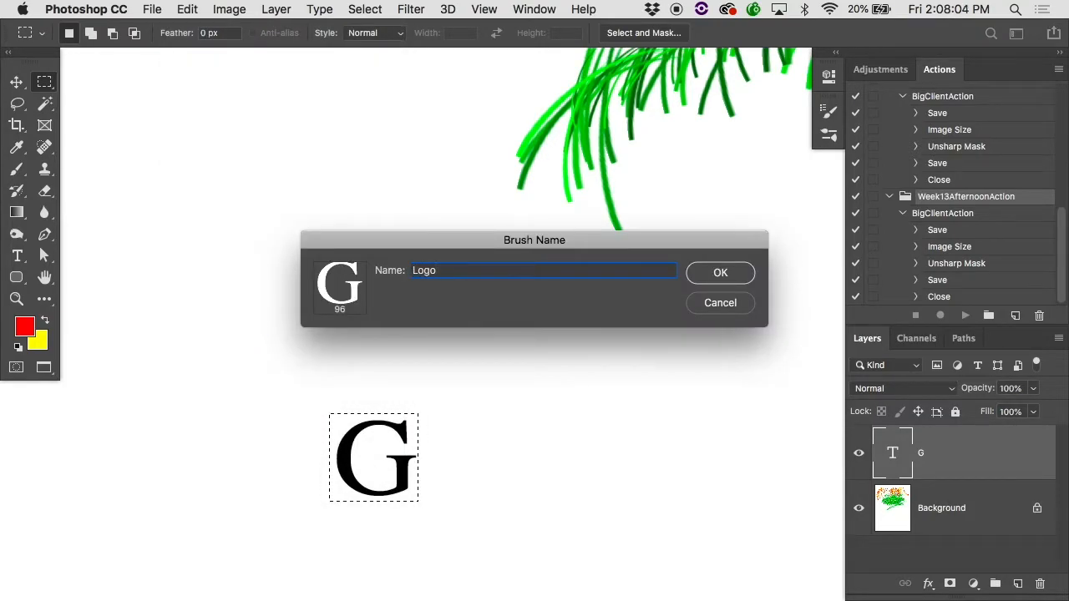
pyautogui.press('Return')
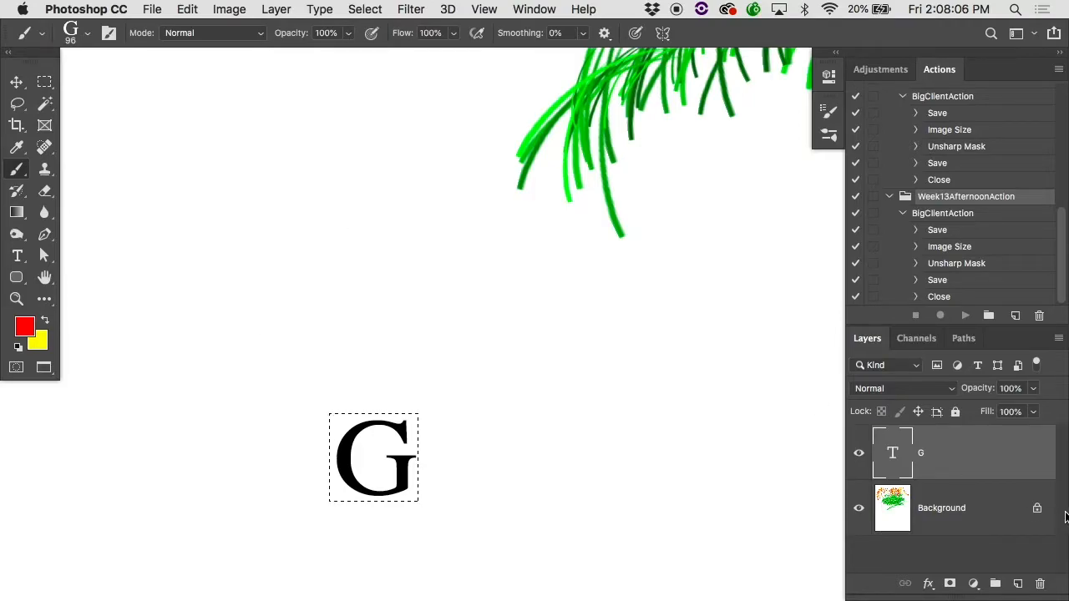
# Step: Deselect, and on the Background layer stamp the G brush once in red and once in yellow above the text letter
pyautogui.click(1004, 510)
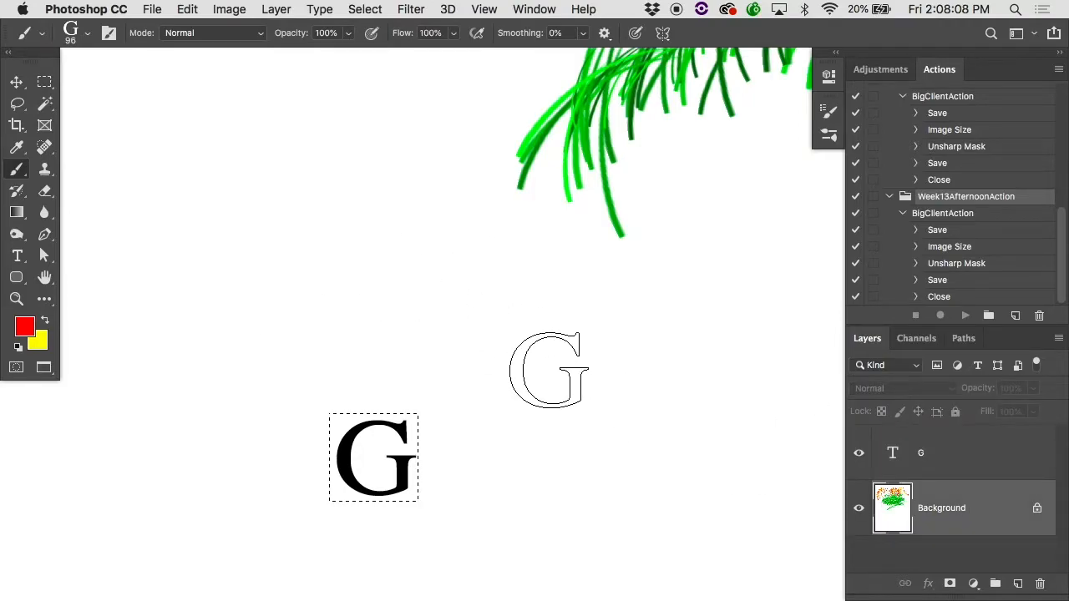
pyautogui.hotkey('ctrl', 'd')
pyautogui.click(299, 229)
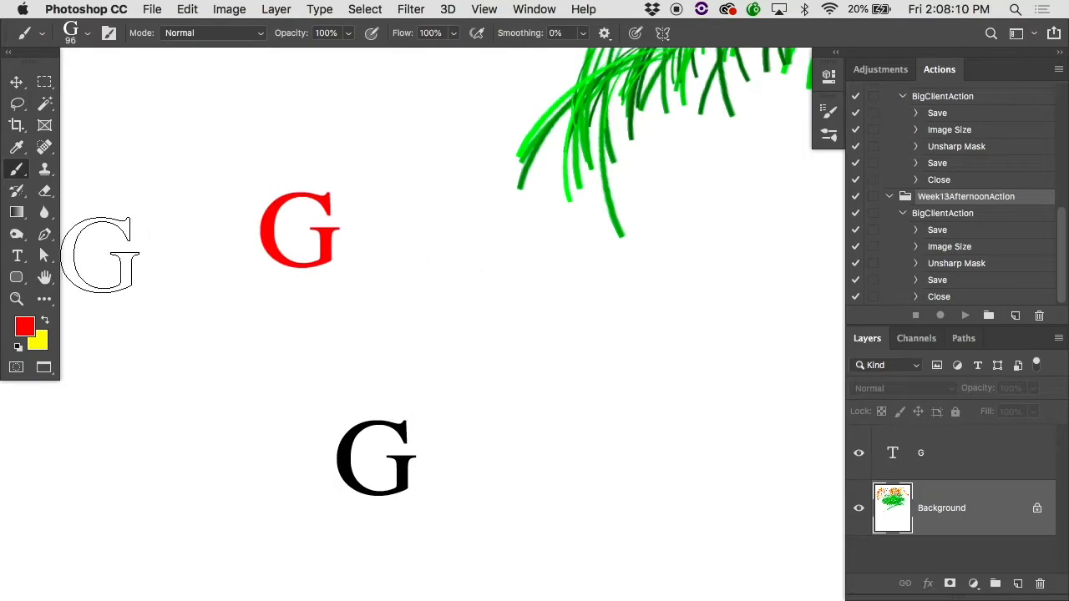
pyautogui.press('x')
pyautogui.click(382, 233)
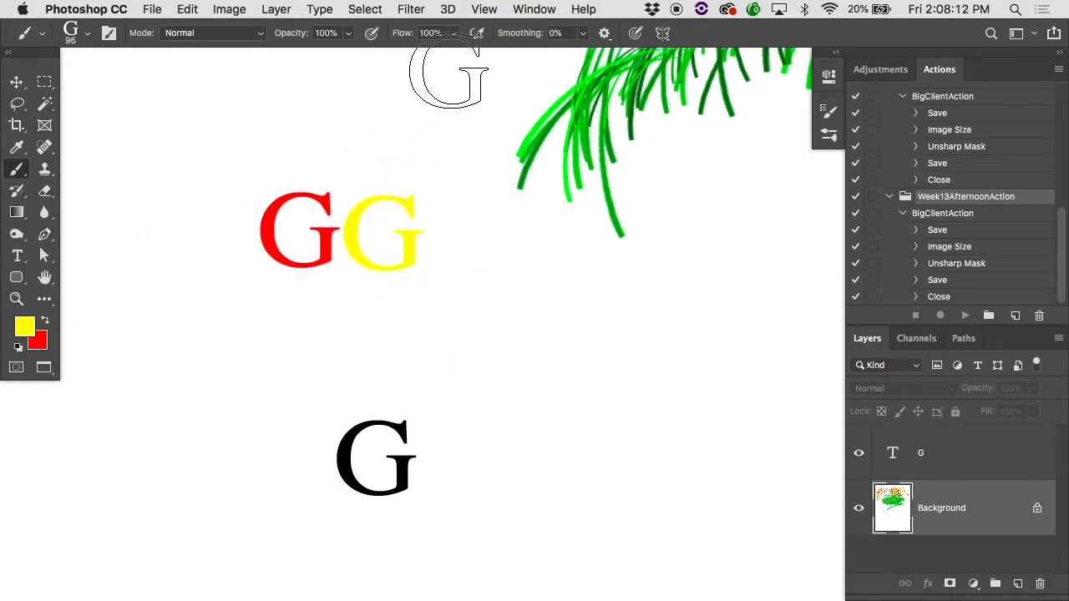
# Step: Set the foreground color to black and stamp a black G beside the yellow one, below the grass tip
pyautogui.click(23, 332)
pyautogui.moveTo(399, 282)
pyautogui.mouseDown()
pyautogui.moveTo(446, 291)
pyautogui.moveTo(557, 397)
pyautogui.mouseUp()
pyautogui.click(651, 147)
pyautogui.click(556, 298)
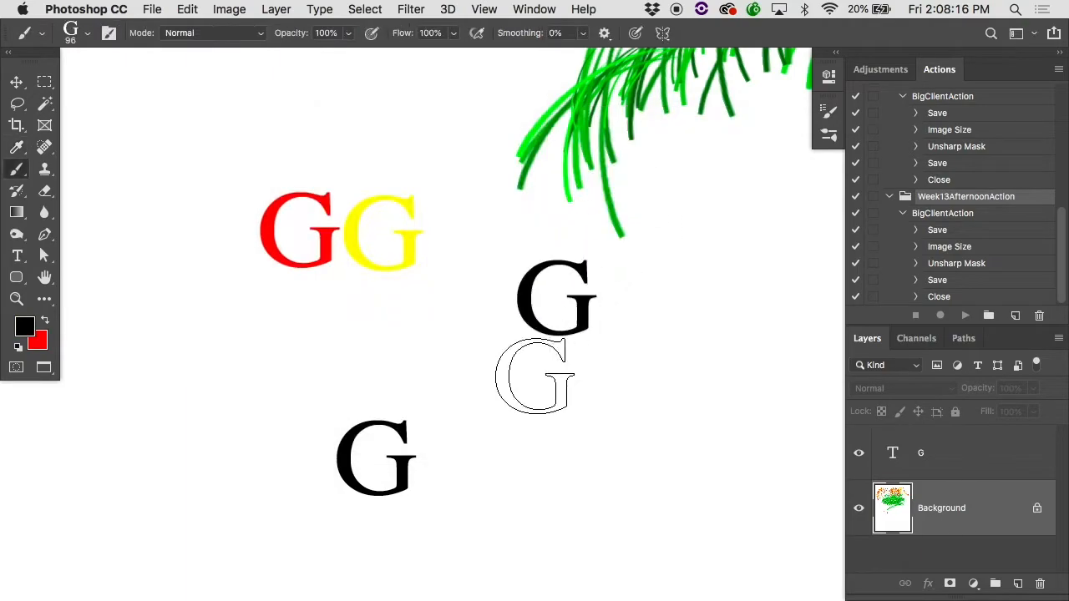
# Step: Switch the foreground color to white, set the brush opacity to 50% and stamp a translucent G watermark over the grass
pyautogui.press('d')
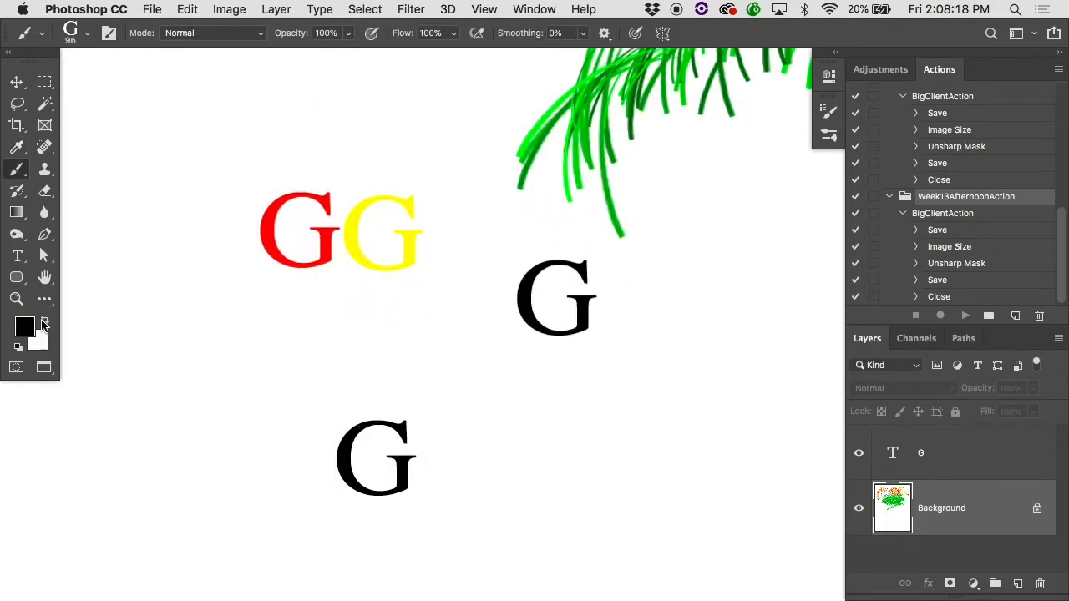
pyautogui.click(46, 321)
pyautogui.scroll(3, 273, 361)
pyautogui.hscroll(3, 273, 361)
pyautogui.press('5')
pyautogui.click(603, 147)
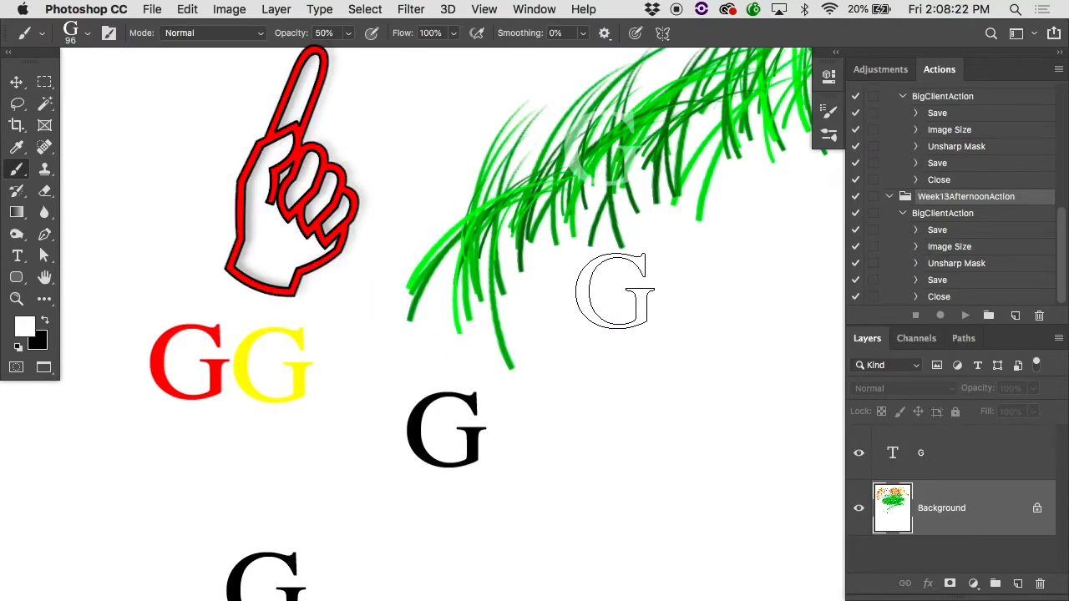
pyautogui.scroll(3, 479, 322)
pyautogui.hscroll(3, 478, 323)
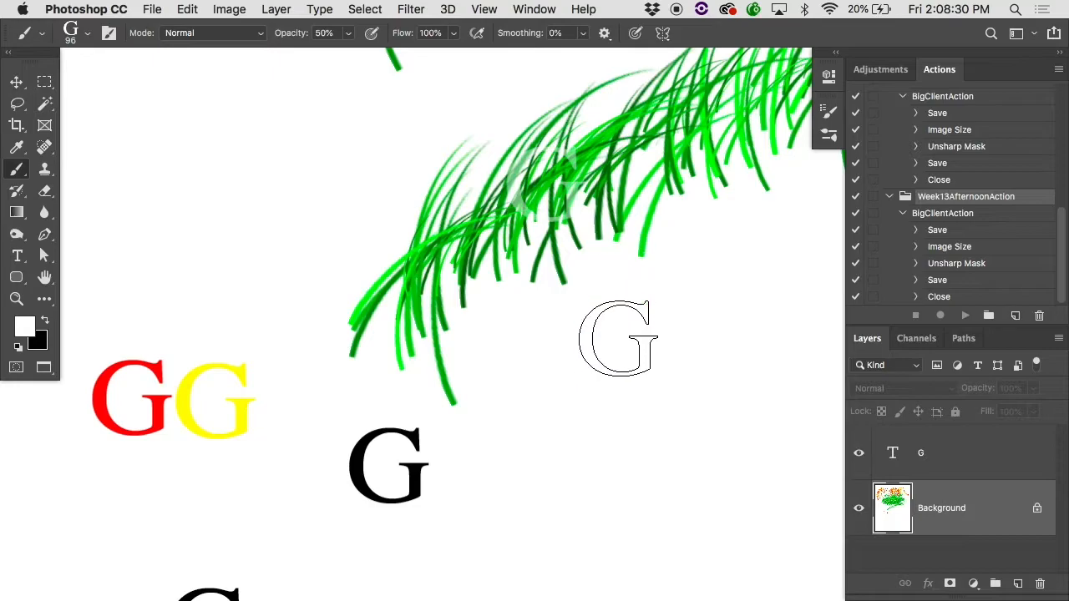
# Step: Close the painted document without saving and create a blank Letter document, 8.5 x 11 in at 300 ppi
pyautogui.press('super+w')
pyautogui.press('d')
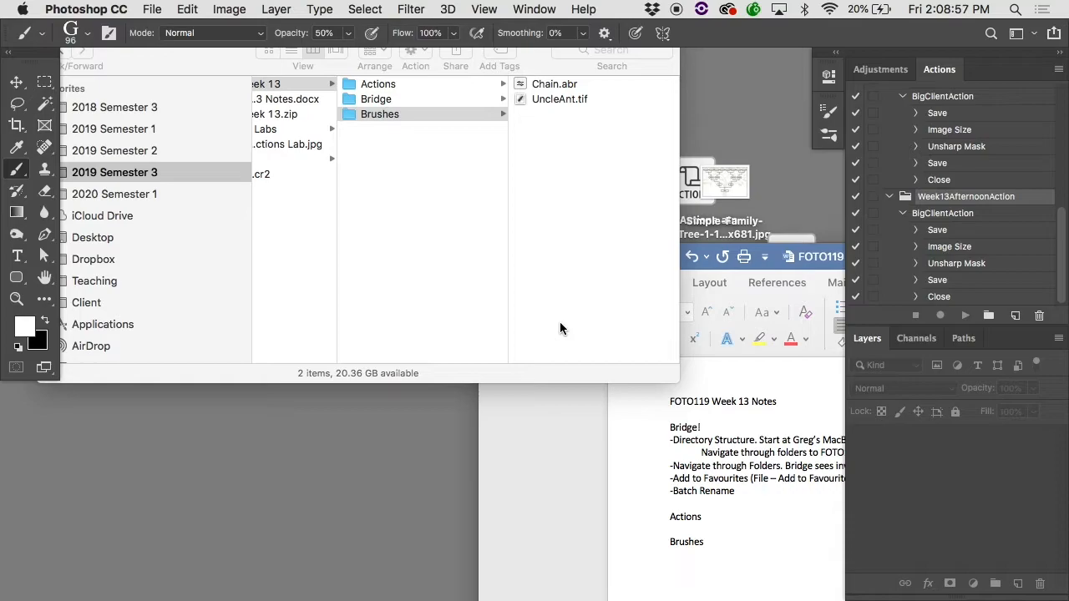
pyautogui.press('F11')
pyautogui.press('F11')
pyautogui.click(365, 9)
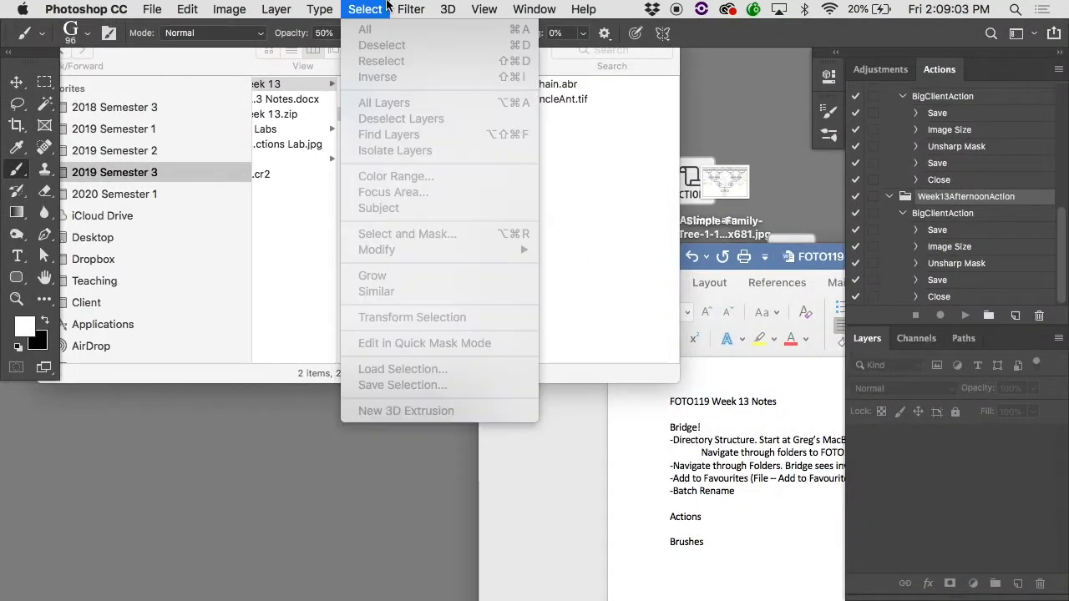
pyautogui.click(300, 229)
pyautogui.press('super+n')
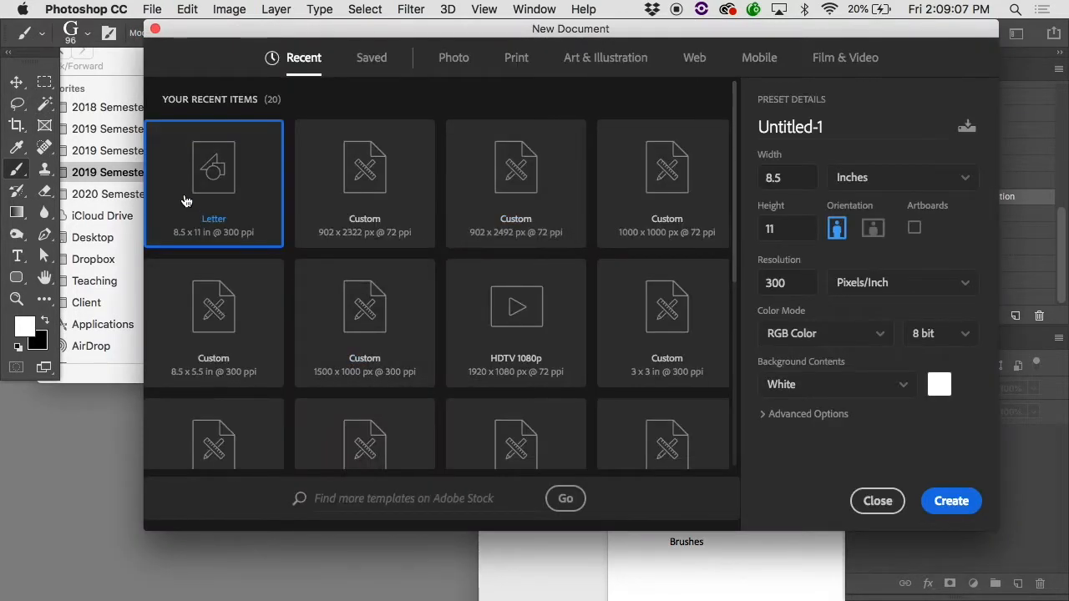
pyautogui.click(951, 501)
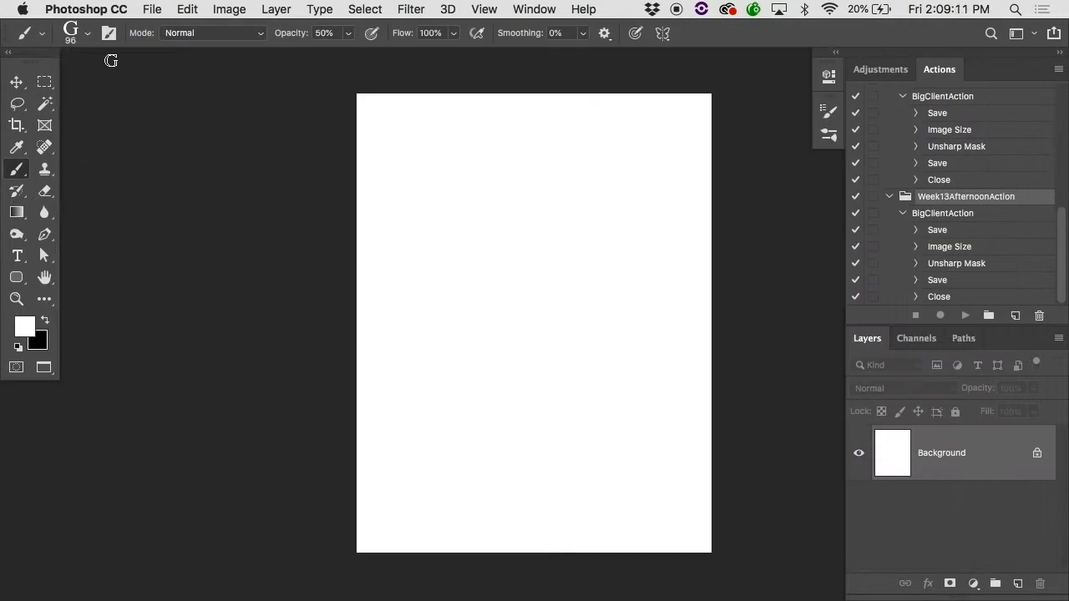
# Step: Pick the Chain brush preset, switch the foreground color to black and stamp one link at 50% opacity
pyautogui.click(87, 33)
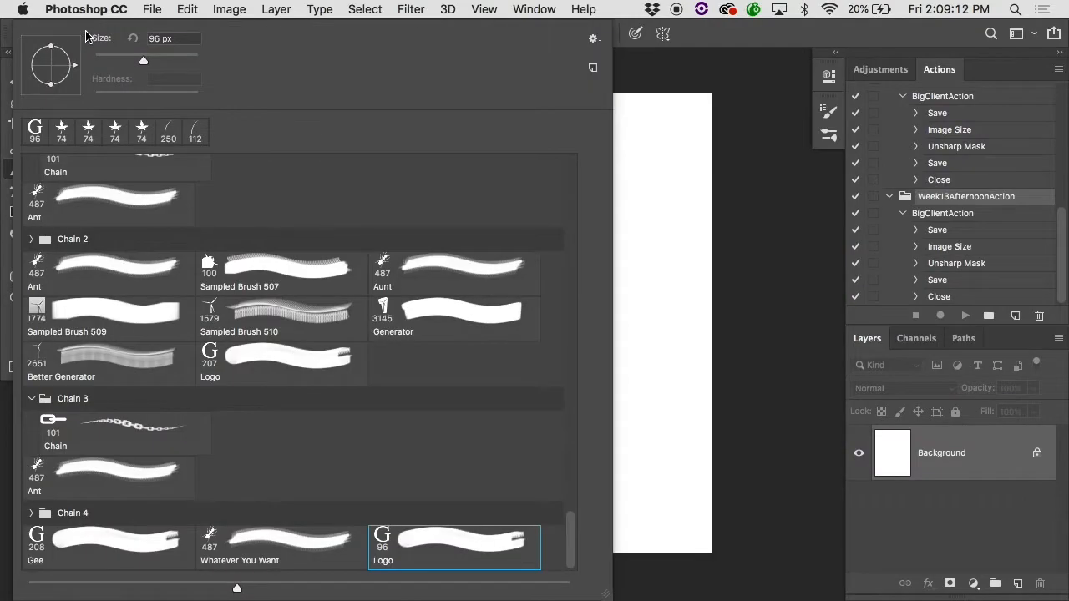
pyautogui.click(98, 163)
pyautogui.keyDown('super'); pyautogui.click(415, 284); pyautogui.keyUp('super')
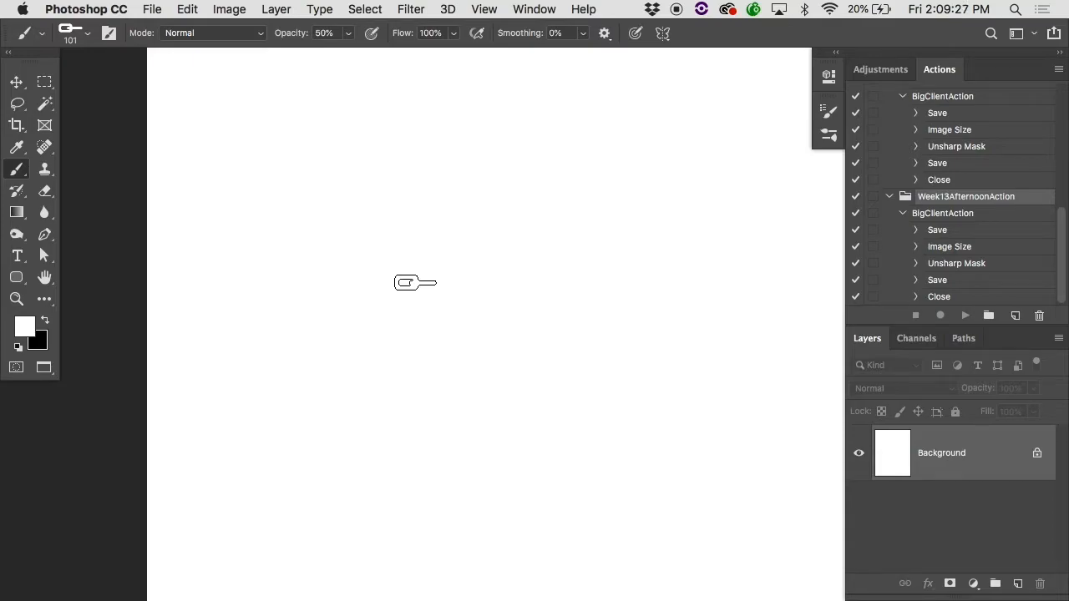
pyautogui.press('x')
pyautogui.click(415, 283)
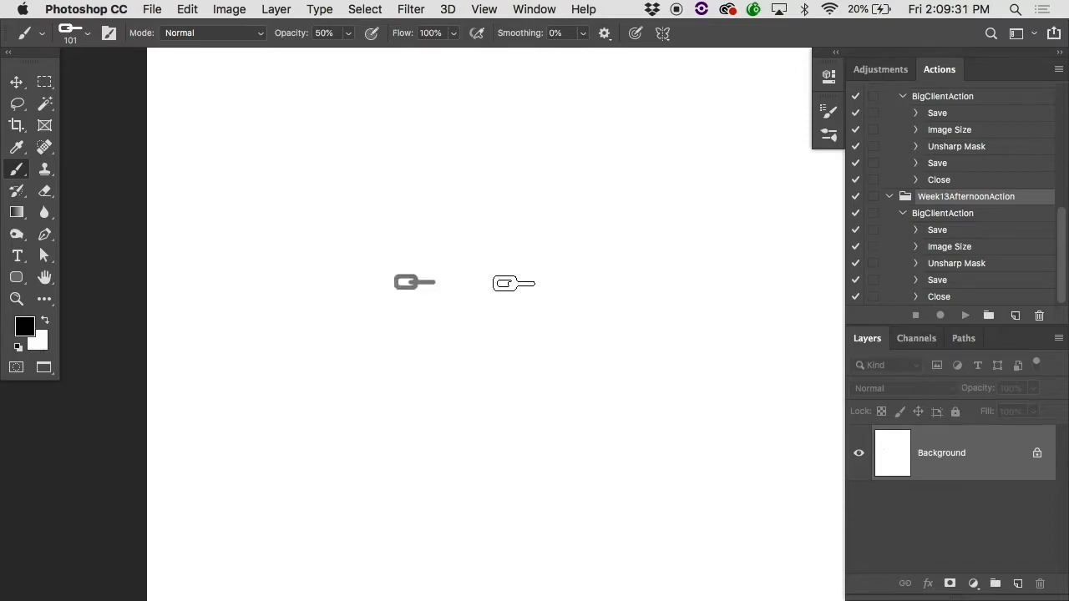
# Step: Set the brush opacity to 100% and stamp a solid black chain link beside the grey one
pyautogui.press('0')
pyautogui.click(476, 270)
pyautogui.keyDown('super'); pyautogui.click(477, 271); pyautogui.keyUp('super')
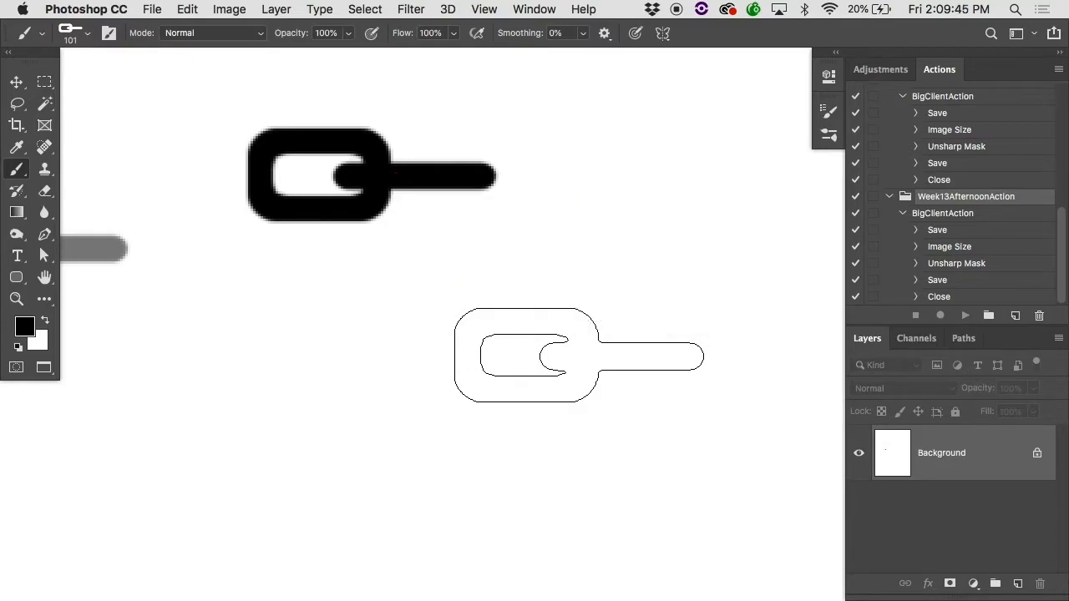
pyautogui.keyDown('alt'); pyautogui.click(579, 356); pyautogui.keyUp('alt')
pyautogui.keyDown('alt'); pyautogui.click(579, 356); pyautogui.keyUp('alt')
pyautogui.keyDown('alt'); pyautogui.click(580, 356); pyautogui.keyUp('alt')
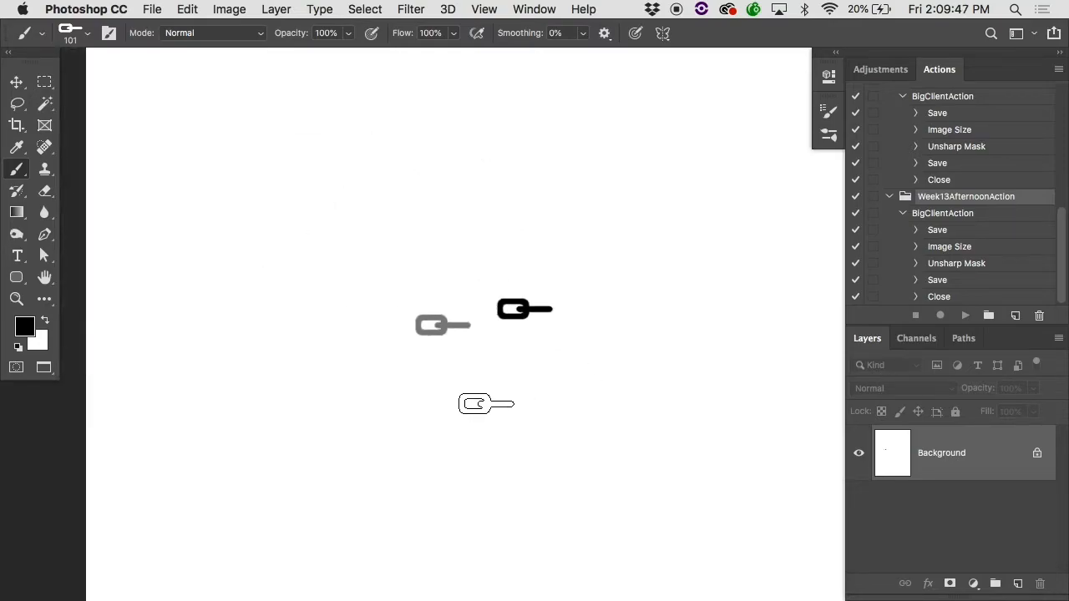
# Step: Paint a long looping chain across the page, and undo all the painted chain links
pyautogui.moveTo(487, 404); pyautogui.dragTo(621, 404)
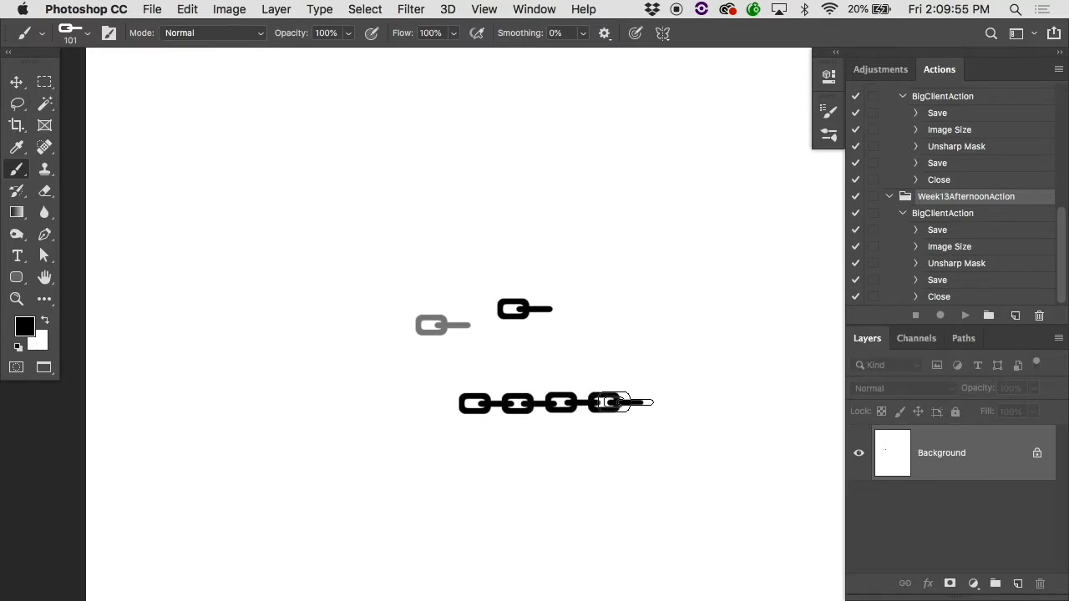
pyautogui.moveTo(621, 404)
pyautogui.mouseDown()
pyautogui.moveTo(681, 382)
pyautogui.moveTo(710, 335)
pyautogui.moveTo(720, 229)
pyautogui.moveTo(690, 184)
pyautogui.moveTo(649, 172)
pyautogui.moveTo(496, 186)
pyautogui.moveTo(386, 265)
pyautogui.moveTo(342, 445)
pyautogui.moveTo(394, 497)
pyautogui.moveTo(683, 446)
pyautogui.moveTo(792, 522)
pyautogui.moveTo(627, 571)
pyautogui.moveTo(514, 301)
pyautogui.moveTo(640, 214)
pyautogui.moveTo(711, 215)
pyautogui.mouseUp()
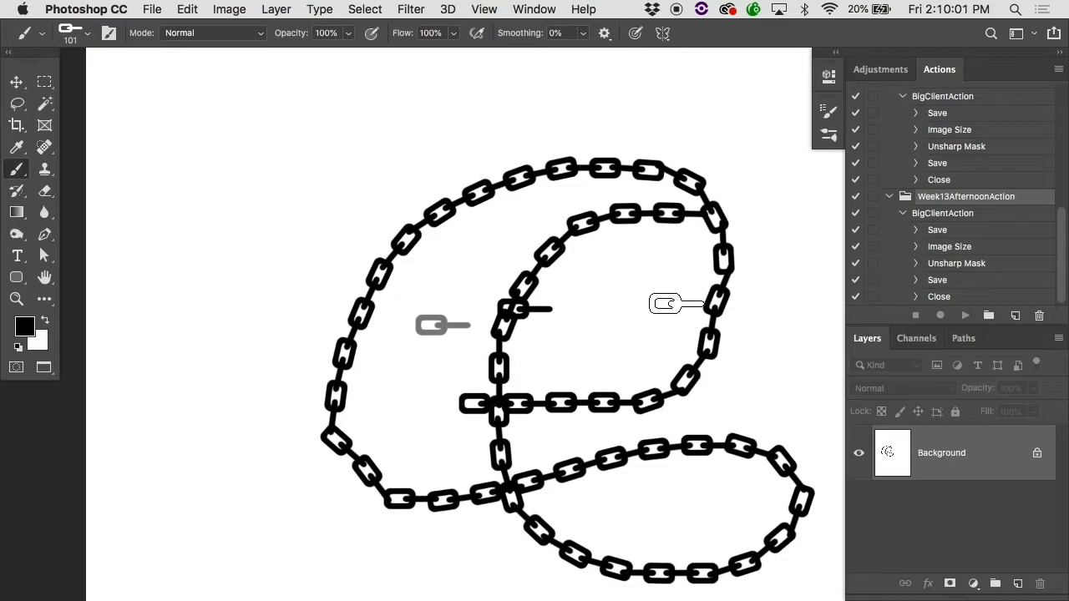
pyautogui.press('super+z')
pyautogui.press('super+z')
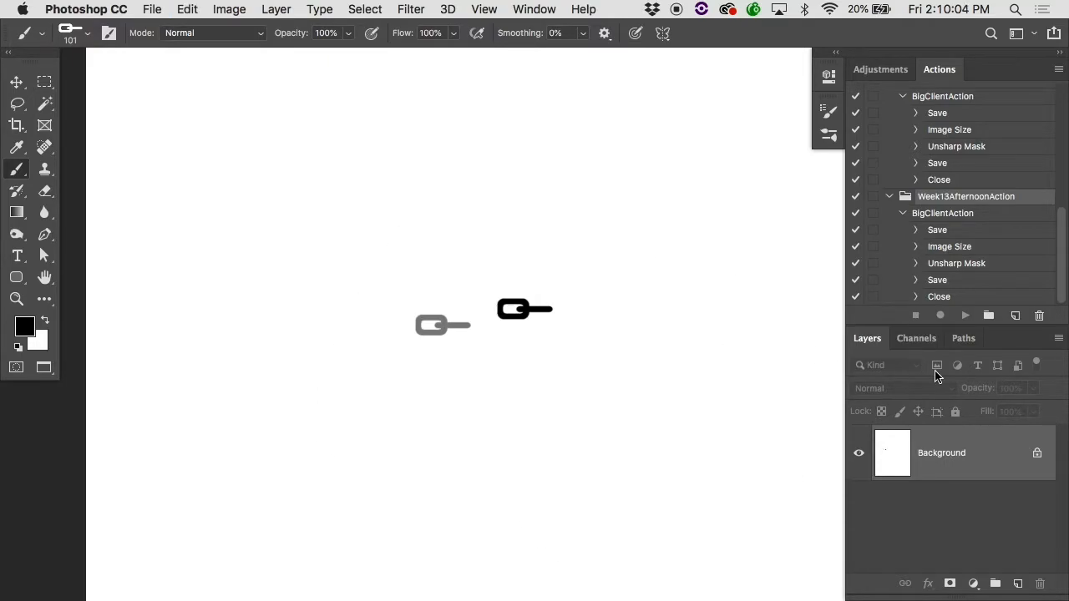
# Step: Add a new layer and paint a curved chain across the page on it, bending downward at its end
pyautogui.click(1018, 584)
pyautogui.moveTo(267, 318)
pyautogui.mouseDown()
pyautogui.moveTo(745, 220)
pyautogui.moveTo(758, 257)
pyautogui.moveTo(631, 506)
pyautogui.mouseUp()
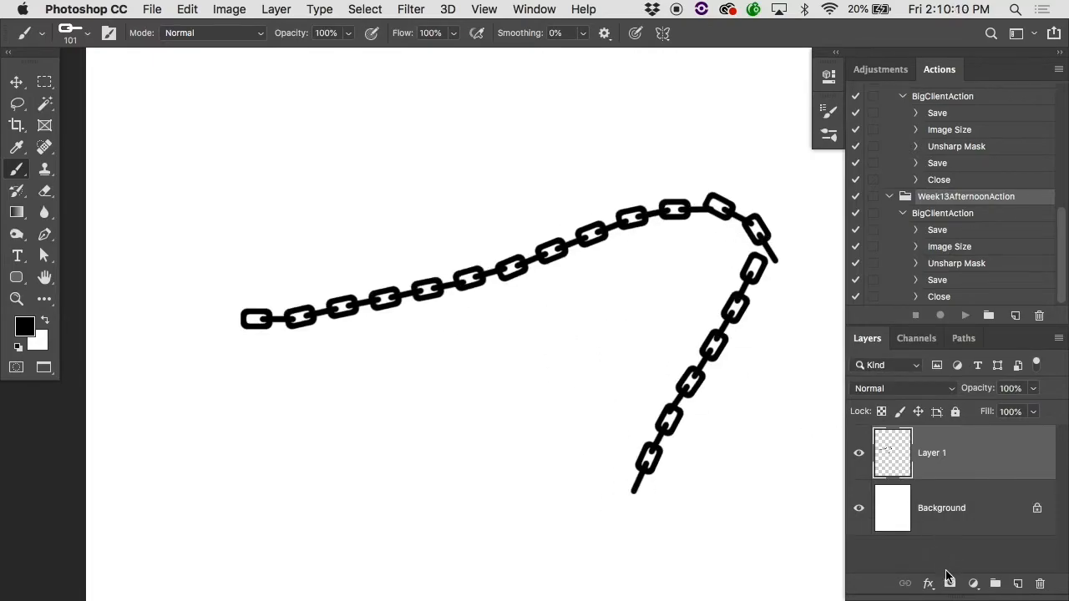
# Step: Apply a drop shadow with 10 px distance and 10 px size to the chain layer, and paint another long looping chain on it
pyautogui.click(929, 584)
pyautogui.click(969, 551)
pyautogui.moveTo(704, 286); pyautogui.dragTo(716, 288)
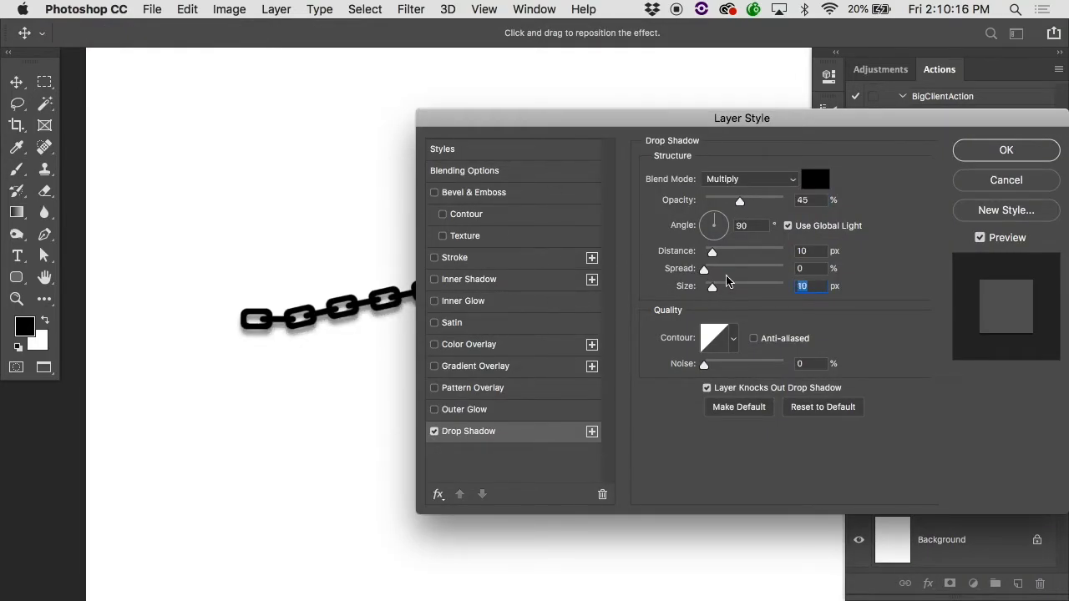
pyautogui.click(970, 152)
pyautogui.moveTo(522, 97)
pyautogui.mouseDown()
pyautogui.moveTo(384, 116)
pyautogui.moveTo(576, 140)
pyautogui.moveTo(590, 275)
pyautogui.moveTo(444, 523)
pyautogui.moveTo(575, 330)
pyautogui.moveTo(694, 378)
pyautogui.moveTo(772, 582)
pyautogui.mouseUp()
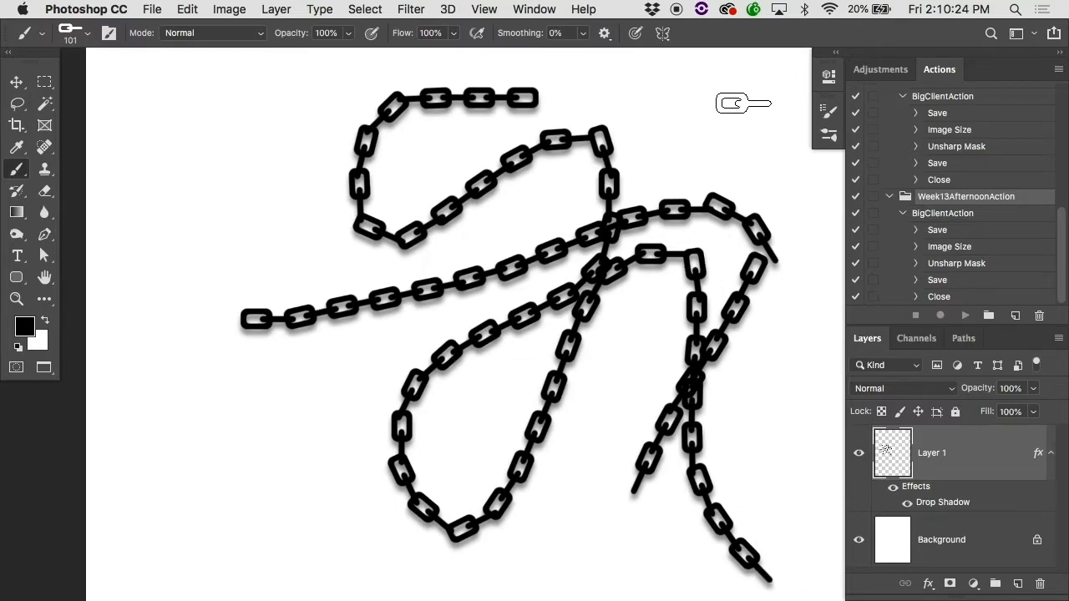
# Step: Paint a chain diagonally down across the page, and turn off the brush's Shape Dynamics angle control
pyautogui.moveTo(738, 103)
pyautogui.mouseDown()
pyautogui.moveTo(333, 313)
pyautogui.moveTo(286, 370)
pyautogui.mouseUp()
pyautogui.click(828, 111)
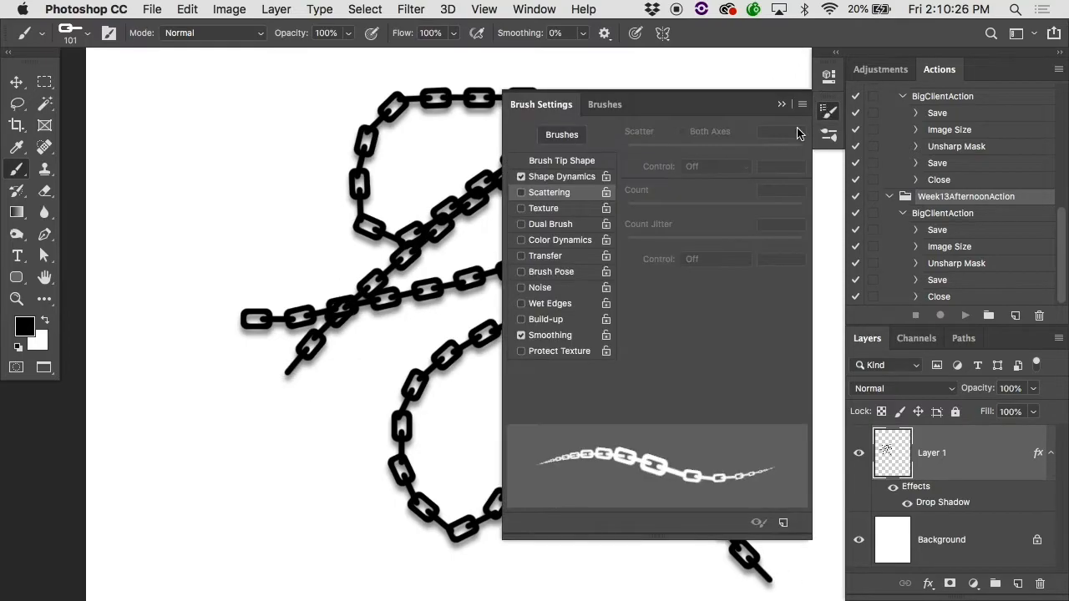
pyautogui.click(573, 185)
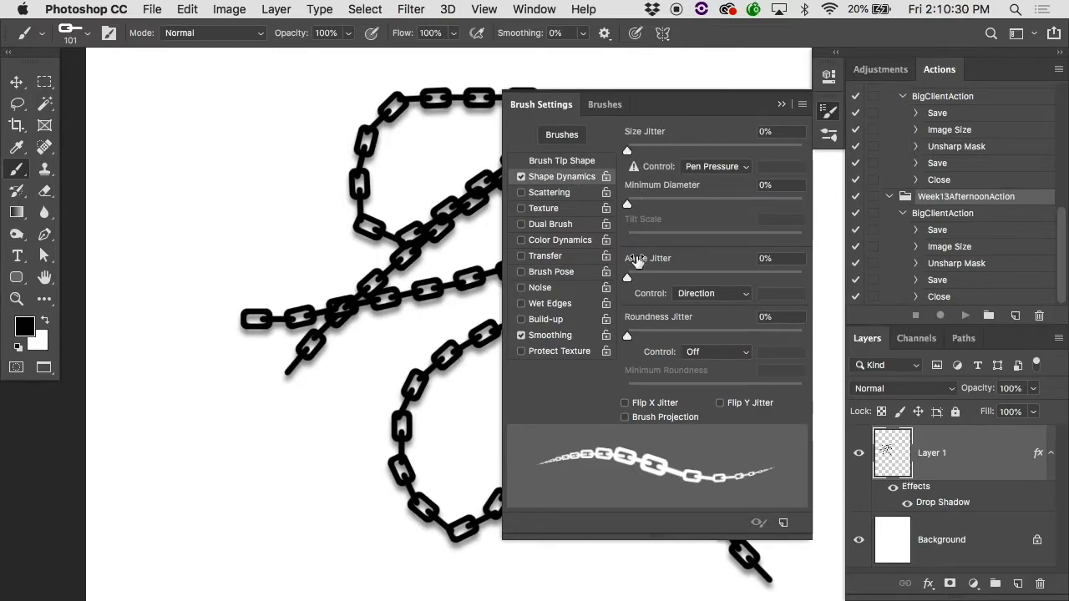
pyautogui.click(709, 293)
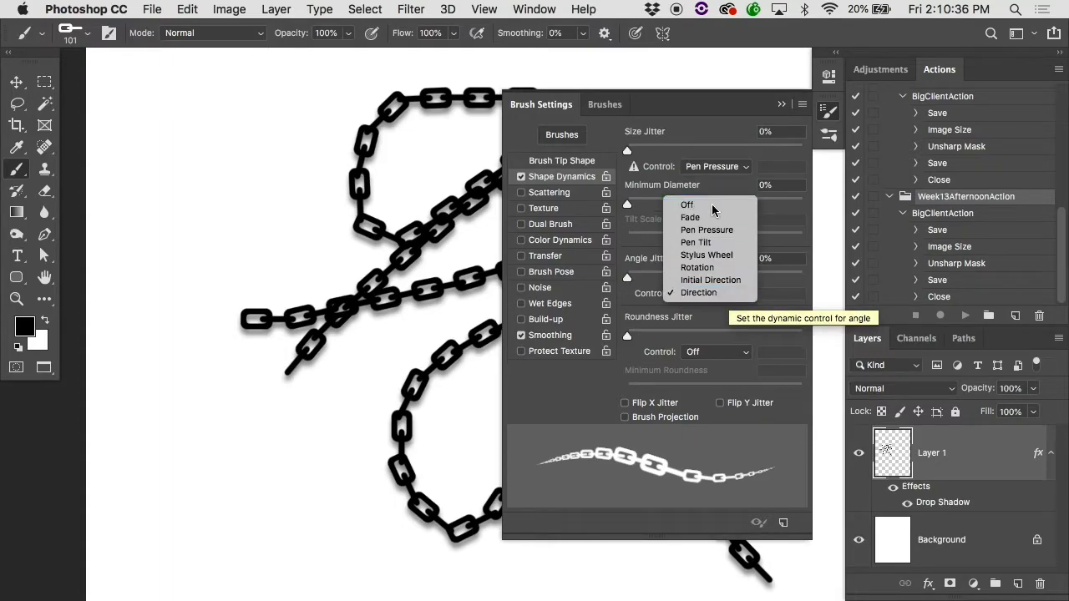
pyautogui.click(688, 204)
# Step: Test a chain stroke with a high angle jitter, undo the stroke, and return the angle jitter to 0%
pyautogui.moveTo(637, 275); pyautogui.dragTo(806, 276)
pyautogui.moveTo(310, 162)
pyautogui.mouseDown()
pyautogui.moveTo(209, 269)
pyautogui.moveTo(632, 216)
pyautogui.moveTo(359, 499)
pyautogui.moveTo(503, 510)
pyautogui.moveTo(490, 508)
pyautogui.mouseUp()
pyautogui.press('super+z')
pyautogui.press('super+z')
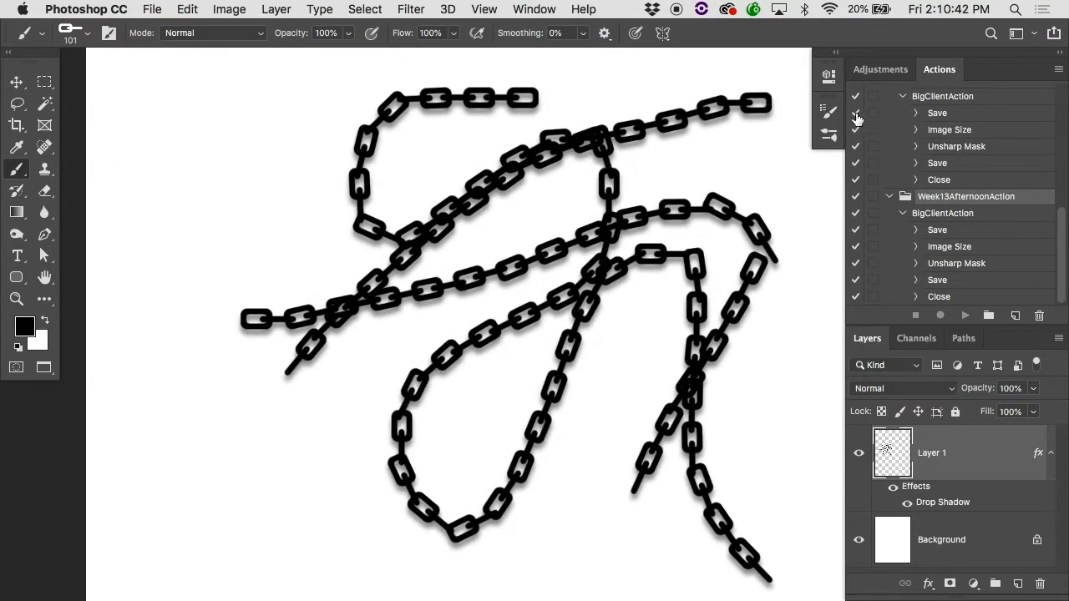
pyautogui.click(828, 110)
pyautogui.moveTo(735, 279); pyautogui.dragTo(639, 280)
# Step: Set the angle control to Initial Direction, and paint a horizontal, a vertical and a winding chain stroke
pyautogui.click(699, 294)
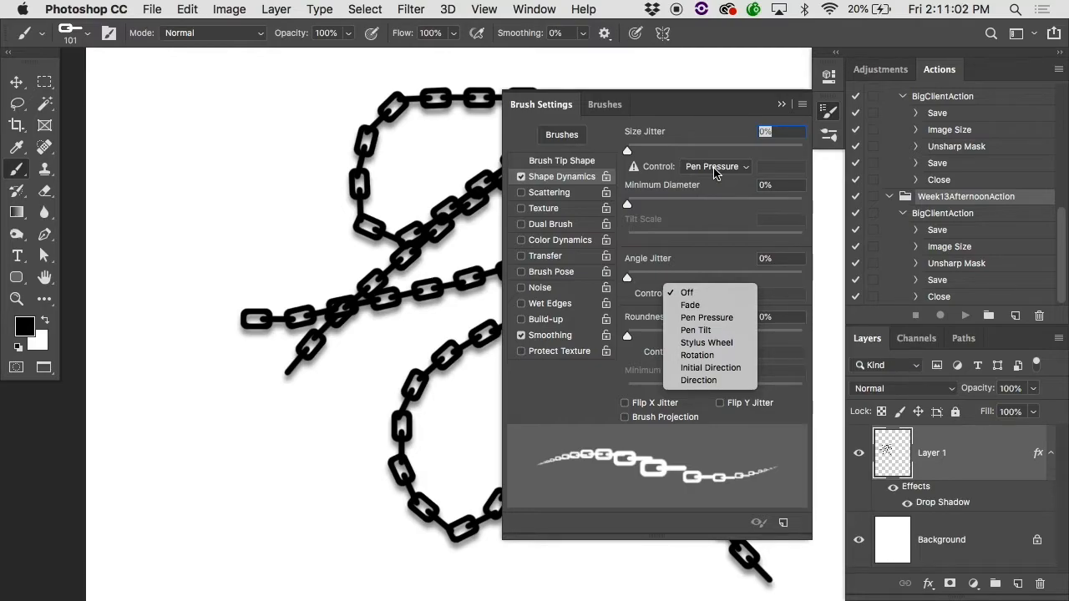
pyautogui.click(715, 368)
pyautogui.click(157, 125)
pyautogui.moveTo(159, 125); pyautogui.dragTo(429, 126)
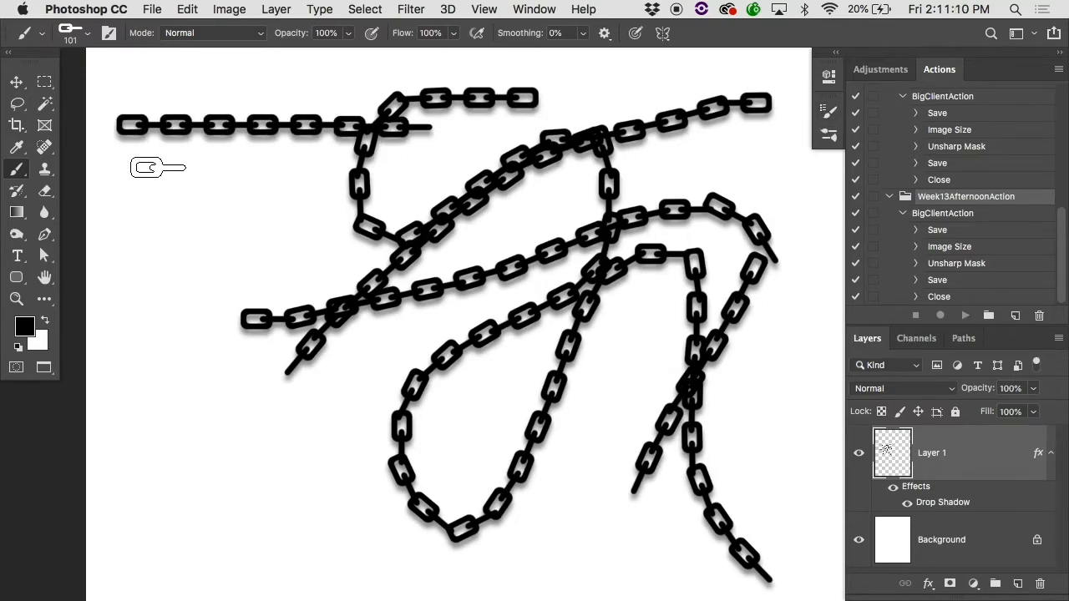
pyautogui.moveTo(157, 167); pyautogui.dragTo(159, 399)
pyautogui.click(239, 410)
pyautogui.moveTo(239, 410)
pyautogui.mouseDown()
pyautogui.moveTo(284, 498)
pyautogui.moveTo(338, 494)
pyautogui.moveTo(354, 561)
pyautogui.moveTo(270, 551)
pyautogui.moveTo(175, 491)
pyautogui.moveTo(230, 412)
pyautogui.moveTo(352, 411)
pyautogui.moveTo(359, 460)
pyautogui.moveTo(412, 437)
pyautogui.moveTo(400, 331)
pyautogui.moveTo(522, 378)
pyautogui.moveTo(512, 565)
pyautogui.moveTo(586, 535)
pyautogui.moveTo(598, 271)
pyautogui.mouseUp()
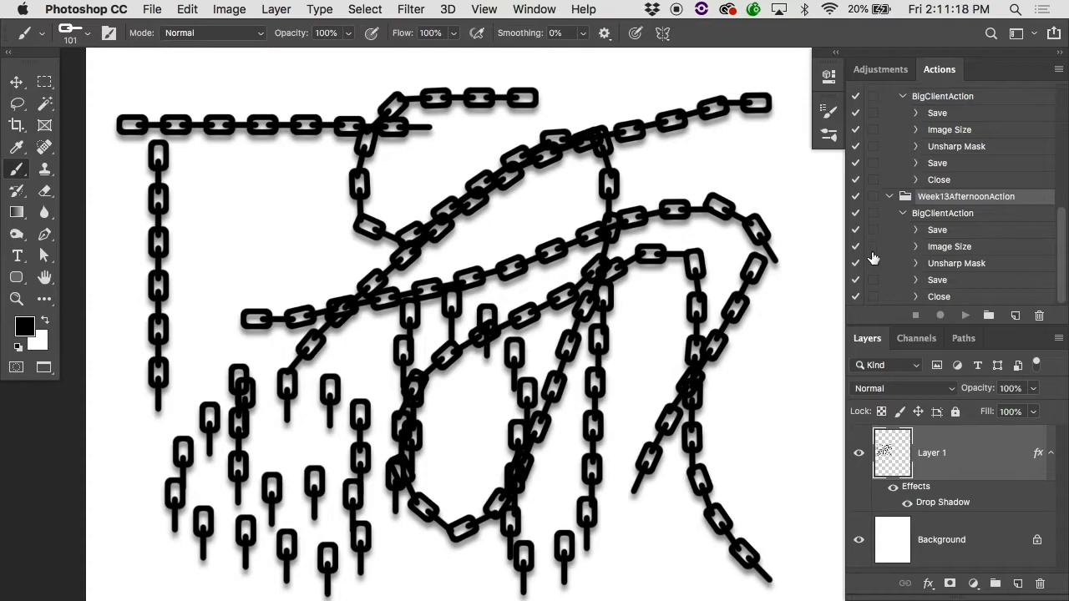
# Step: Set the angle control to Direction, and paint a long looping chain in the empty area below the others
pyautogui.click(828, 111)
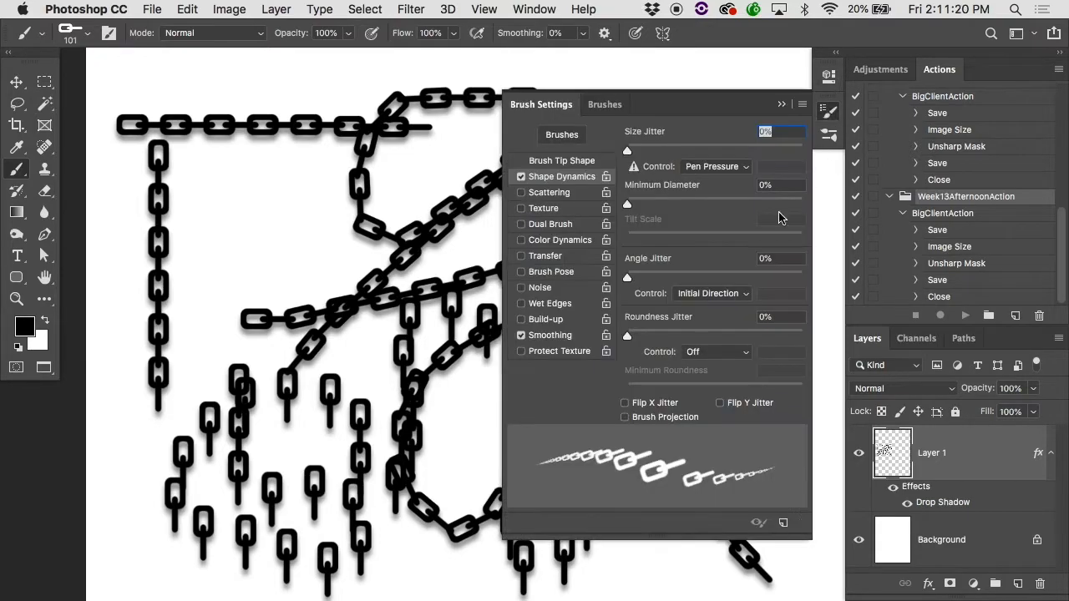
pyautogui.click(710, 293)
pyautogui.click(714, 304)
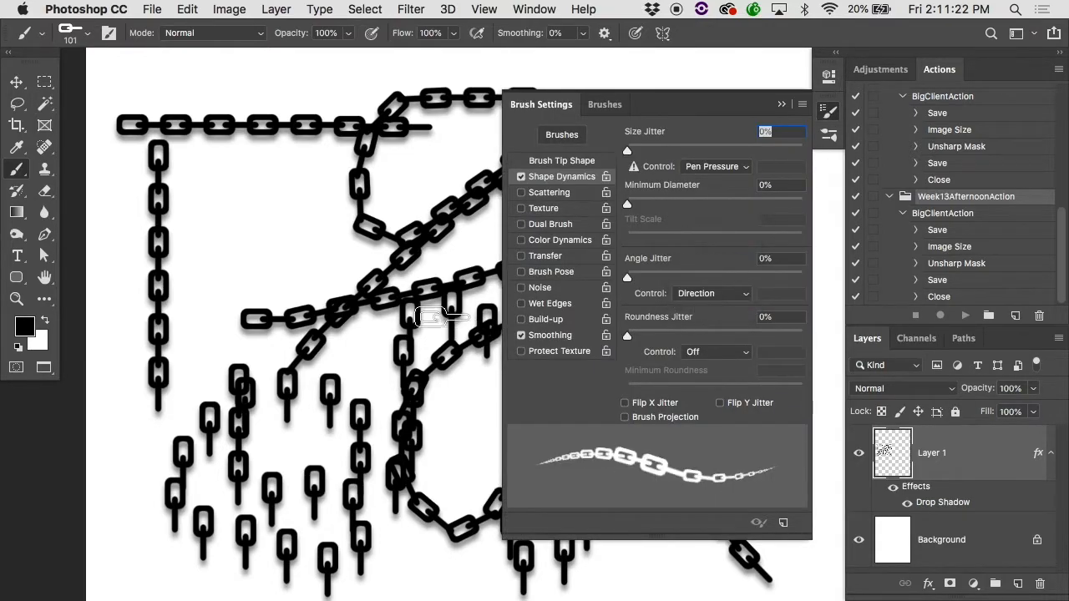
pyautogui.scroll(-5, 455, 319)
pyautogui.moveTo(401, 297)
pyautogui.mouseDown()
pyautogui.moveTo(277, 294)
pyautogui.moveTo(181, 319)
pyautogui.moveTo(192, 462)
pyautogui.moveTo(306, 446)
pyautogui.moveTo(460, 311)
pyautogui.moveTo(565, 301)
pyautogui.moveTo(642, 464)
pyautogui.moveTo(747, 412)
pyautogui.moveTo(765, 349)
pyautogui.moveTo(696, 280)
pyautogui.moveTo(625, 324)
pyautogui.moveTo(539, 459)
pyautogui.moveTo(435, 502)
pyautogui.moveTo(257, 535)
pyautogui.mouseUp()
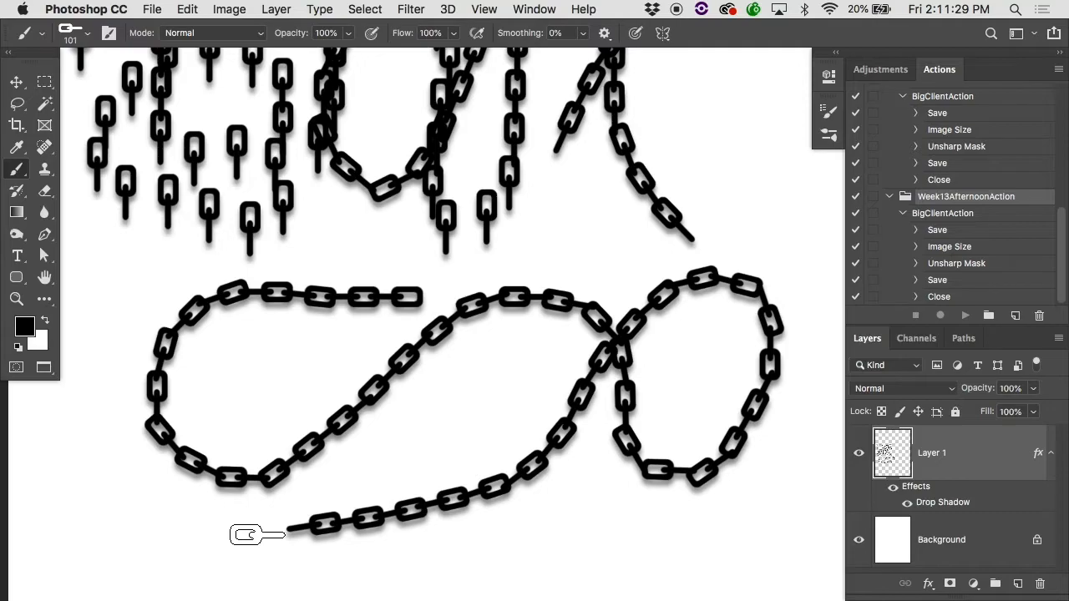
# Step: Close the chain document without saving, and open UncleAnt.tif from the Finder's Brushes folder in full-screen view
pyautogui.press('super+w')
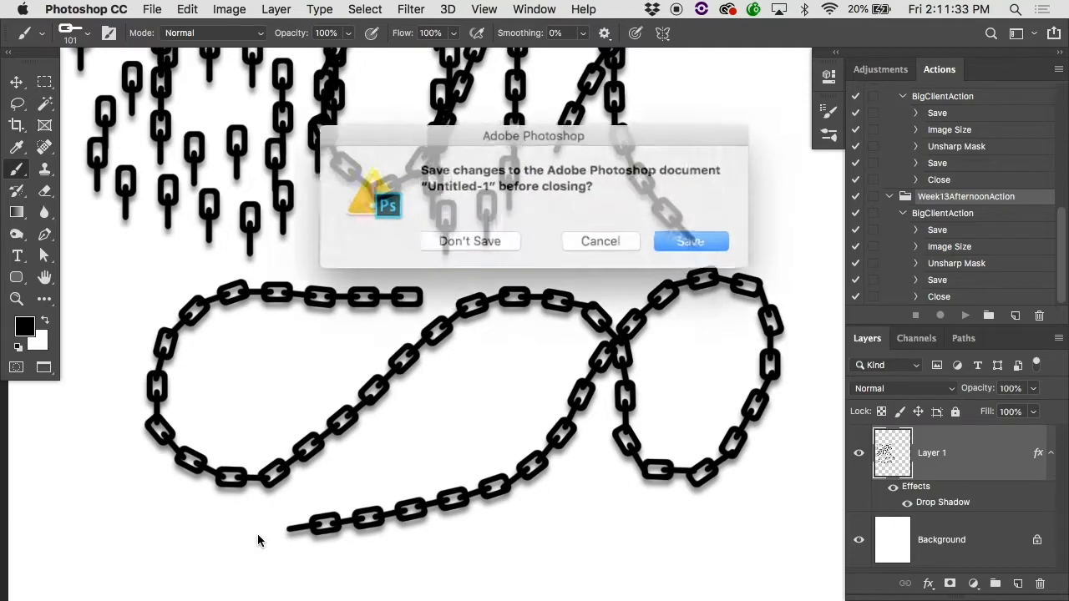
pyautogui.click(487, 237)
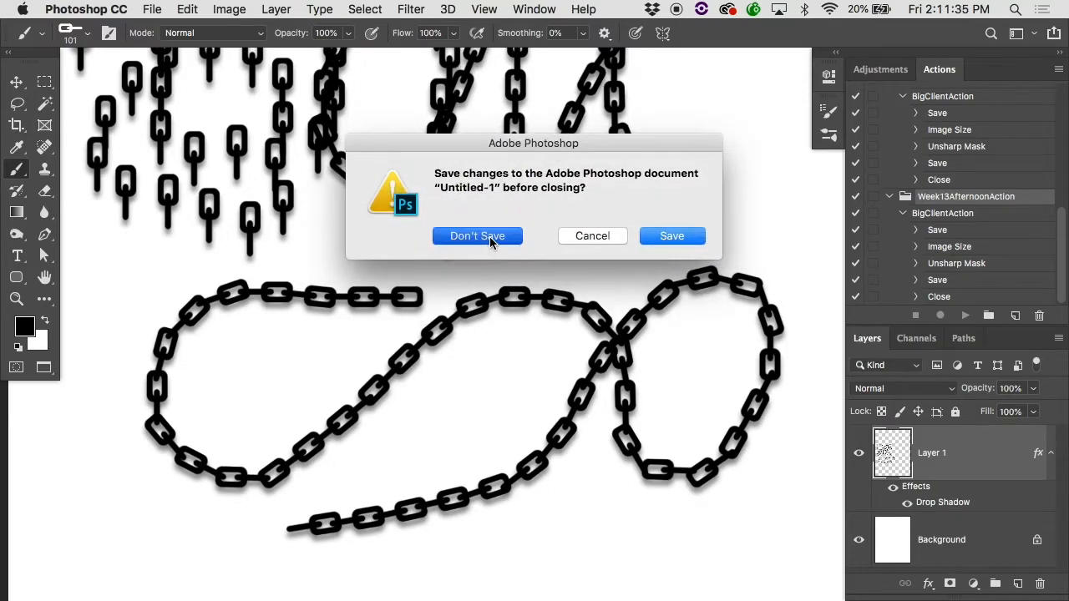
pyautogui.click(476, 117)
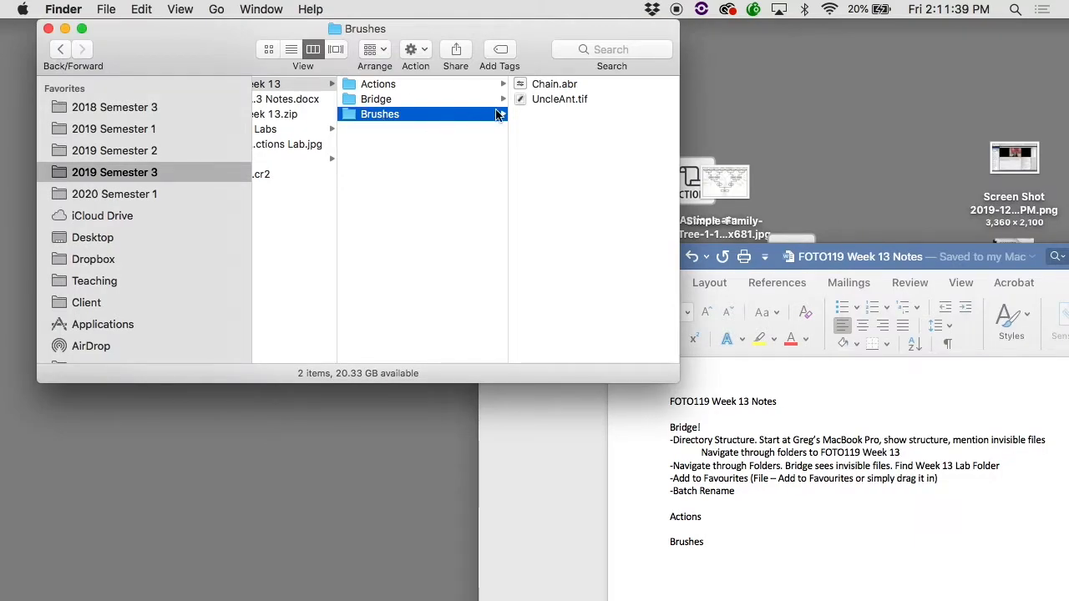
pyautogui.click(553, 99)
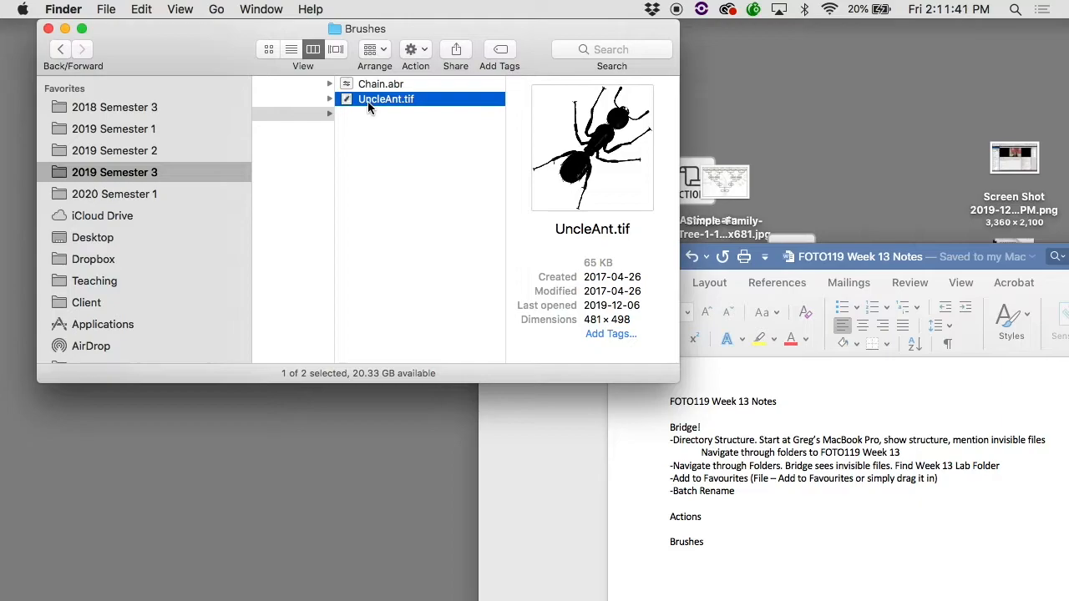
pyautogui.doubleClick(344, 101)
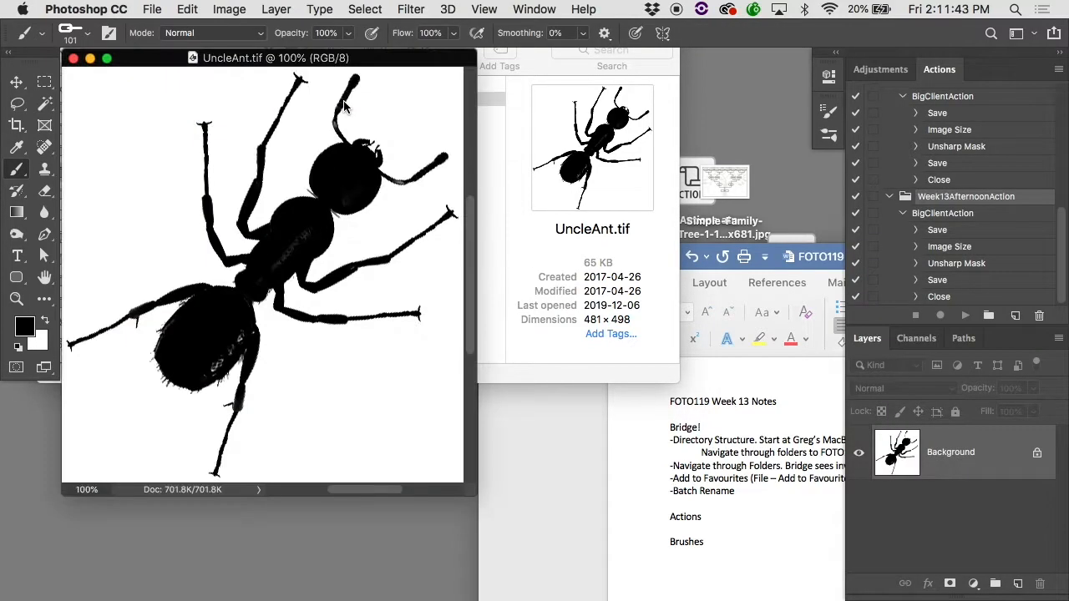
pyautogui.press('f')
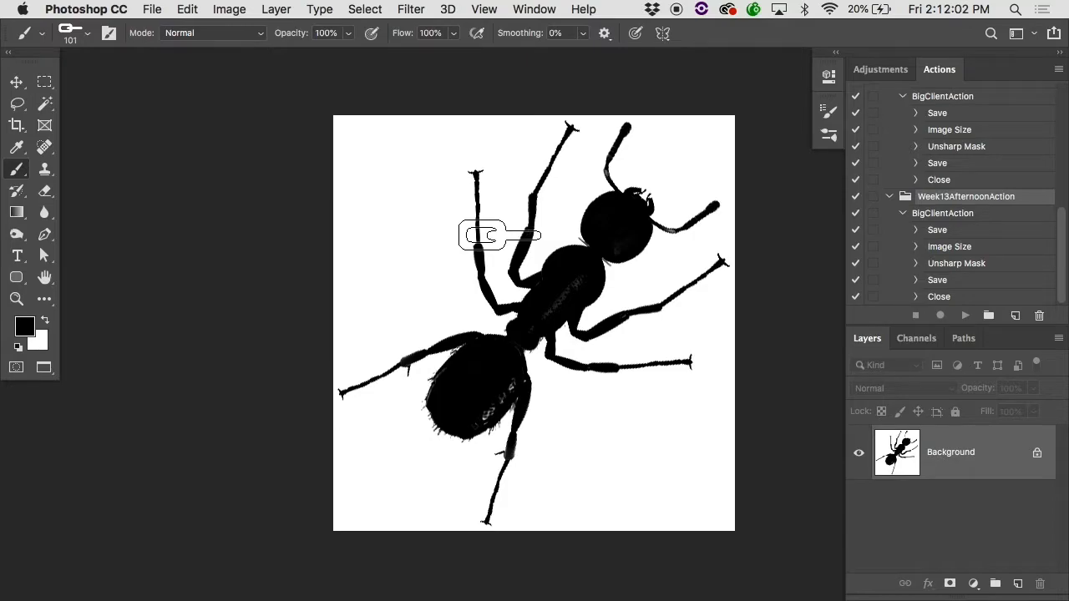
# Step: Select the entire canvas of the ant image
pyautogui.press('m')
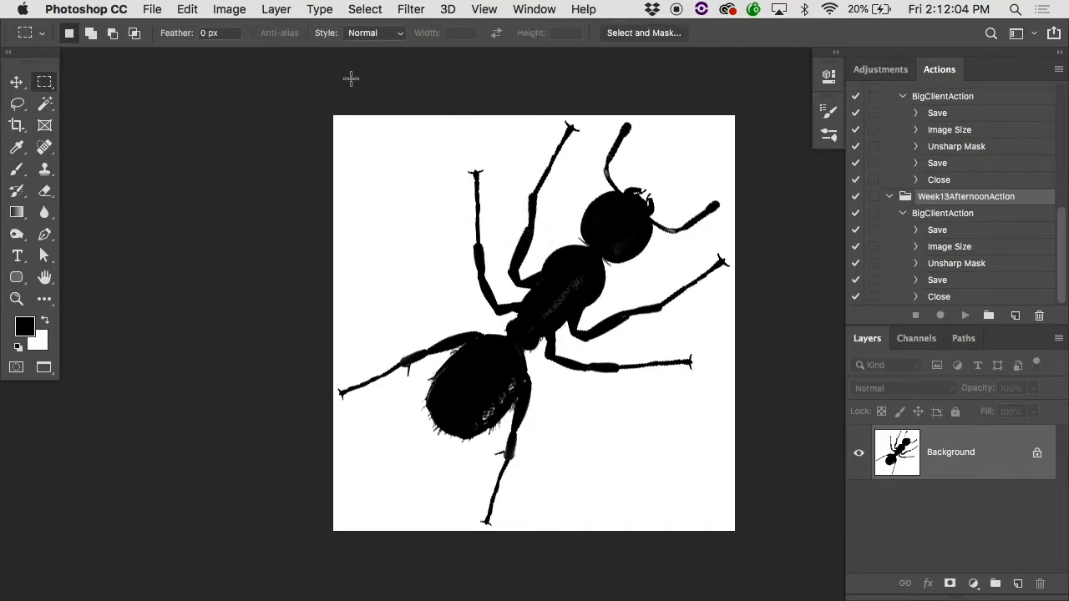
pyautogui.moveTo(656, 441); pyautogui.dragTo(787, 567)
pyautogui.click(365, 9)
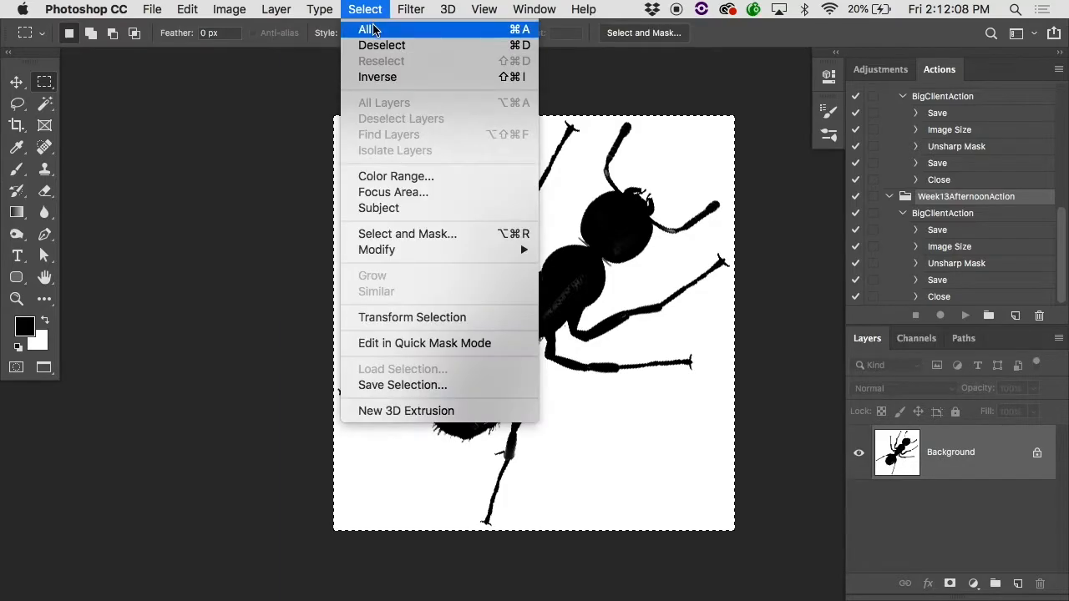
pyautogui.click(373, 29)
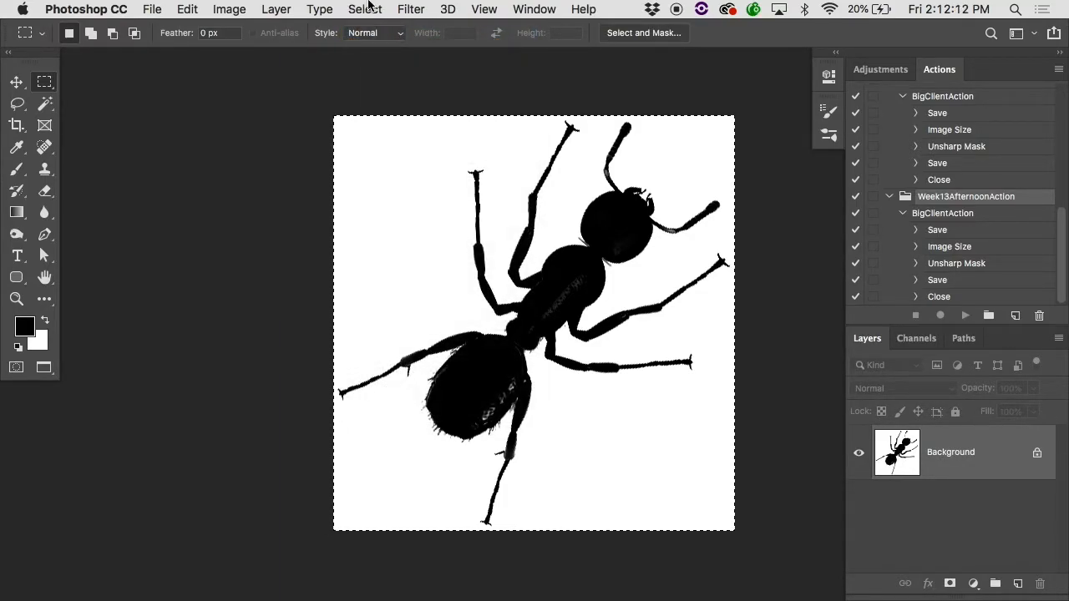
pyautogui.click(370, 8)
pyautogui.click(370, 37)
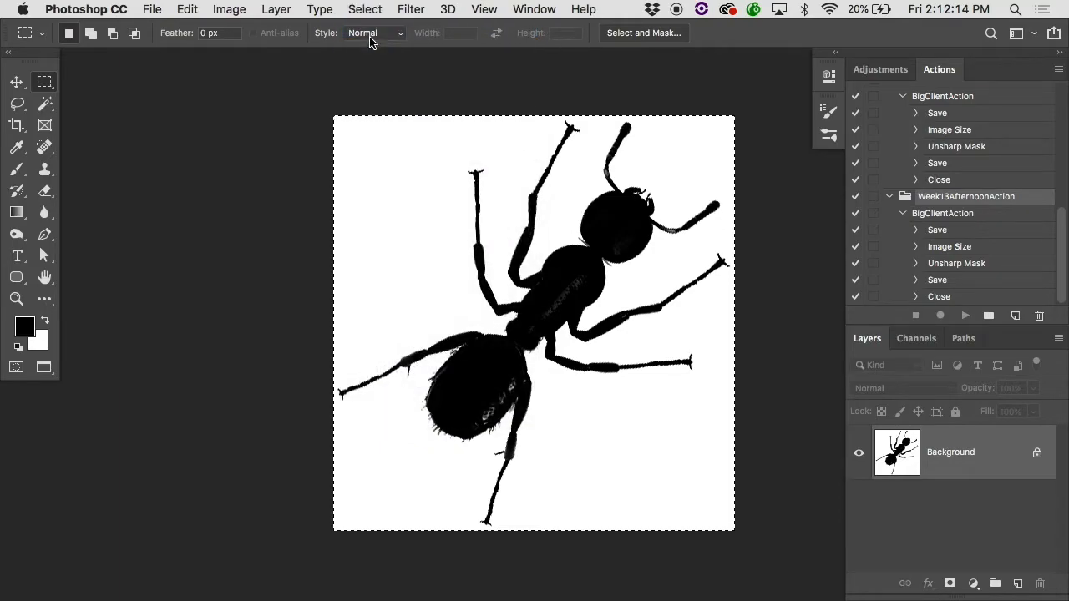
# Step: Define the selected ant image as a brush preset named Ant
pyautogui.click(188, 9)
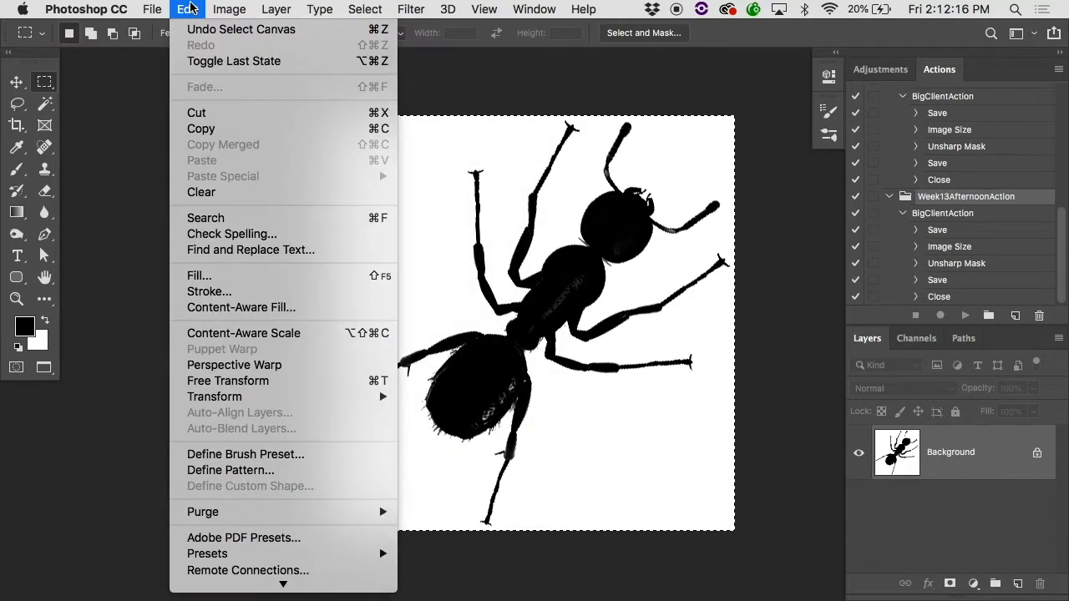
pyautogui.click(225, 458)
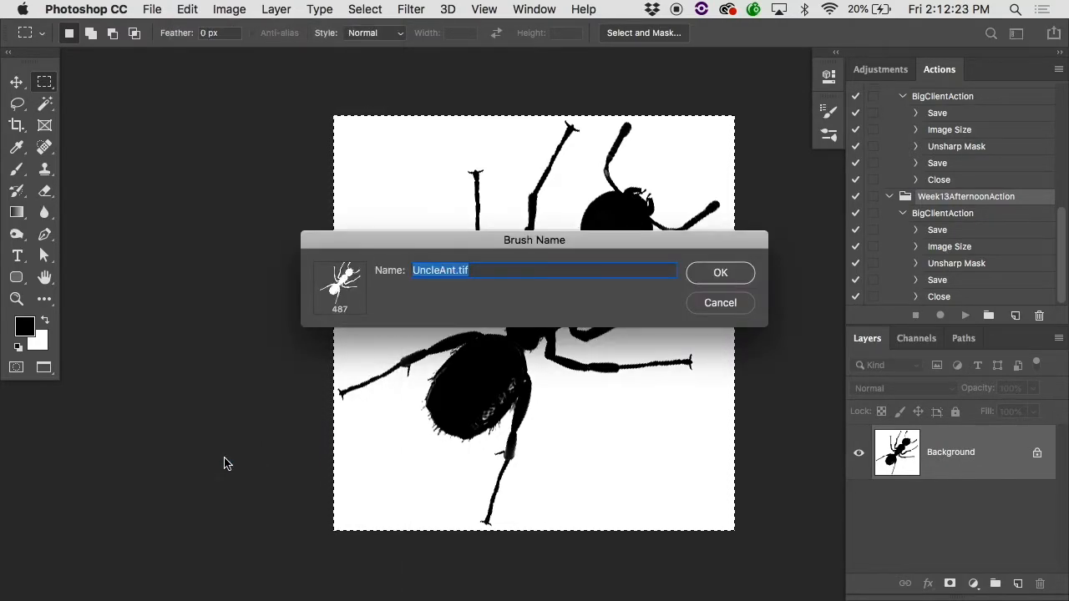
pyautogui.write('Ant')
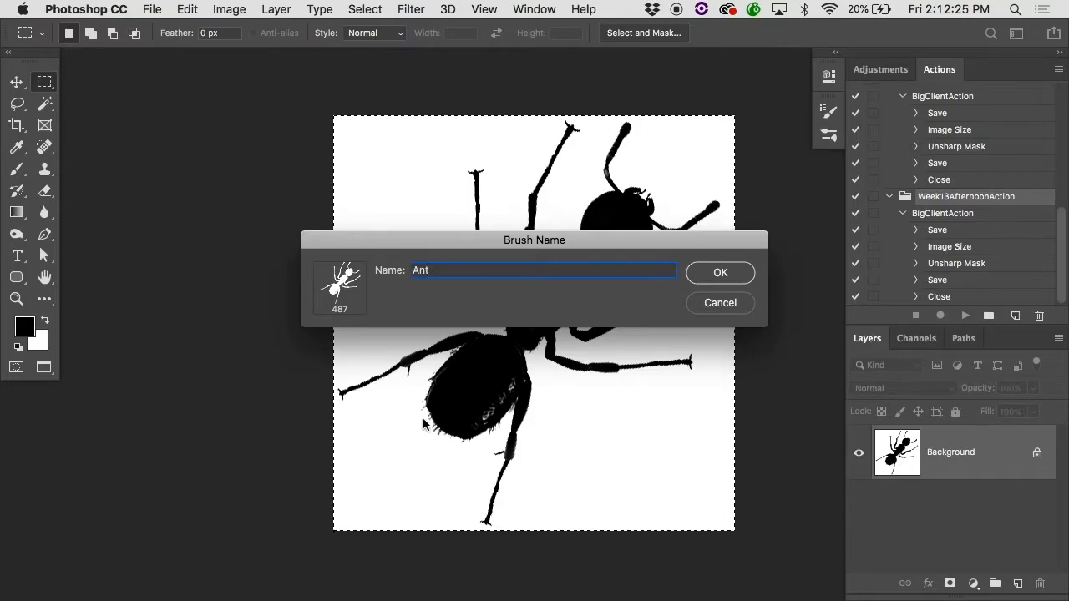
pyautogui.click(722, 273)
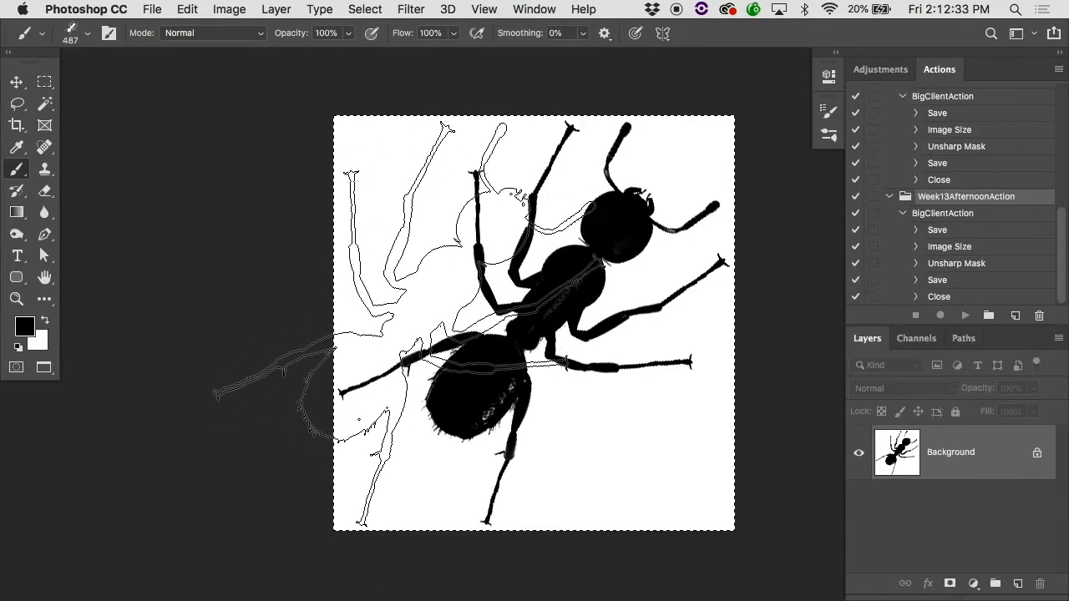
# Step: Create a new blank document with the default preset, and stamp one black ant at 487 px on it
pyautogui.press('super+n')
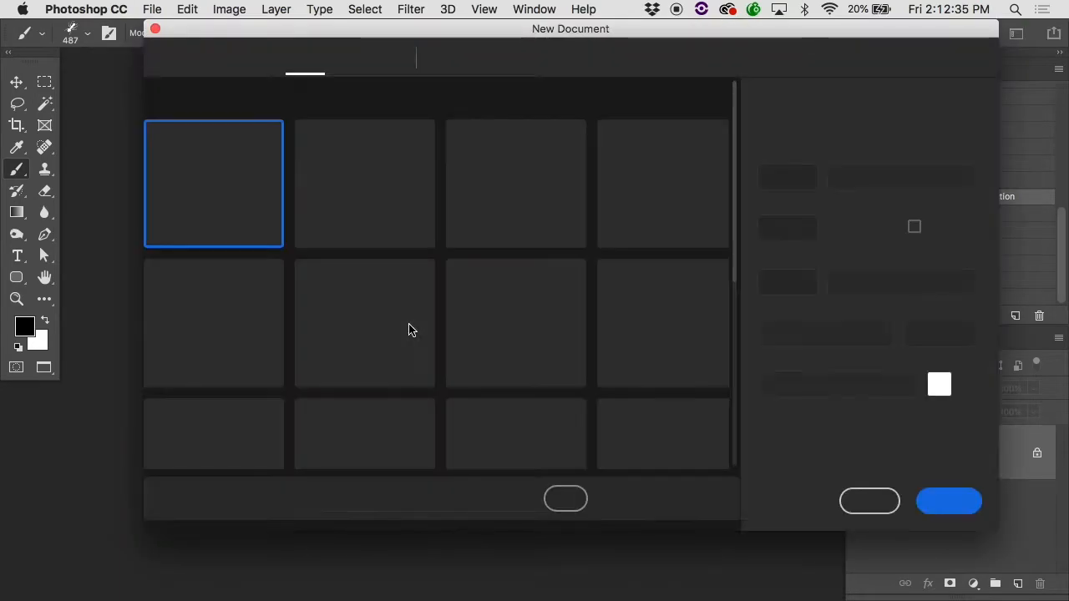
pyautogui.click(956, 502)
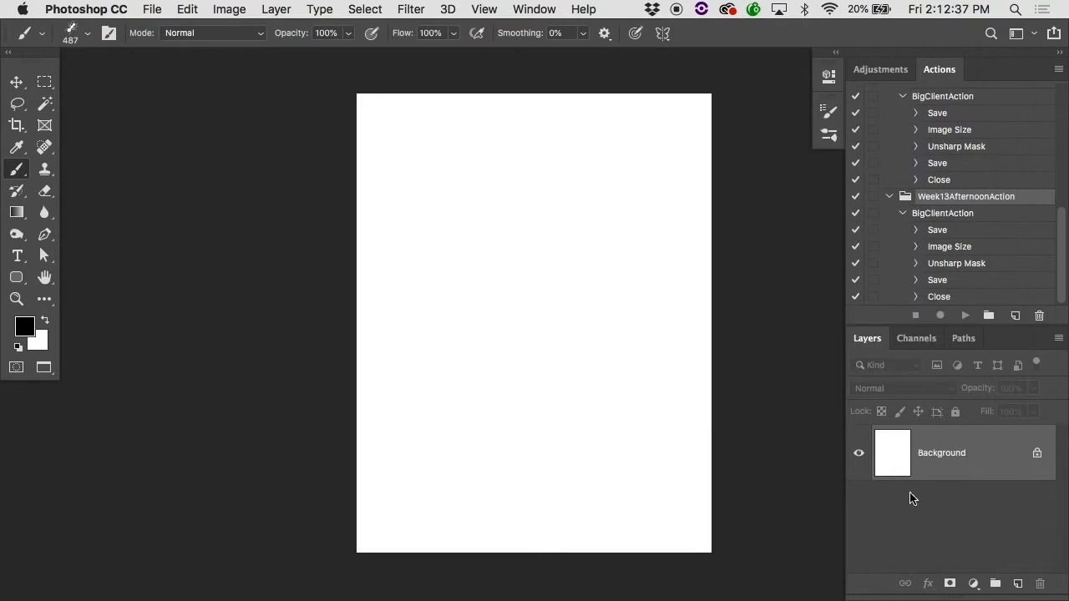
pyautogui.click(483, 267)
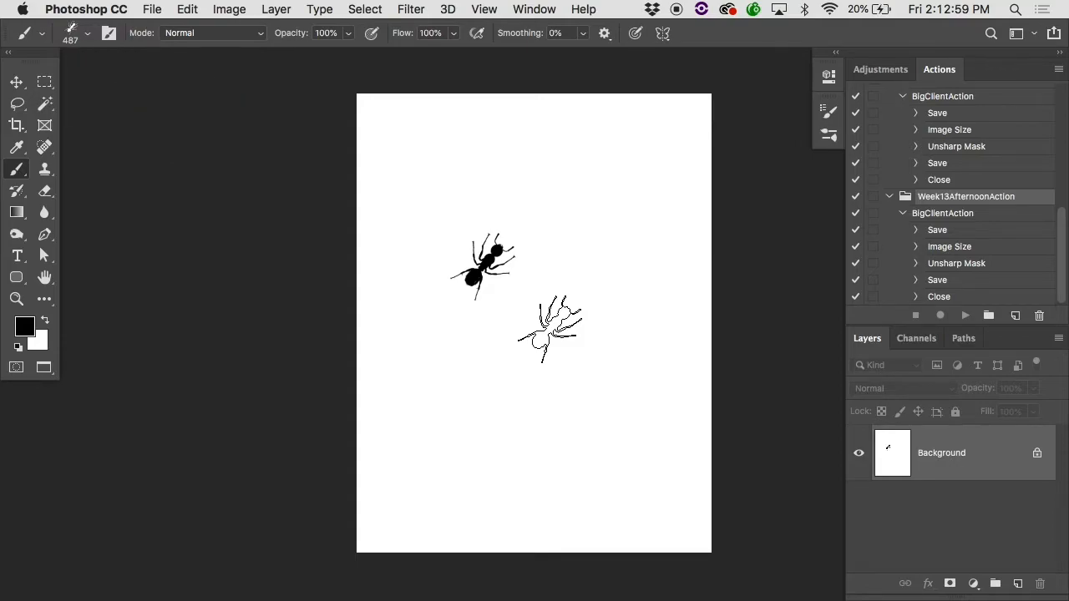
# Step: Reduce the ant brush to 125 px, and stamp a small ant beside the first one
pyautogui.press('[')
pyautogui.press('[')
pyautogui.press('[')
pyautogui.press('[')
pyautogui.press('[')
pyautogui.press('[')
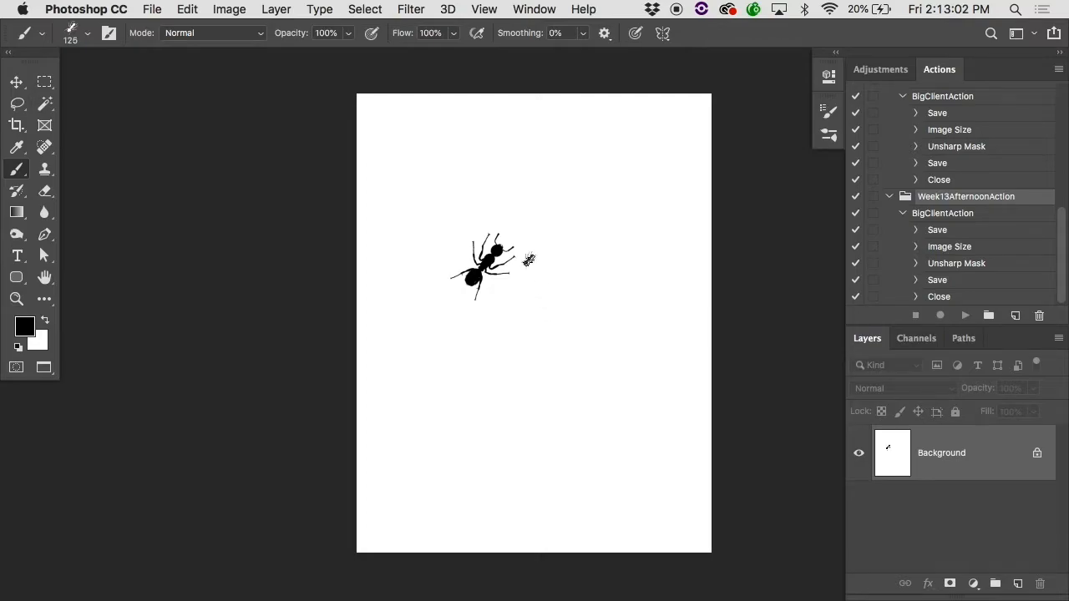
pyautogui.click(528, 259)
pyautogui.keyDown('super'); pyautogui.click(530, 277); pyautogui.keyUp('super')
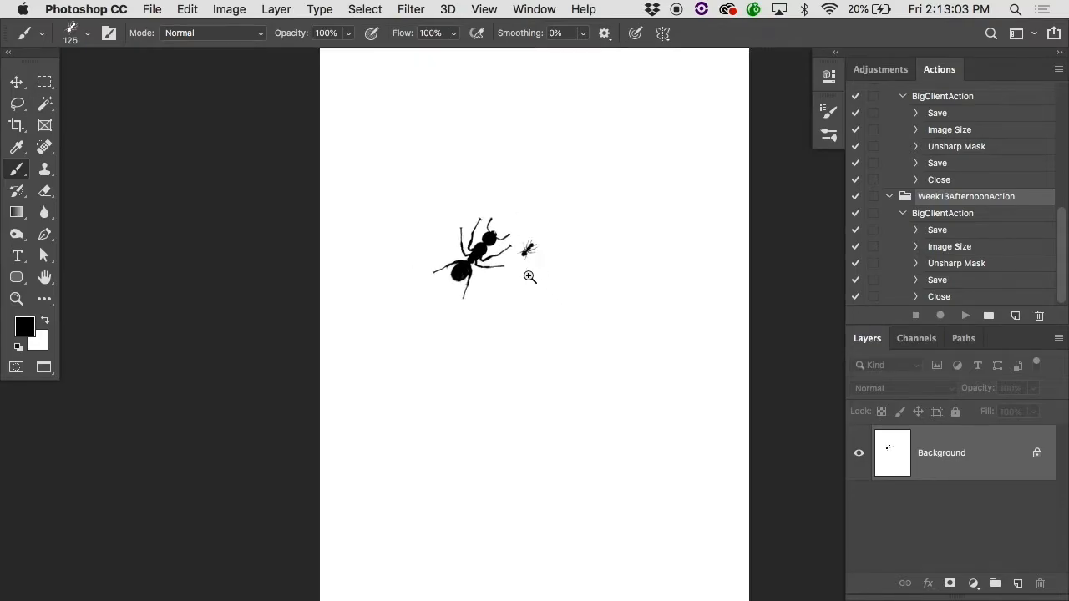
pyautogui.keyDown('super'); pyautogui.click(530, 277); pyautogui.keyUp('super')
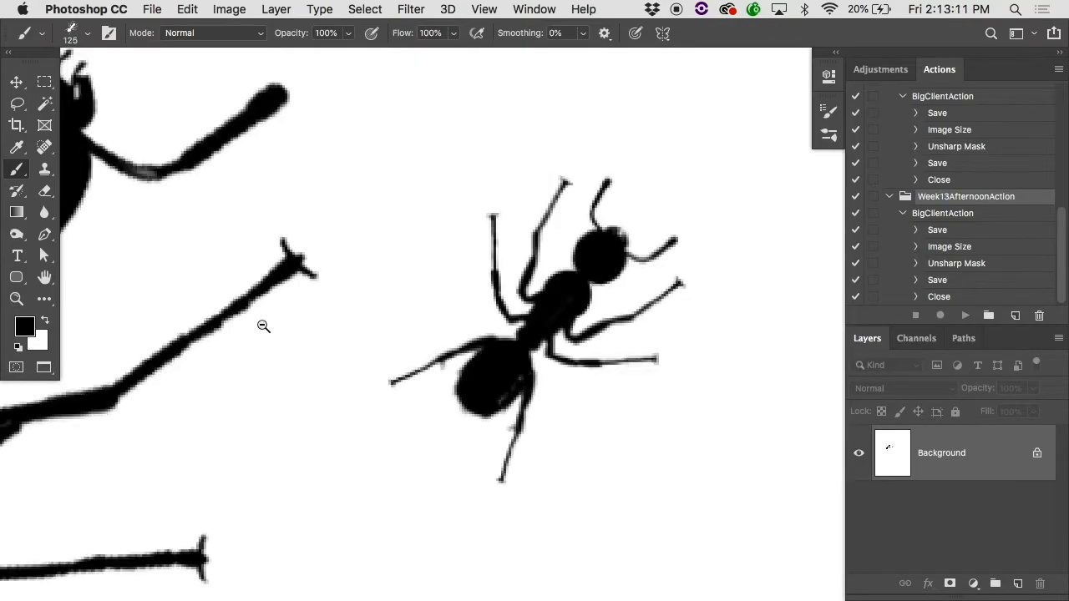
pyautogui.keyDown('alt'); pyautogui.click(264, 326); pyautogui.keyUp('alt')
pyautogui.keyDown('alt'); pyautogui.click(264, 326); pyautogui.keyUp('alt')
# Step: Enlarge the ant brush to 2500 px, stamp a giant ant over the page, and inspect its edges up close
pyautogui.press(']')
pyautogui.press(']')
pyautogui.press(']')
pyautogui.press(']')
pyautogui.press(']')
pyautogui.press(']')
pyautogui.press(']')
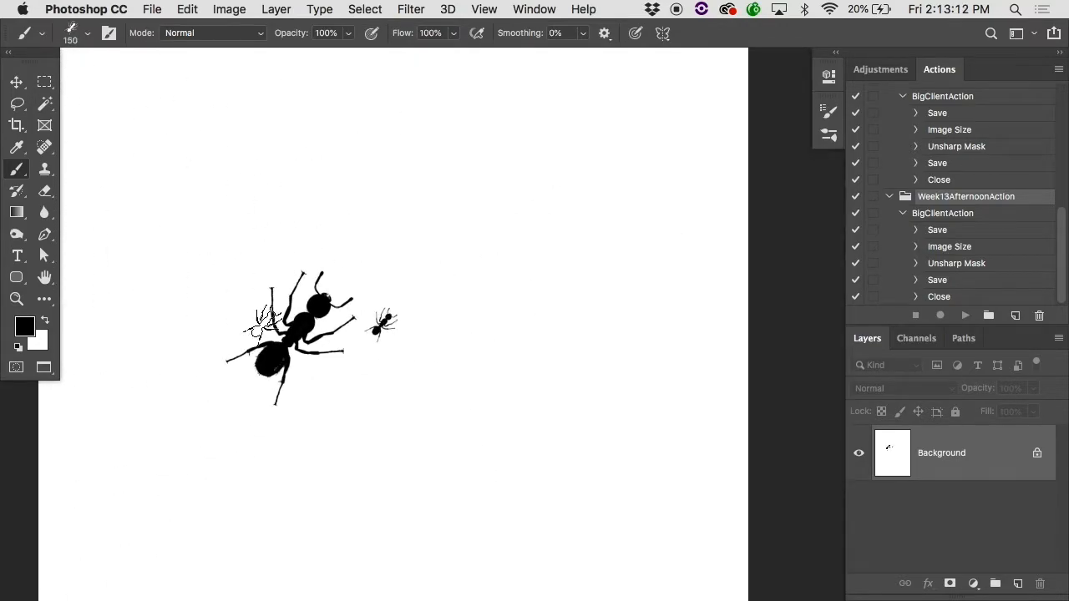
pyautogui.press(']')
pyautogui.press(']')
pyautogui.press(']')
pyautogui.press(']')
pyautogui.press(']')
pyautogui.press(']')
pyautogui.press(']')
pyautogui.press(']')
pyautogui.press(']')
pyautogui.press(']')
pyautogui.press(']')
pyautogui.press(']')
pyautogui.press(']')
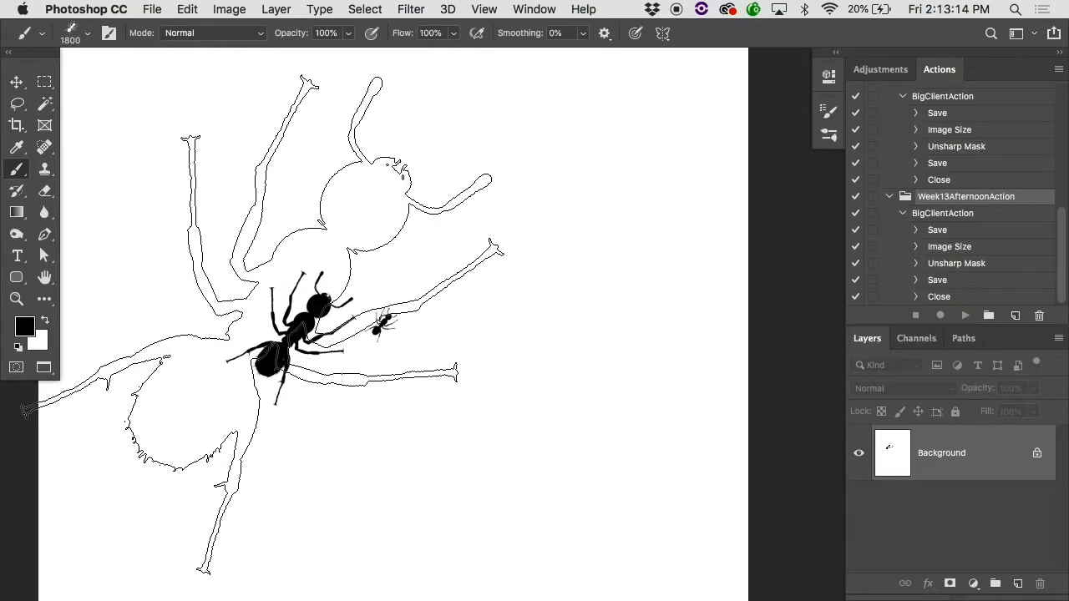
pyautogui.press(']')
pyautogui.press(']')
pyautogui.press(']')
pyautogui.press(']')
pyautogui.press(']')
pyautogui.press(']')
pyautogui.press(']')
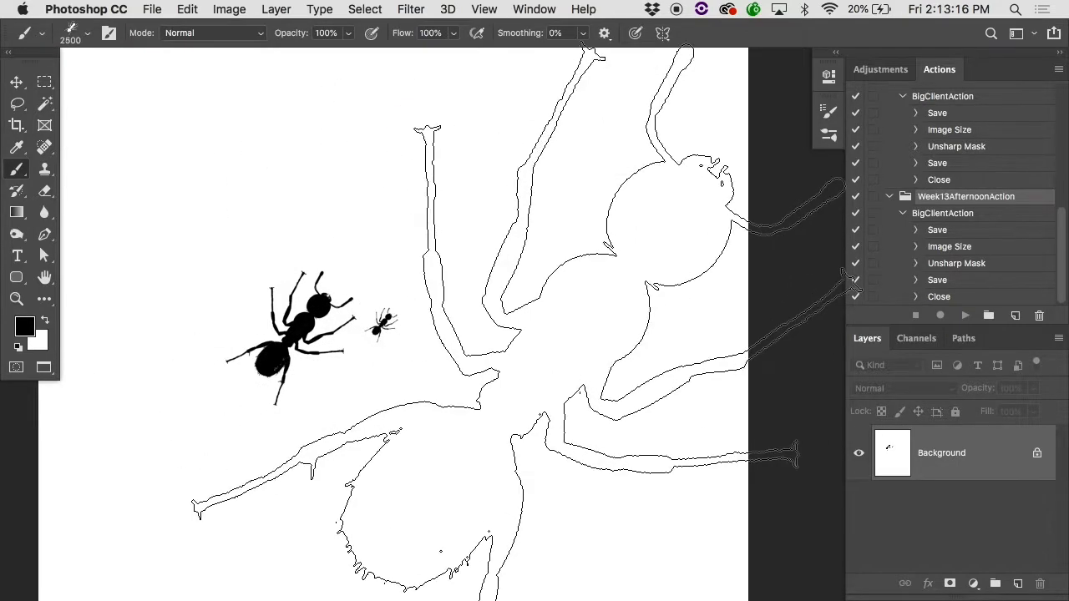
pyautogui.click(527, 391)
pyautogui.keyDown('super'); pyautogui.click(426, 500); pyautogui.keyUp('super')
pyautogui.keyDown('super'); pyautogui.click(422, 497); pyautogui.keyUp('super')
pyautogui.keyDown('super'); pyautogui.click(476, 425); pyautogui.keyUp('super')
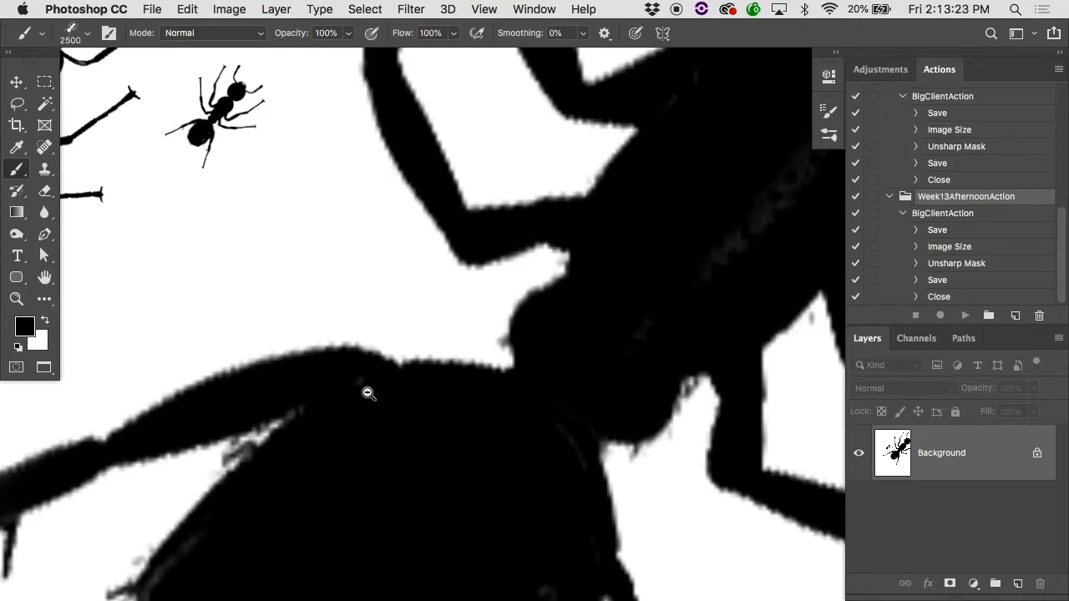
# Step: Undo all three stamped ants, and reduce the ant brush size to 700 px
pyautogui.press('super+0')
pyautogui.press('[')
pyautogui.press('[')
pyautogui.press('[')
pyautogui.press('[')
pyautogui.press('[')
pyautogui.press('[')
pyautogui.press('[')
pyautogui.press('[')
pyautogui.press('[')
pyautogui.press('[')
pyautogui.press('[')
pyautogui.press('[')
pyautogui.press('[')
pyautogui.press('[')
pyautogui.press('[')
pyautogui.press('[')
pyautogui.press('[')
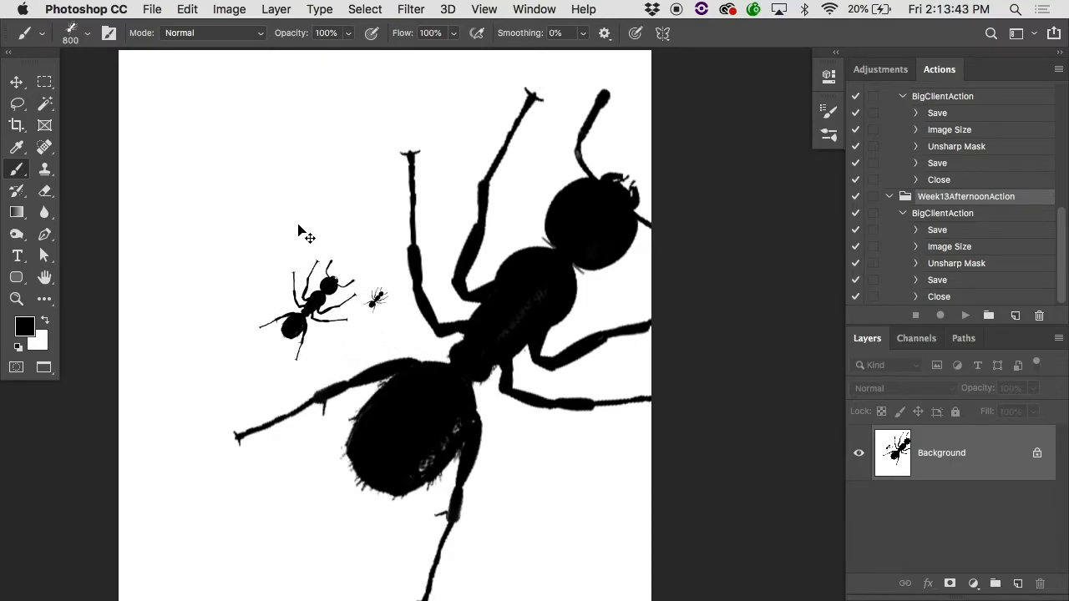
pyautogui.press('super+z')
pyautogui.press('super+z')
pyautogui.press('super+z')
pyautogui.press('[')
pyautogui.press('[')
pyautogui.press('[')
pyautogui.press('[')
pyautogui.press('[')
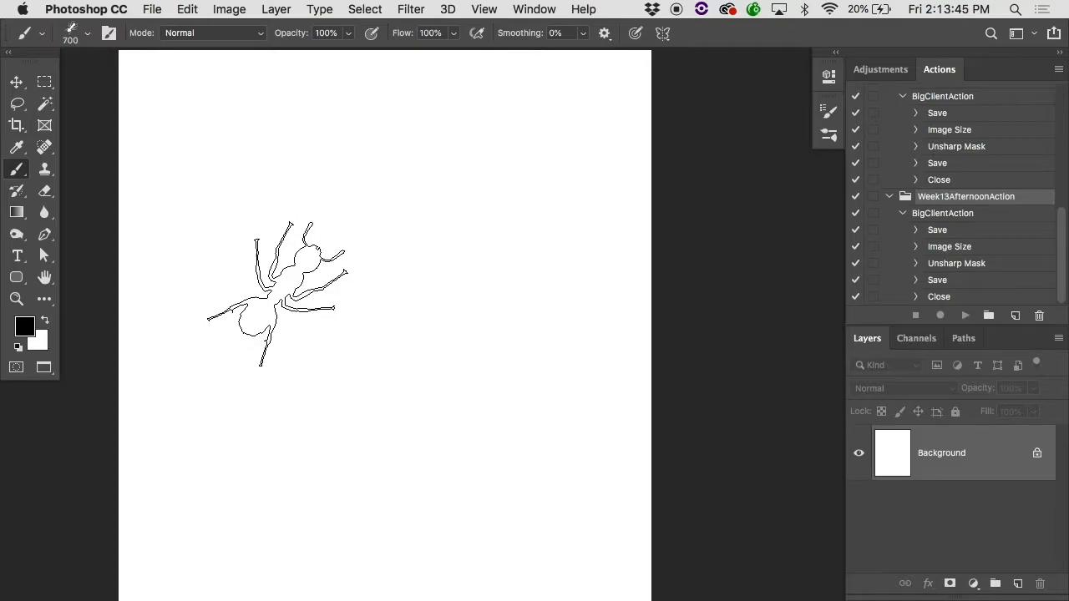
# Step: Reduce the ant brush to 250 px, and try a diagonal test stroke across the page before undoing it
pyautogui.press('[')
pyautogui.moveTo(222, 388)
pyautogui.mouseDown()
pyautogui.moveTo(389, 178)
pyautogui.moveTo(428, 146)
pyautogui.mouseUp()
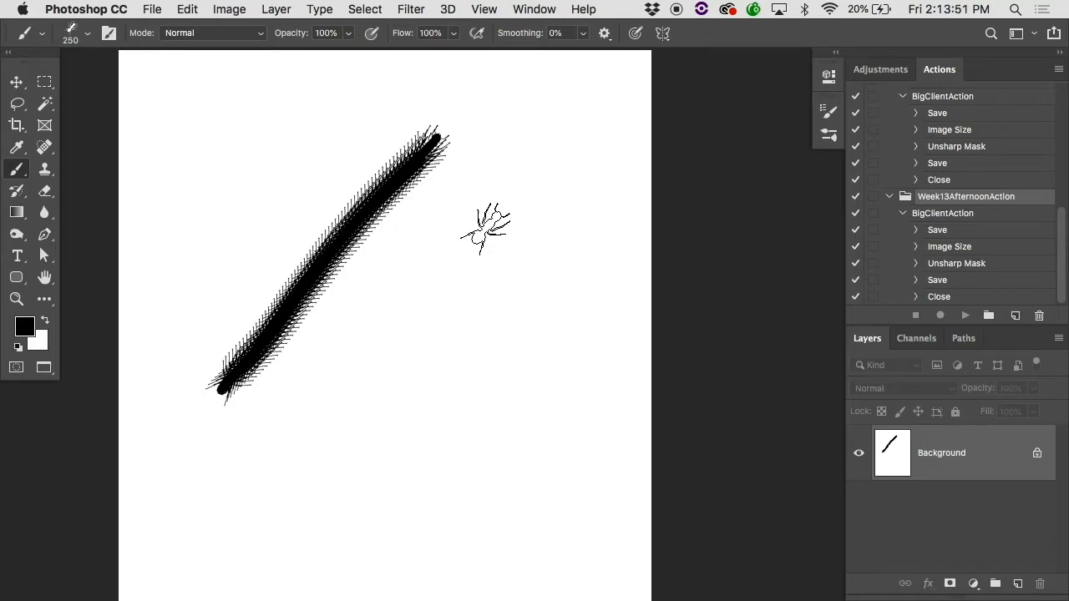
pyautogui.press('super+z')
# Step: Increase the ant brush's tip spacing to 100% in the brush settings
pyautogui.click(823, 115)
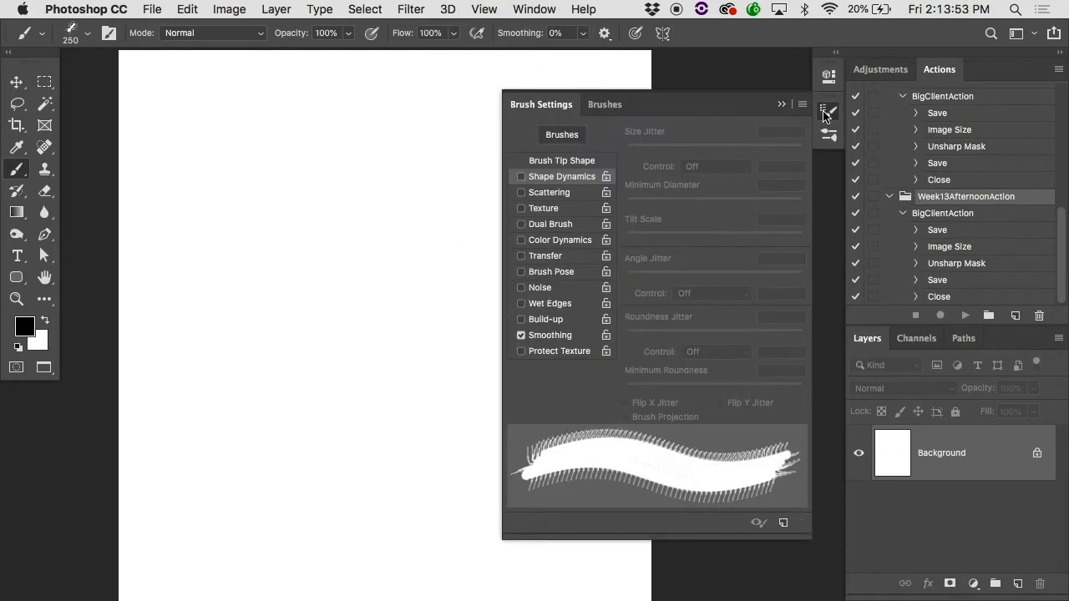
pyautogui.click(547, 9)
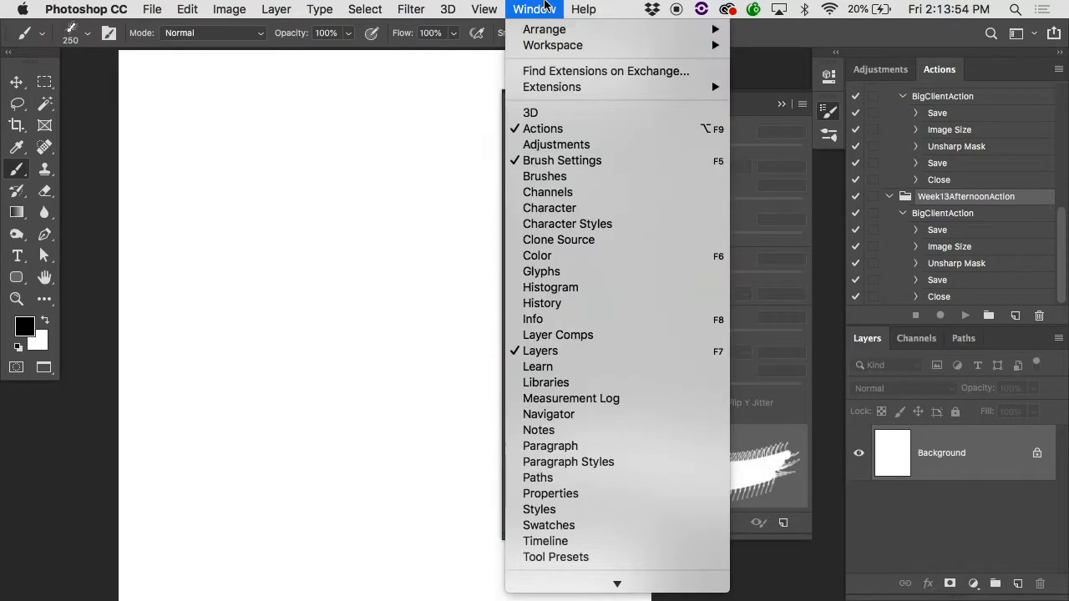
pyautogui.click(548, 160)
pyautogui.click(828, 111)
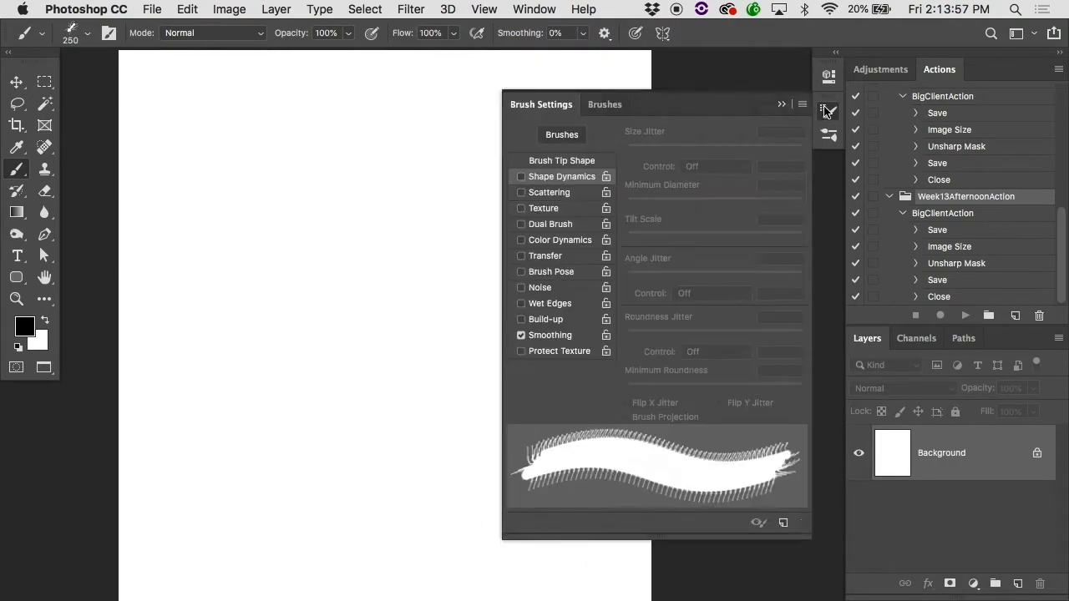
pyautogui.click(568, 161)
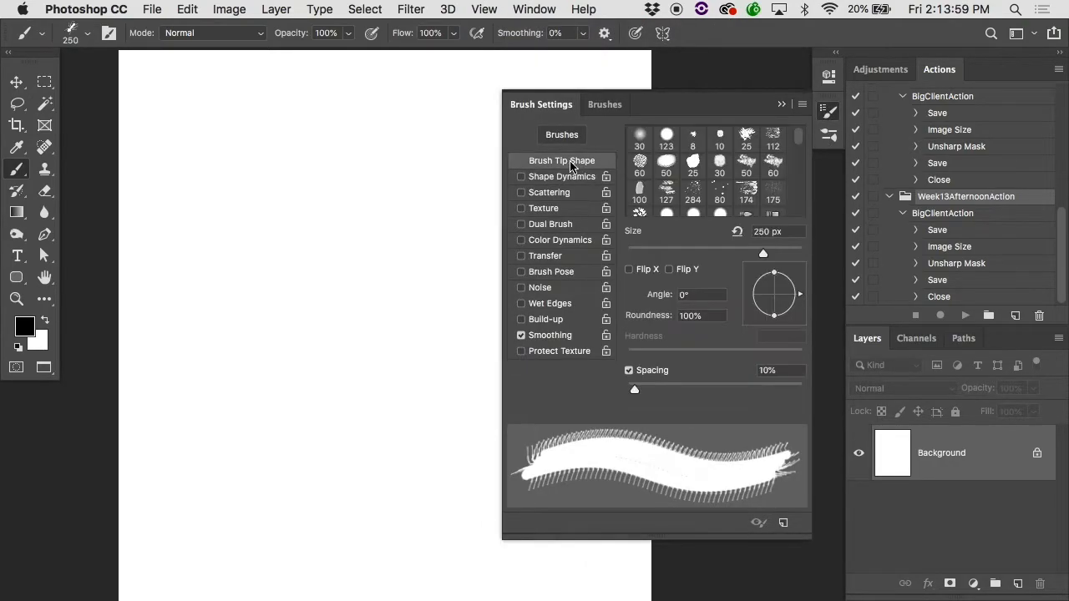
pyautogui.moveTo(636, 389); pyautogui.dragTo(713, 382)
# Step: Paint two diagonal ant lines and a long winding trail to test the spacing, and undo them all
pyautogui.moveTo(209, 541); pyautogui.dragTo(596, 108)
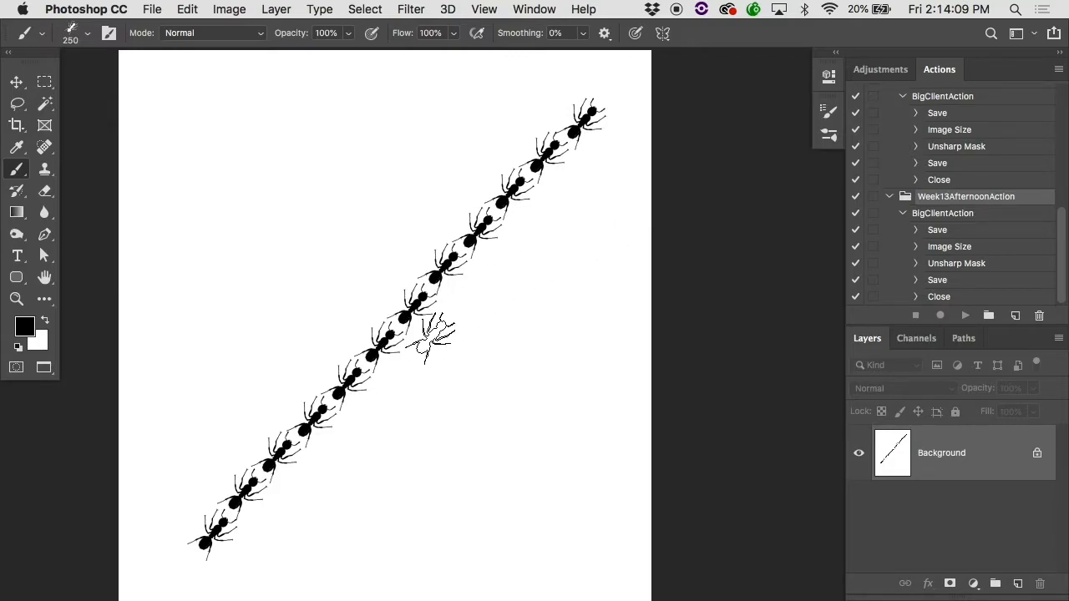
pyautogui.moveTo(186, 432); pyautogui.dragTo(399, 117)
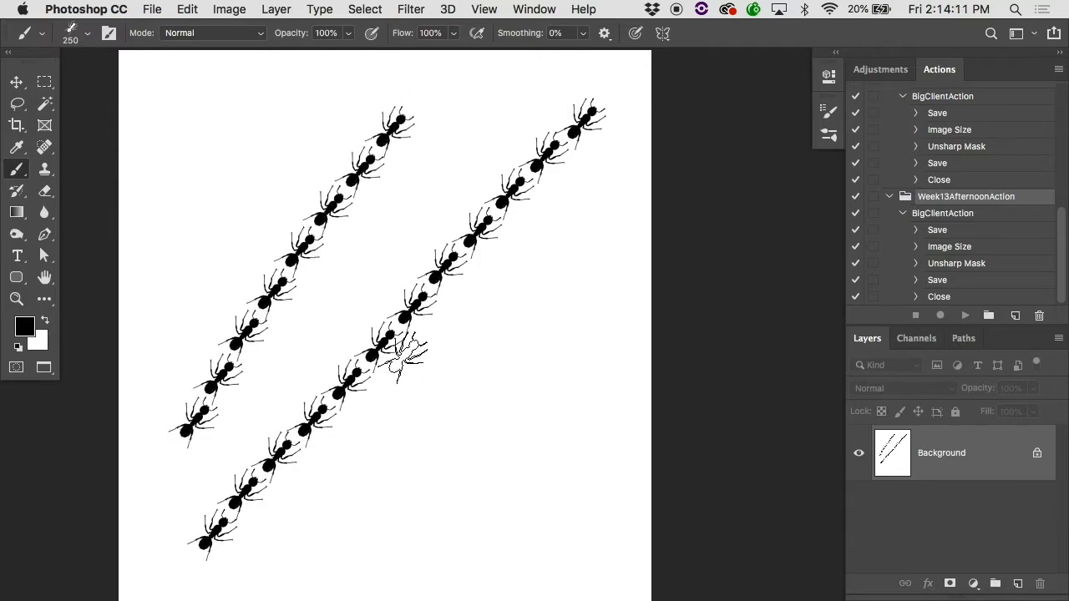
pyautogui.press('super+z')
pyautogui.moveTo(181, 129)
pyautogui.mouseDown()
pyautogui.moveTo(596, 474)
pyautogui.moveTo(553, 559)
pyautogui.moveTo(235, 492)
pyautogui.moveTo(549, 290)
pyautogui.moveTo(389, 182)
pyautogui.mouseUp()
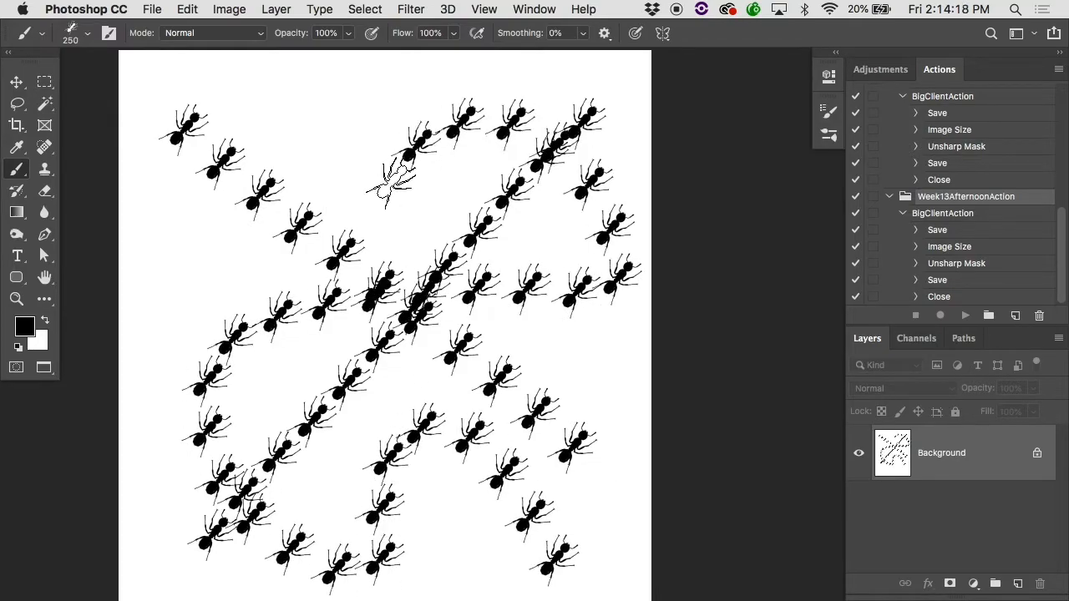
pyautogui.press('super+z')
pyautogui.press('super+z')
# Step: Rotate the ant tip to face more upward, paint two downward test trails, and undo both
pyautogui.click(827, 113)
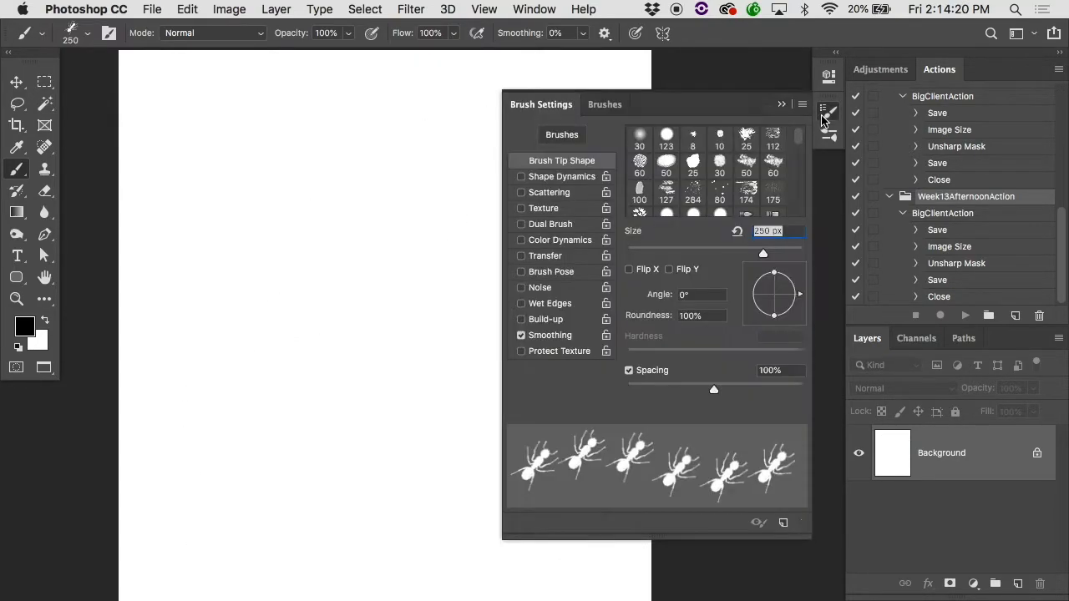
pyautogui.moveTo(796, 296)
pyautogui.mouseDown()
pyautogui.moveTo(778, 314)
pyautogui.moveTo(755, 300)
pyautogui.mouseUp()
pyautogui.moveTo(321, 124); pyautogui.dragTo(196, 549)
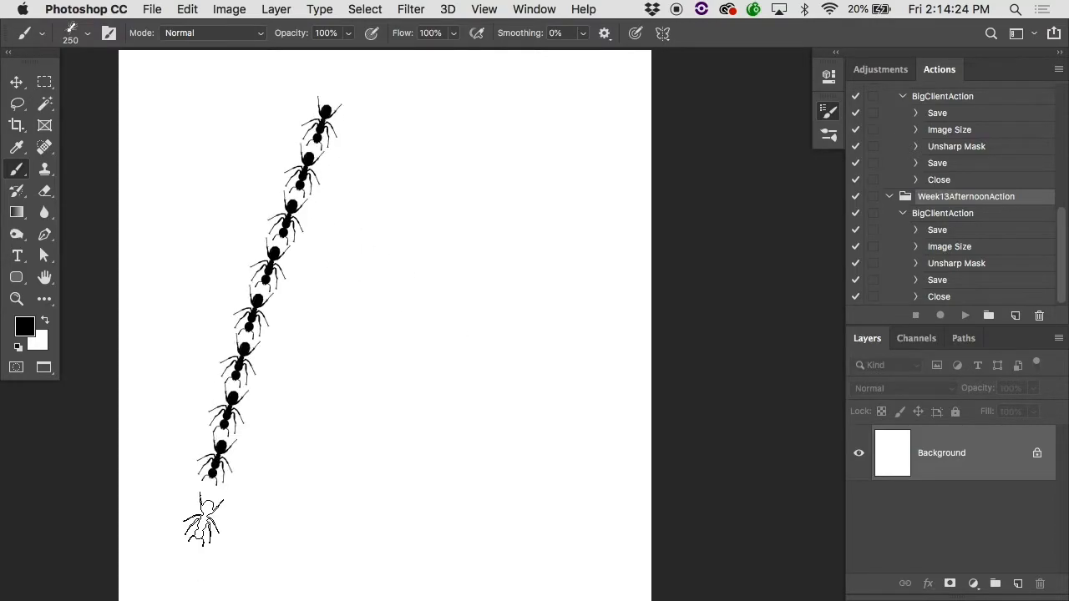
pyautogui.moveTo(587, 132)
pyautogui.mouseDown()
pyautogui.moveTo(398, 131)
pyautogui.moveTo(599, 288)
pyautogui.moveTo(315, 357)
pyautogui.moveTo(505, 401)
pyautogui.mouseUp()
pyautogui.press('super+z')
pyautogui.press('super+z')
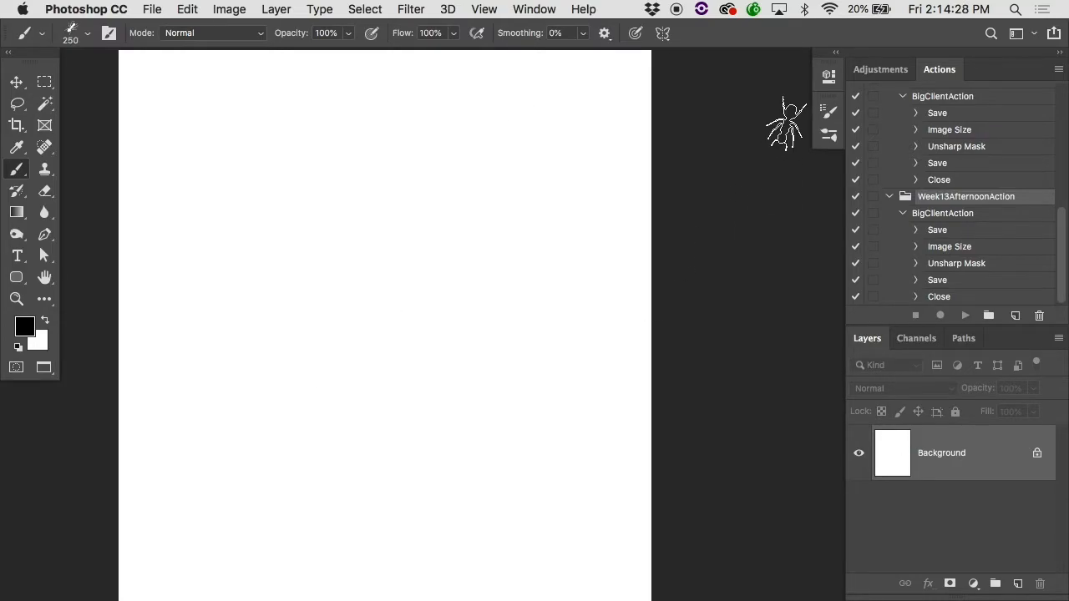
# Step: Set the ant tip's angle to -47° and its angle jitter control to Direction, testing with a winding trail that is undone
pyautogui.click(827, 111)
pyautogui.moveTo(749, 311)
pyautogui.mouseDown()
pyautogui.moveTo(762, 324)
pyautogui.moveTo(791, 316)
pyautogui.mouseUp()
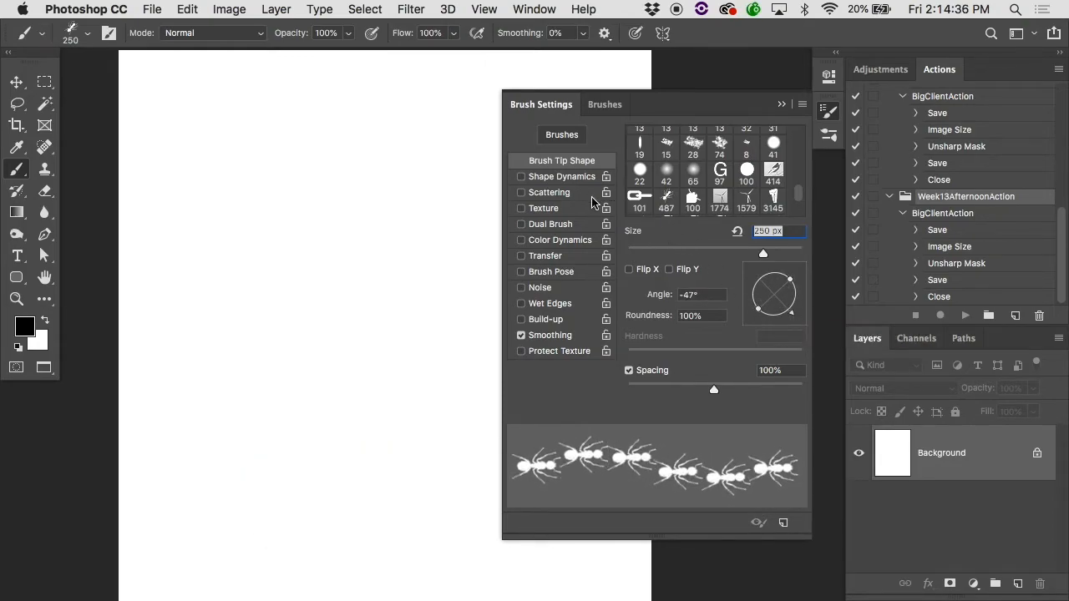
pyautogui.click(561, 177)
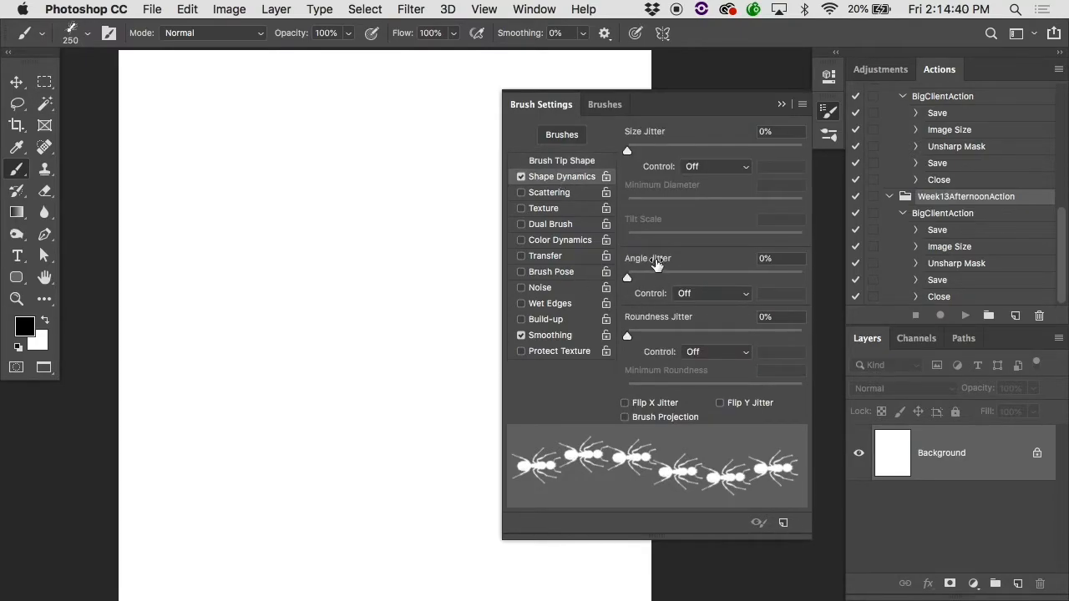
pyautogui.click(708, 294)
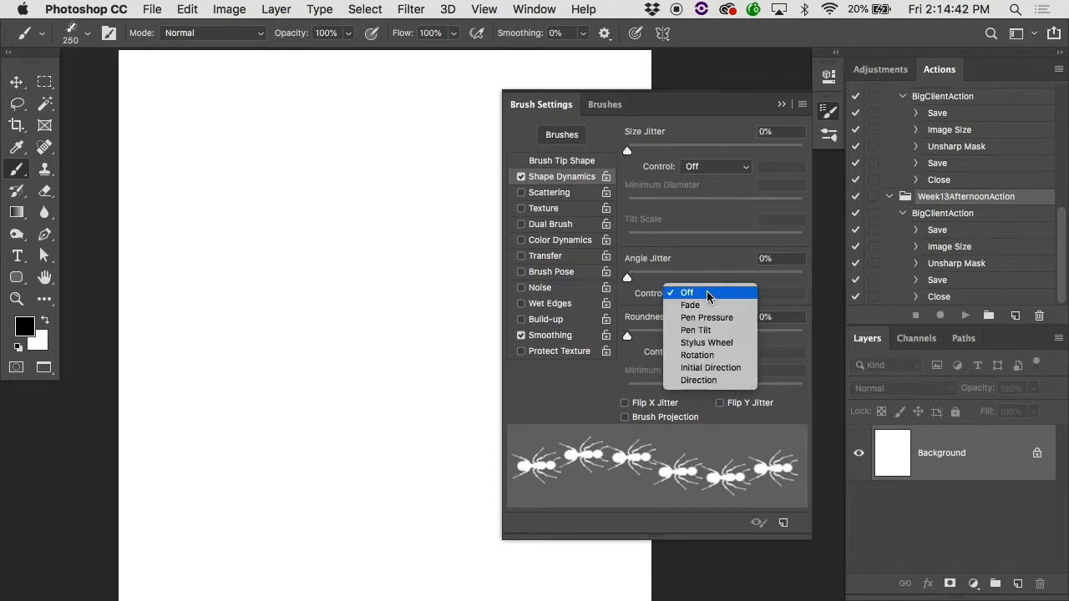
pyautogui.click(717, 380)
pyautogui.moveTo(138, 156)
pyautogui.mouseDown()
pyautogui.moveTo(250, 105)
pyautogui.moveTo(323, 106)
pyautogui.moveTo(369, 205)
pyautogui.moveTo(343, 384)
pyautogui.moveTo(420, 344)
pyautogui.moveTo(510, 196)
pyautogui.moveTo(590, 161)
pyautogui.moveTo(646, 280)
pyautogui.moveTo(618, 394)
pyautogui.moveTo(463, 511)
pyautogui.moveTo(361, 501)
pyautogui.moveTo(226, 428)
pyautogui.moveTo(181, 438)
pyautogui.moveTo(220, 534)
pyautogui.moveTo(363, 501)
pyautogui.moveTo(476, 407)
pyautogui.mouseUp()
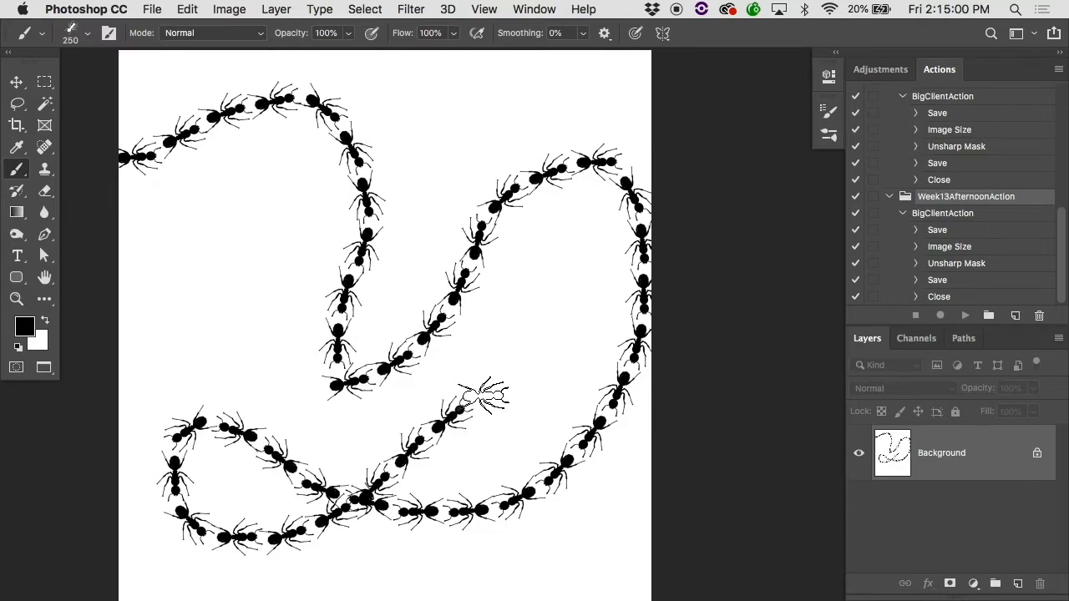
pyautogui.press('super+z')
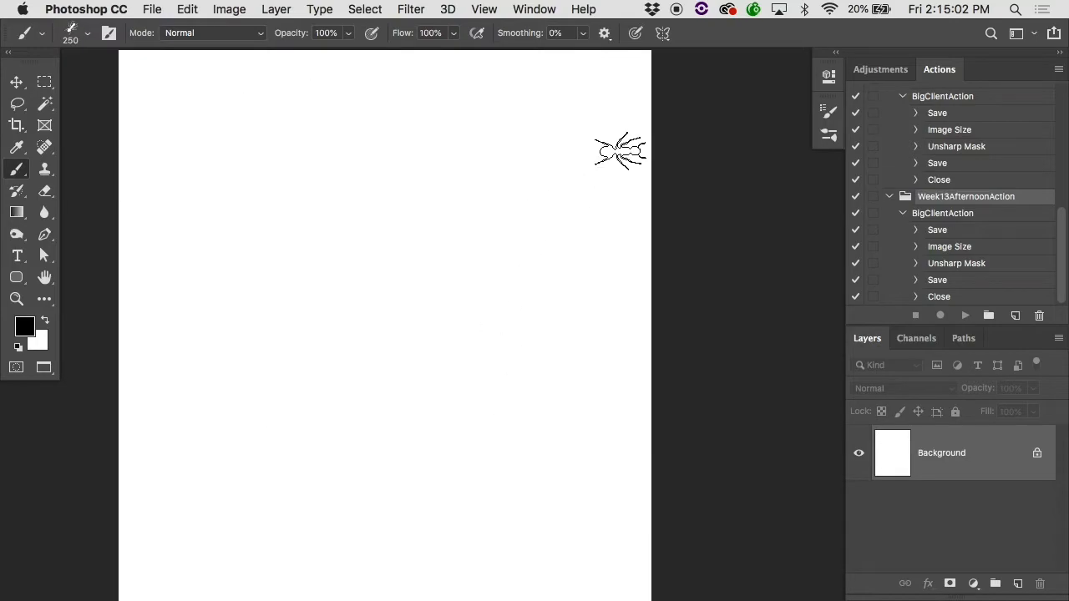
# Step: Increase the ant brush's spacing to 140%, and enable Scattering with the scatter amount at 171%
pyautogui.click(828, 110)
pyautogui.click(572, 163)
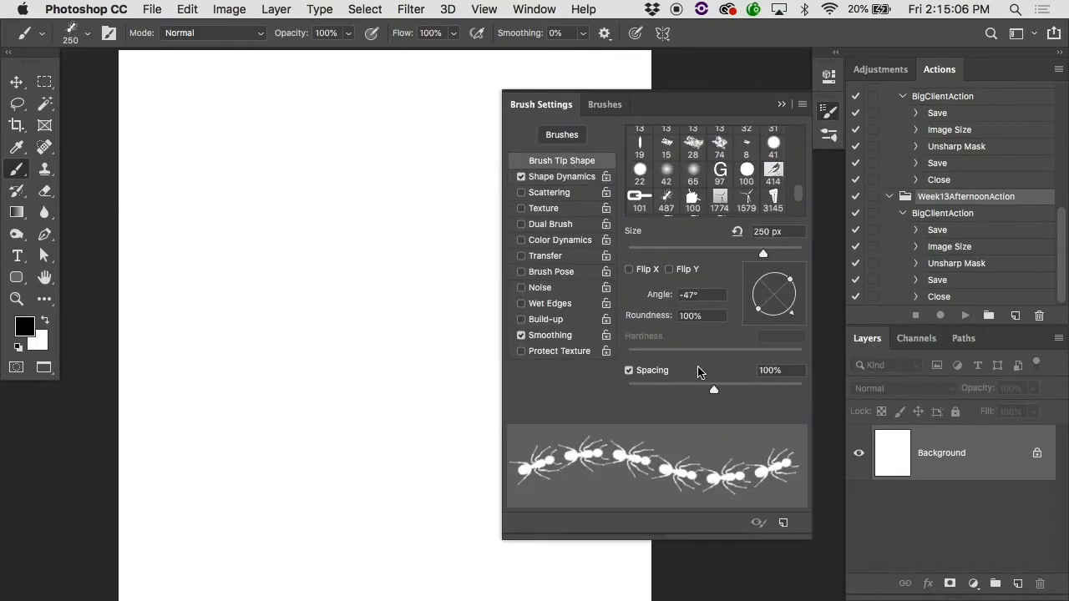
pyautogui.moveTo(712, 390); pyautogui.dragTo(729, 389)
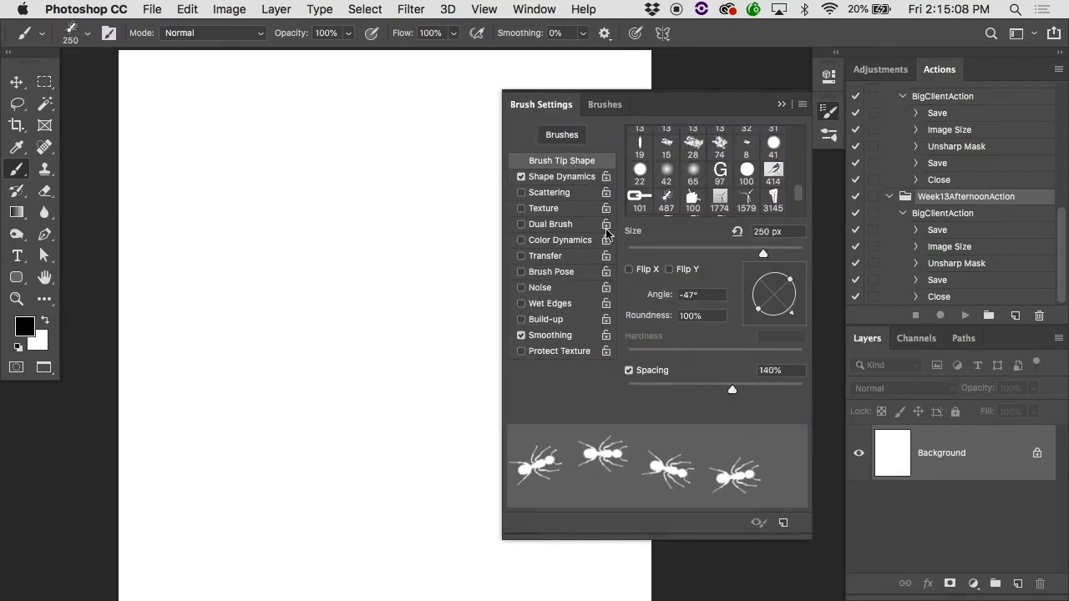
pyautogui.click(570, 182)
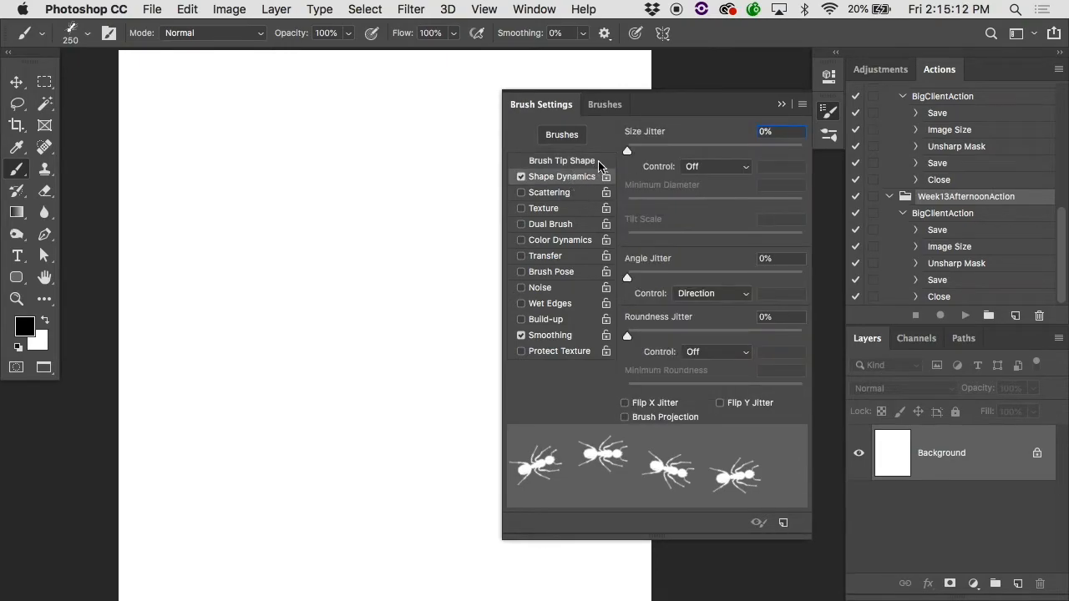
pyautogui.click(573, 193)
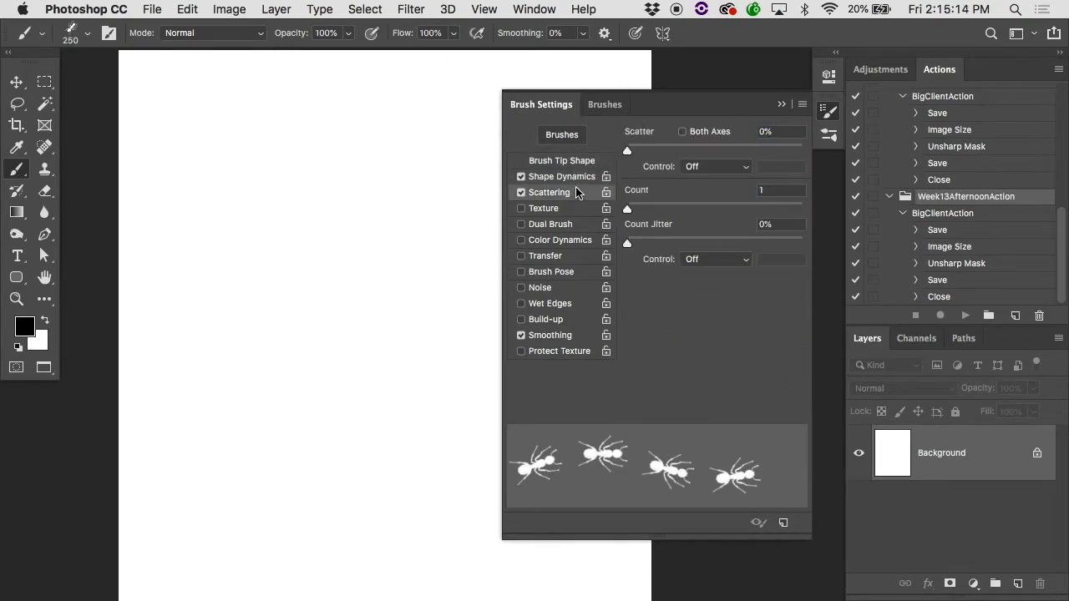
pyautogui.moveTo(631, 153); pyautogui.dragTo(658, 152)
# Step: Reduce the scattered ant brush to 125 px, painting test trails before and after the size change and undoing them
pyautogui.moveTo(275, 359); pyautogui.dragTo(558, 240)
pyautogui.press('super+z')
pyautogui.press('[')
pyautogui.press('[')
pyautogui.press('[')
pyautogui.press('[')
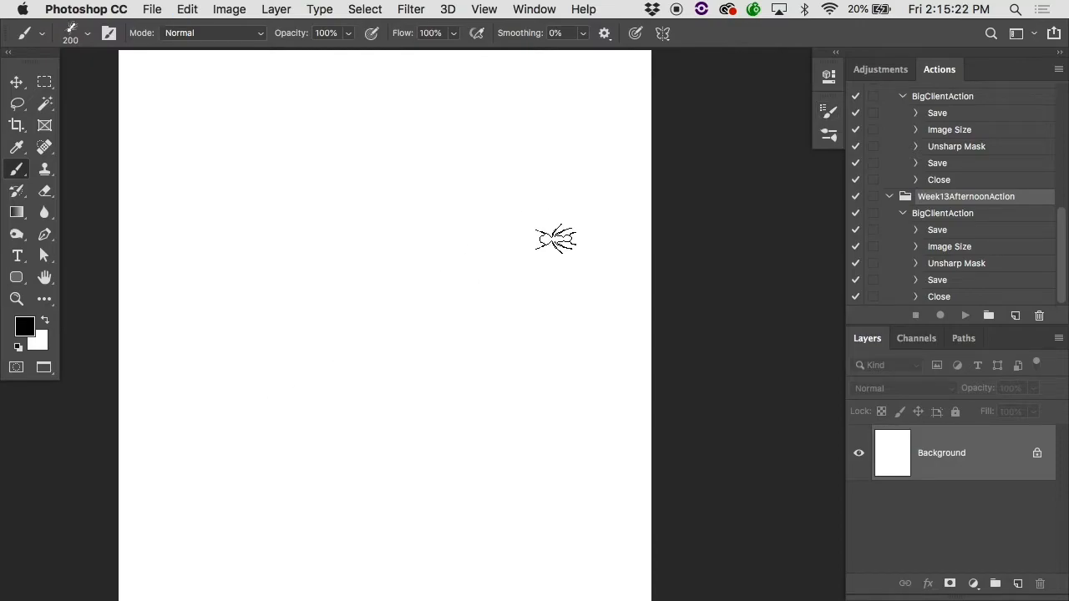
pyautogui.moveTo(183, 265); pyautogui.dragTo(597, 183)
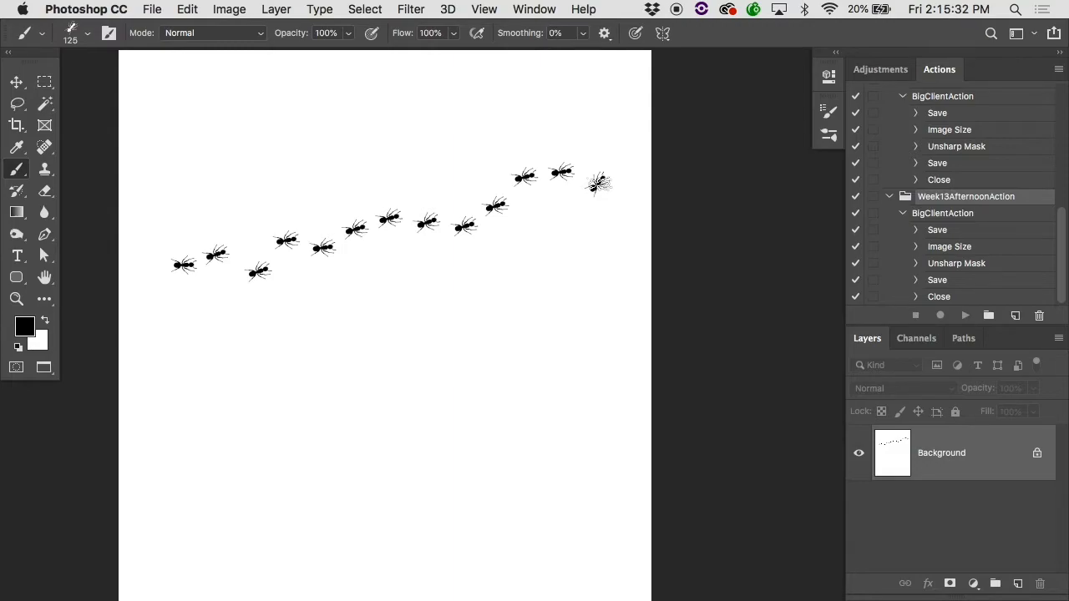
pyautogui.press('super+z')
# Step: Set the ant brush's Size Jitter to 100%, and paint a rising trail of ants in varied sizes
pyautogui.click(828, 110)
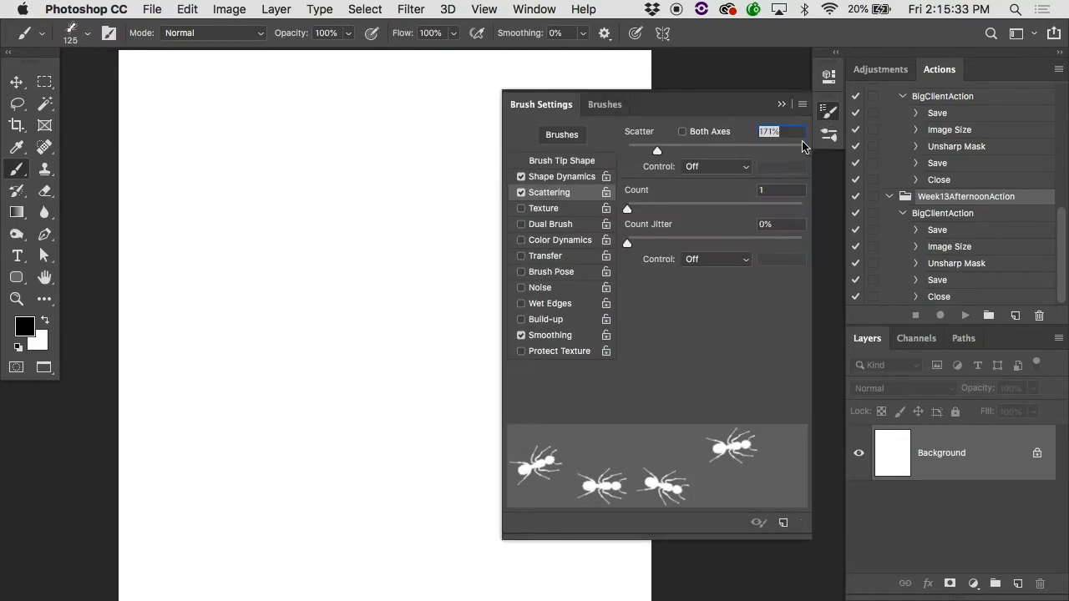
pyautogui.click(561, 178)
pyautogui.moveTo(640, 151)
pyautogui.mouseDown()
pyautogui.moveTo(787, 139)
pyautogui.moveTo(808, 147)
pyautogui.mouseUp()
pyautogui.moveTo(180, 354)
pyautogui.mouseDown()
pyautogui.moveTo(272, 265)
pyautogui.moveTo(520, 156)
pyautogui.mouseUp()
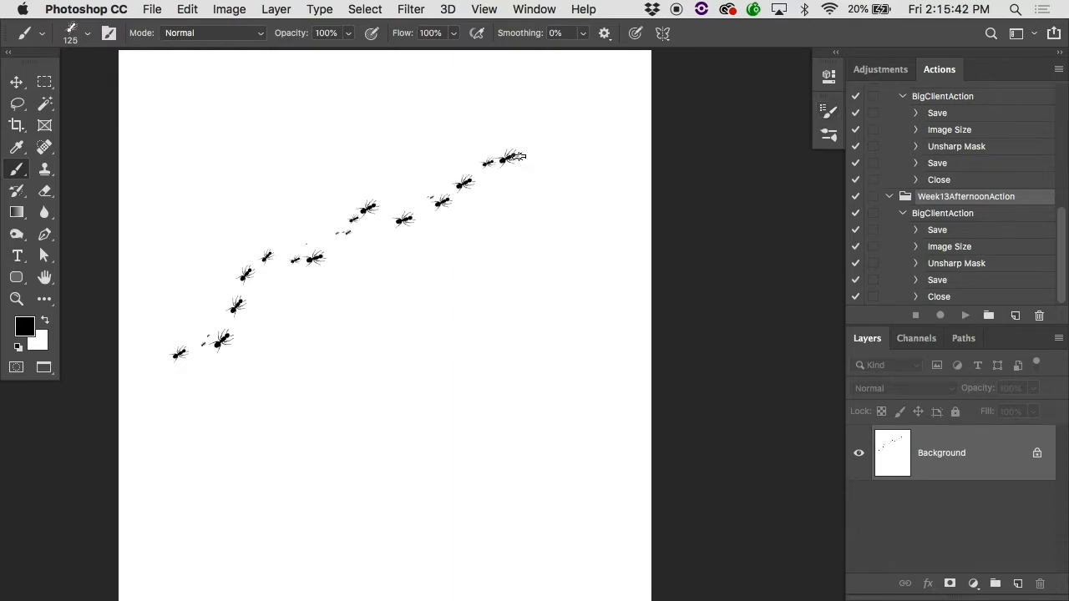
# Step: Inspect the differently sized ants in the trail up close, and clear the trail from the page
pyautogui.keyDown('super'); pyautogui.click(425, 217); pyautogui.keyUp('super')
pyautogui.moveTo(347, 182)
pyautogui.mouseDown()
pyautogui.moveTo(371, 151)
pyautogui.moveTo(476, 303)
pyautogui.mouseUp()
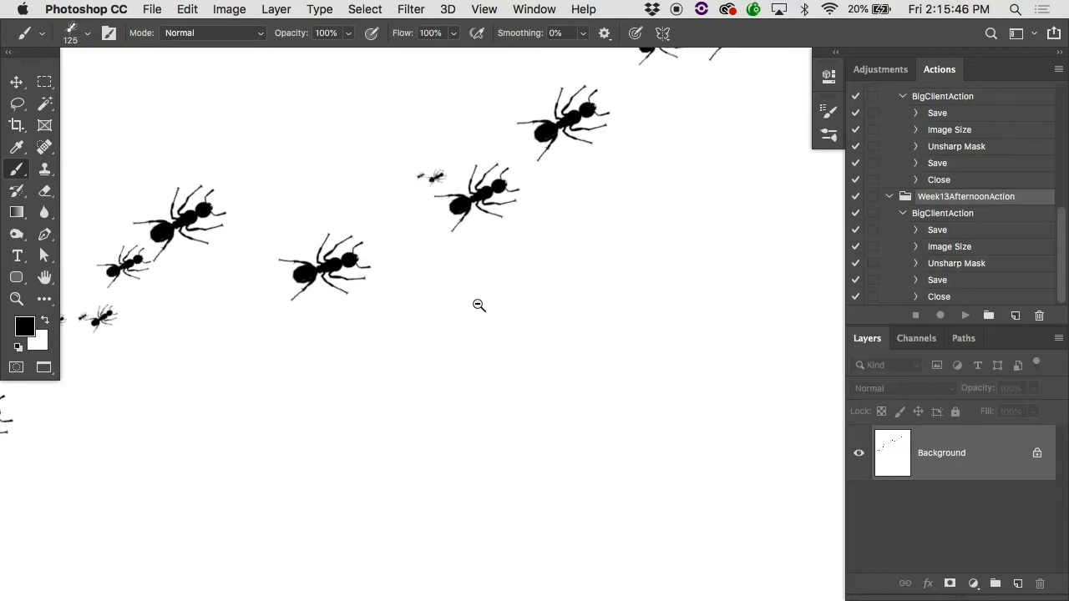
pyautogui.keyDown('alt'); pyautogui.keyDown('super'); pyautogui.click(478, 305); pyautogui.keyUp('super'); pyautogui.keyUp('alt')
pyautogui.press('super+BackSpace')
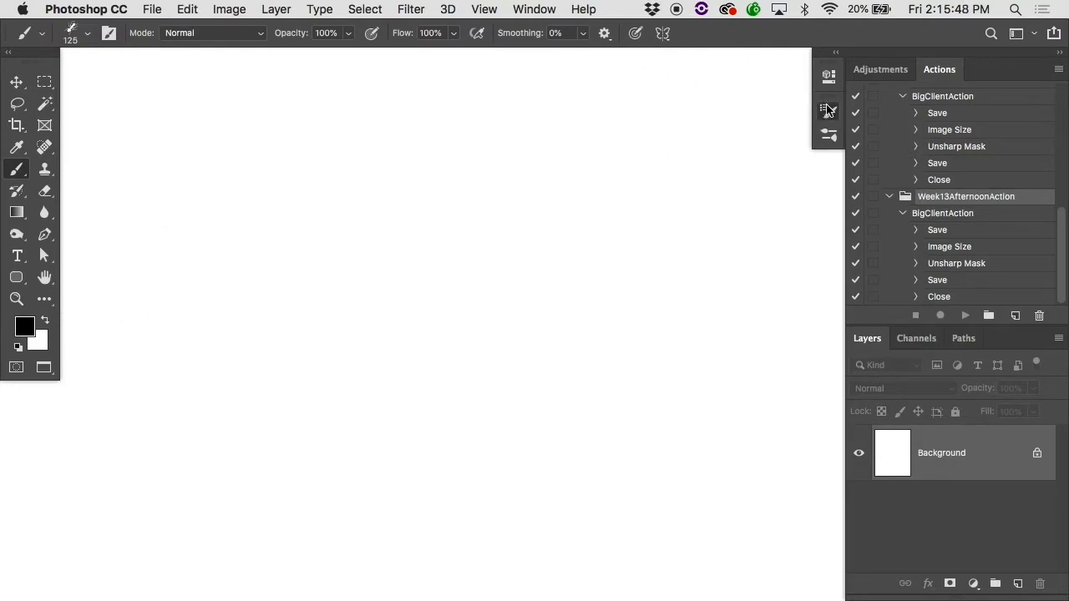
# Step: Set the ant brush's Minimum Diameter to 82%, and paint a rising test trail before undoing it
pyautogui.click(829, 111)
pyautogui.moveTo(632, 206)
pyautogui.mouseDown()
pyautogui.moveTo(729, 209)
pyautogui.moveTo(747, 192)
pyautogui.moveTo(770, 197)
pyautogui.mouseUp()
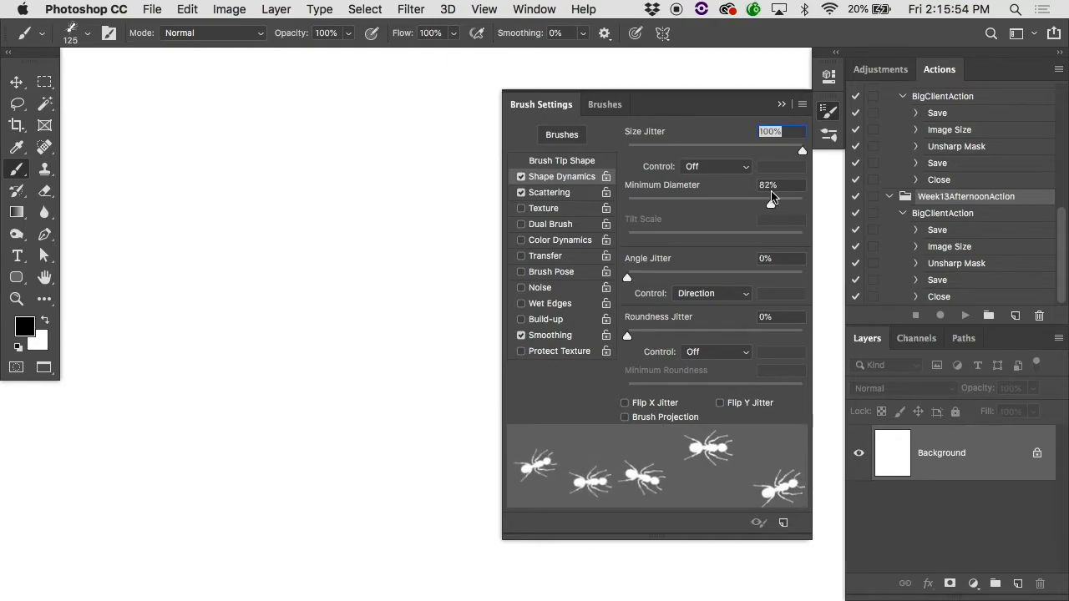
pyautogui.click(119, 420)
pyautogui.moveTo(119, 420)
pyautogui.mouseDown()
pyautogui.moveTo(328, 272)
pyautogui.moveTo(665, 203)
pyautogui.mouseUp()
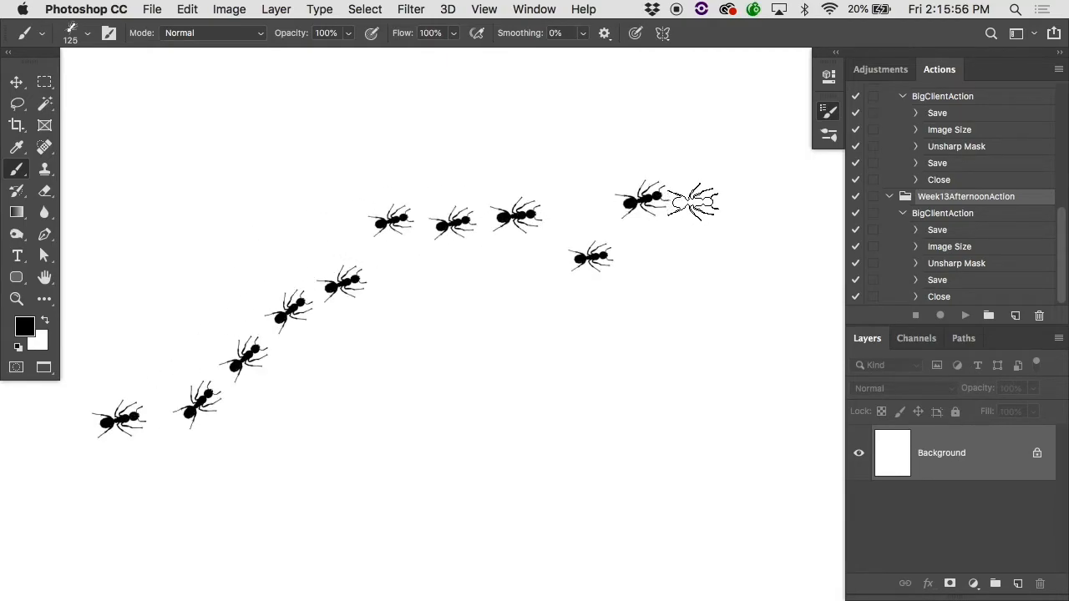
pyautogui.press('super+z')
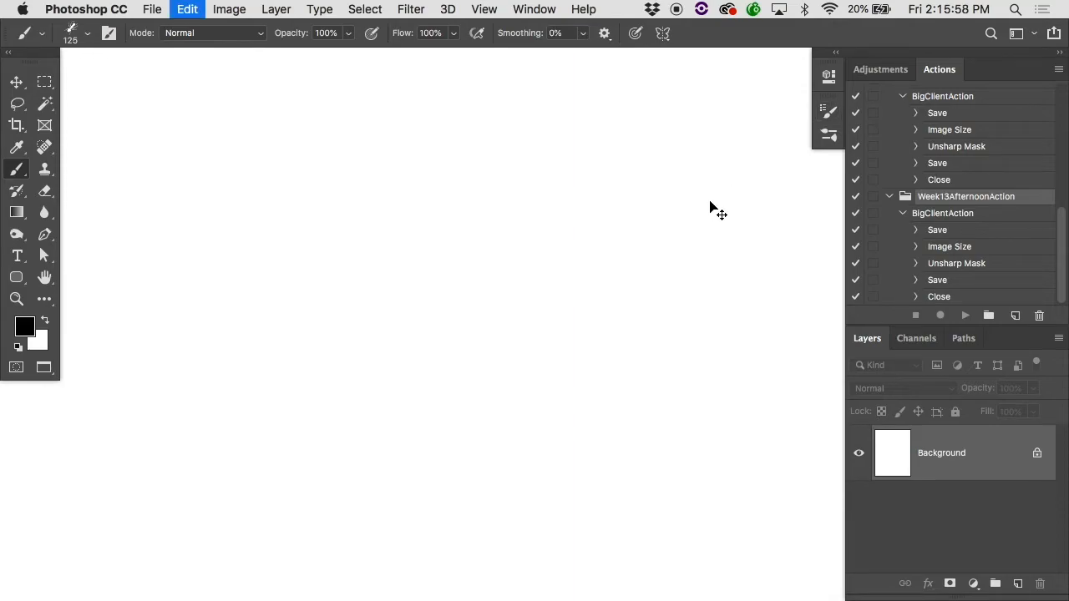
# Step: Set the ant brush's Angle Jitter to 7%, and paint a rising trail of ants across the page
pyautogui.click(828, 112)
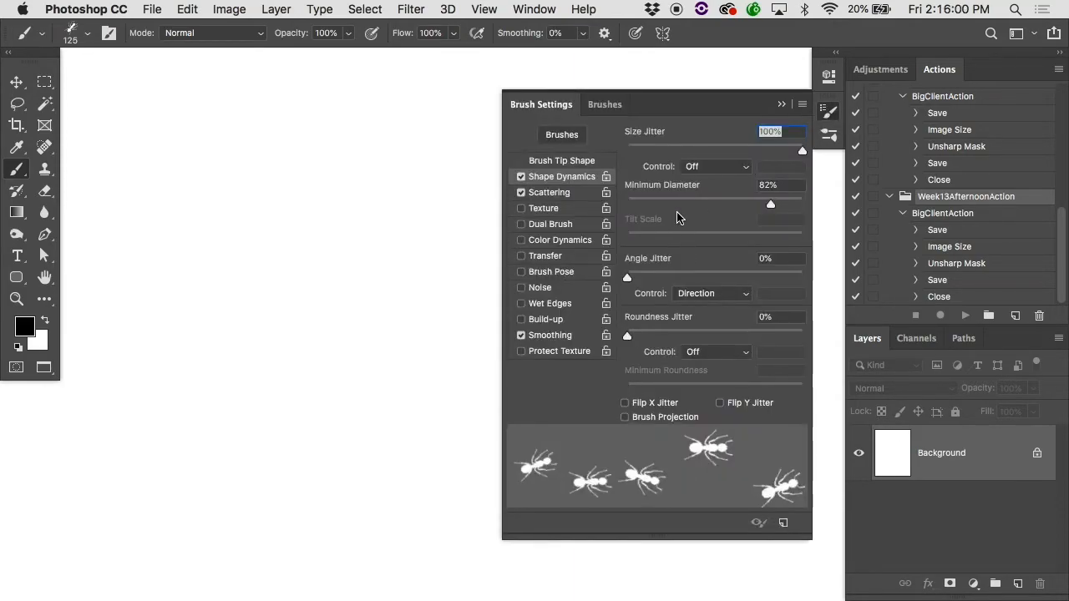
pyautogui.click(633, 279)
pyautogui.moveTo(633, 278); pyautogui.dragTo(639, 279)
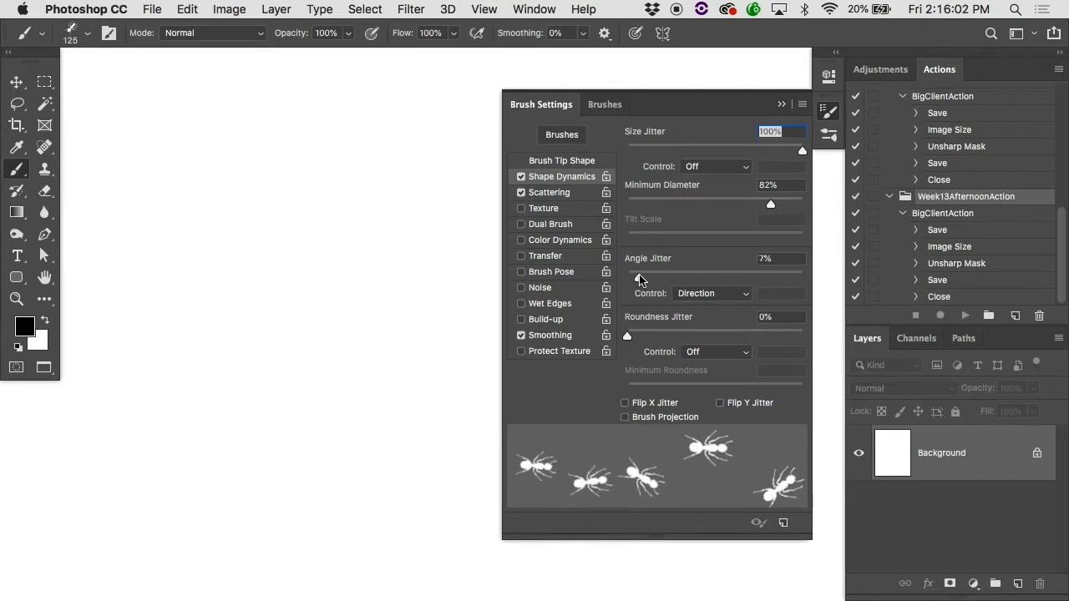
pyautogui.moveTo(131, 465)
pyautogui.mouseDown()
pyautogui.moveTo(405, 210)
pyautogui.moveTo(651, 135)
pyautogui.moveTo(742, 140)
pyautogui.mouseUp()
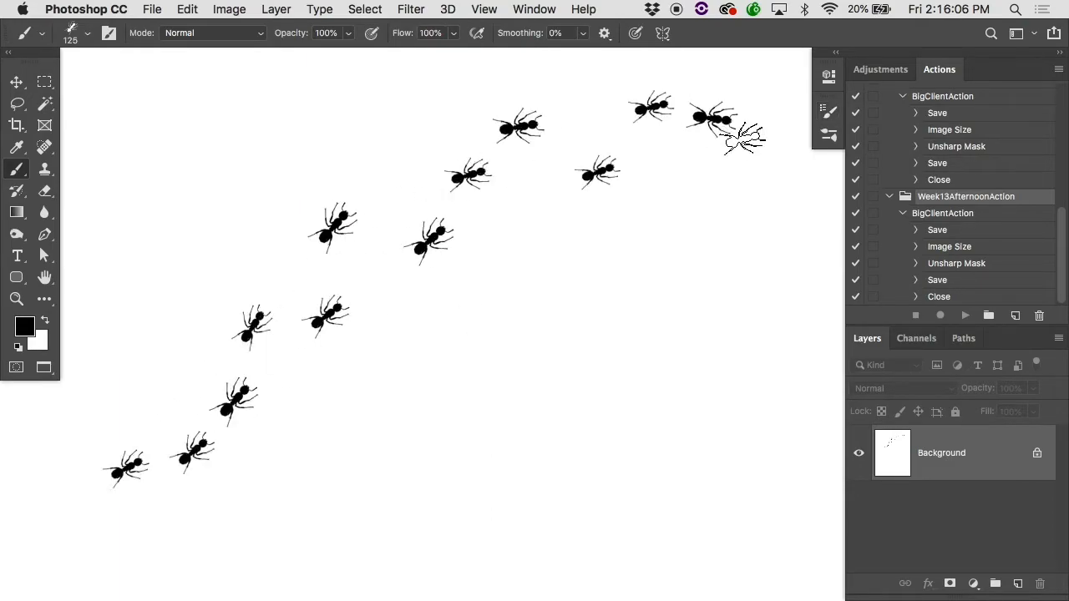
# Step: Set the ant brush's scattering Count to 5 and its Count Jitter to 22%
pyautogui.press('super+minus')
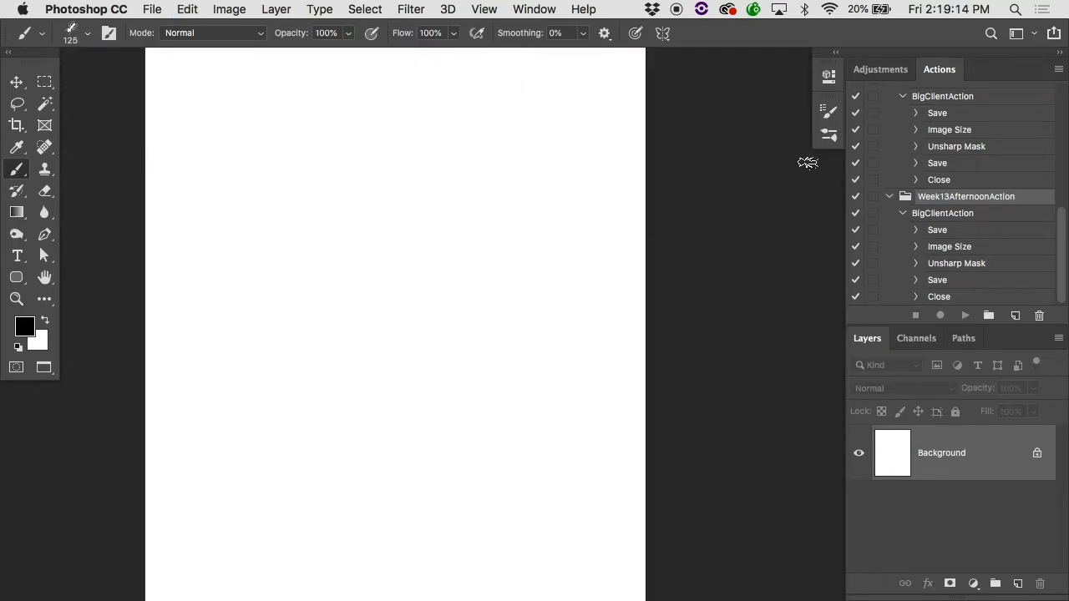
pyautogui.click(828, 111)
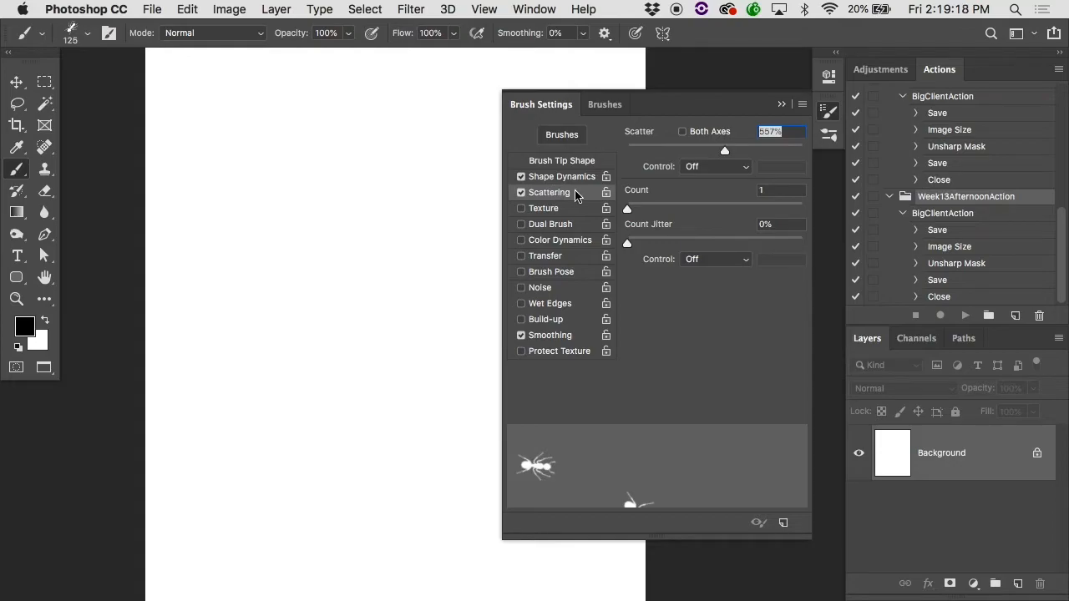
pyautogui.moveTo(640, 208); pyautogui.dragTo(675, 208)
pyautogui.moveTo(640, 242); pyautogui.dragTo(666, 243)
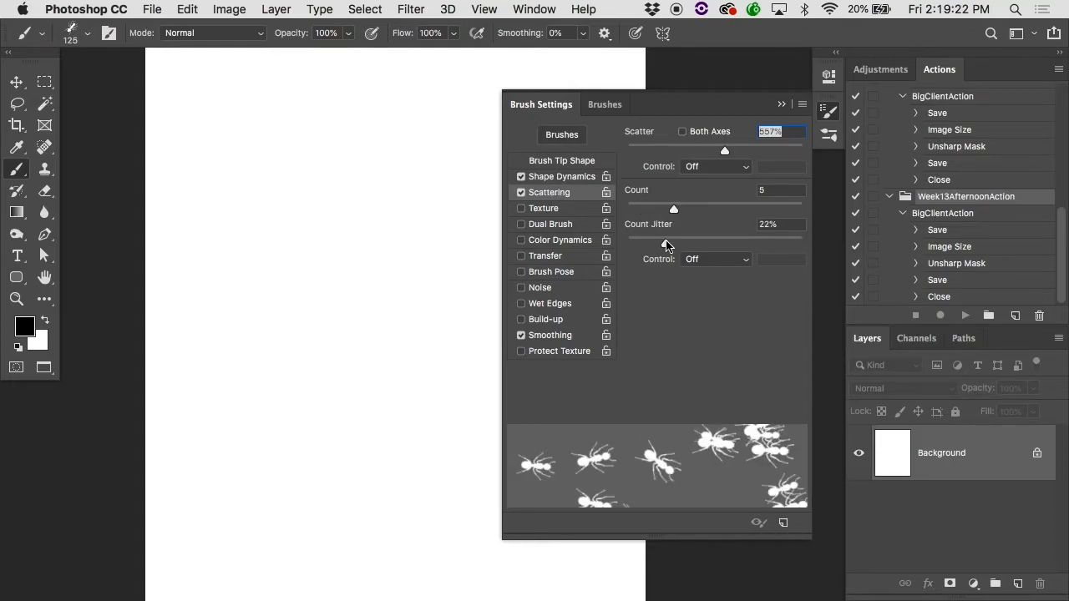
# Step: Paint an arched and a roughly level test trail of scattered ants across the page, undoing each one
pyautogui.moveTo(245, 242)
pyautogui.mouseDown()
pyautogui.moveTo(245, 225)
pyautogui.moveTo(327, 175)
pyautogui.moveTo(437, 192)
pyautogui.moveTo(517, 329)
pyautogui.moveTo(561, 448)
pyautogui.mouseUp()
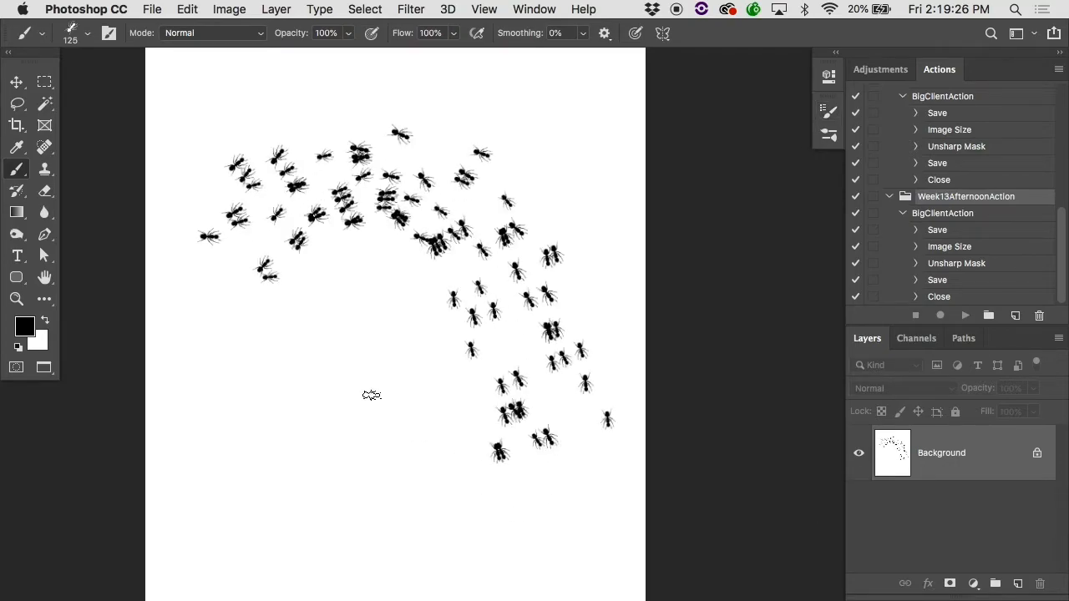
pyautogui.hotkey('ctrl', 'z')
pyautogui.moveTo(191, 272)
pyautogui.mouseDown()
pyautogui.moveTo(419, 223)
pyautogui.moveTo(609, 241)
pyautogui.mouseUp()
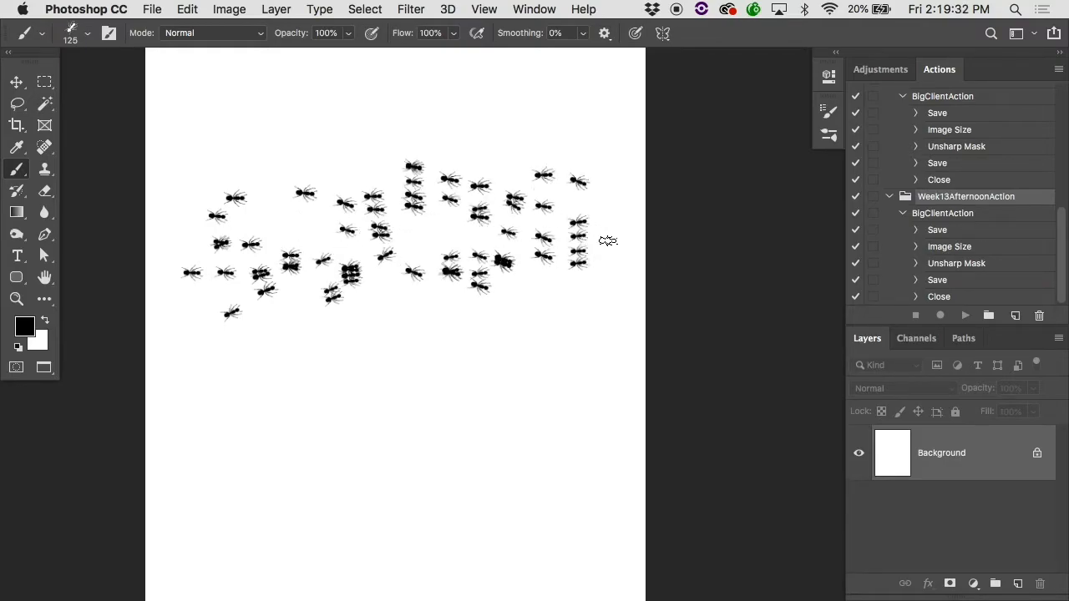
pyautogui.press('super+z')
# Step: Turn on Both Axes scattering for the ant brush and paint dense, overlapping strokes that cover the page with ants
pyautogui.press('Tab')
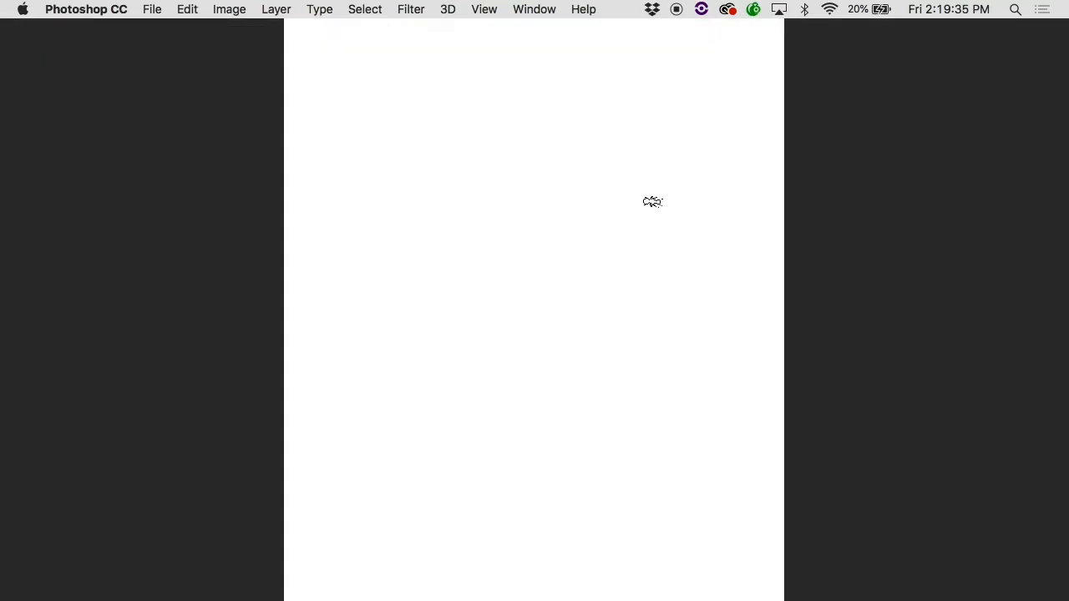
pyautogui.press('Tab')
pyautogui.click(828, 110)
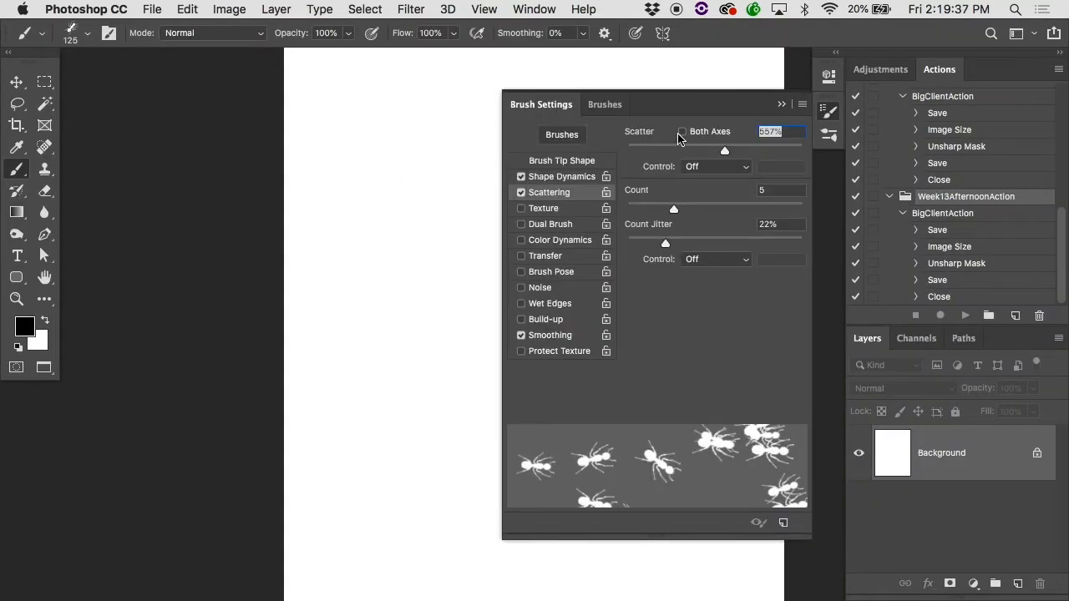
pyautogui.click(682, 132)
pyautogui.moveTo(348, 289)
pyautogui.mouseDown()
pyautogui.moveTo(348, 317)
pyautogui.moveTo(413, 240)
pyautogui.moveTo(476, 201)
pyautogui.moveTo(549, 170)
pyautogui.moveTo(657, 156)
pyautogui.moveTo(726, 235)
pyautogui.moveTo(747, 311)
pyautogui.moveTo(701, 480)
pyautogui.moveTo(651, 592)
pyautogui.mouseUp()
pyautogui.keyDown('alt'); pyautogui.keyDown('super'); pyautogui.click(424, 440); pyautogui.keyUp('super'); pyautogui.keyUp('alt')
pyautogui.keyDown('alt'); pyautogui.keyDown('super'); pyautogui.click(424, 440); pyautogui.keyUp('super'); pyautogui.keyUp('alt')
pyautogui.moveTo(451, 201)
pyautogui.mouseDown()
pyautogui.moveTo(500, 480)
pyautogui.moveTo(524, 528)
pyautogui.mouseUp()
pyautogui.moveTo(439, 409)
pyautogui.mouseDown()
pyautogui.moveTo(614, 249)
pyautogui.moveTo(520, 336)
pyautogui.moveTo(586, 359)
pyautogui.moveTo(458, 528)
pyautogui.moveTo(417, 474)
pyautogui.moveTo(486, 519)
pyautogui.moveTo(392, 279)
pyautogui.moveTo(447, 505)
pyautogui.moveTo(537, 324)
pyautogui.mouseUp()
pyautogui.scroll(5, 535, 324)
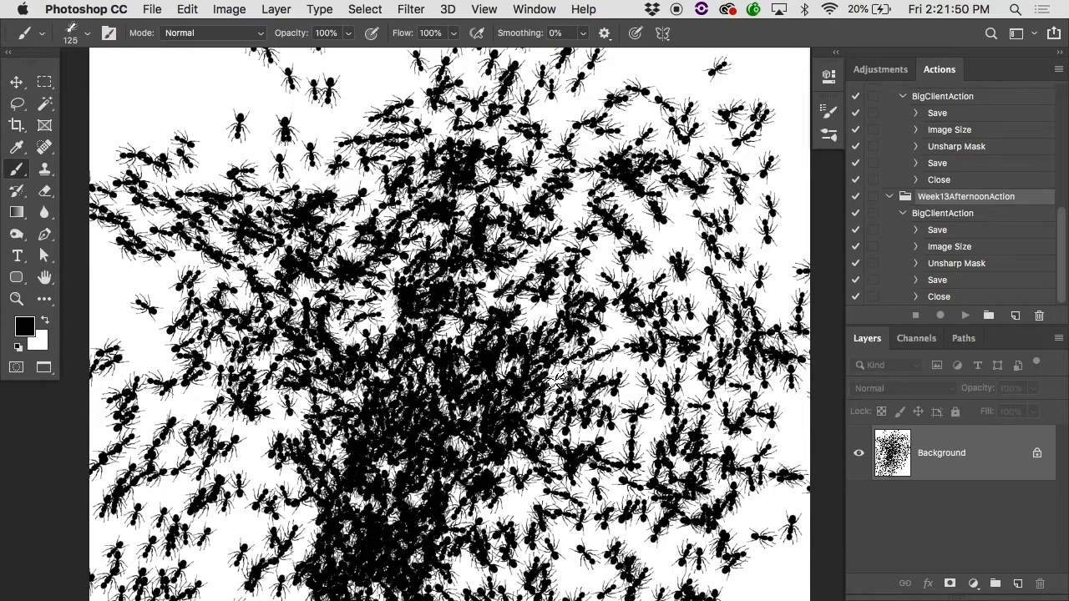
pyautogui.press('super+plus')
# Step: Close the ant artwork, switch to Finder and open all the PSD files in Past Brushes Labs with their embedded profiles
pyautogui.hotkey('ctrl', 'Tab')
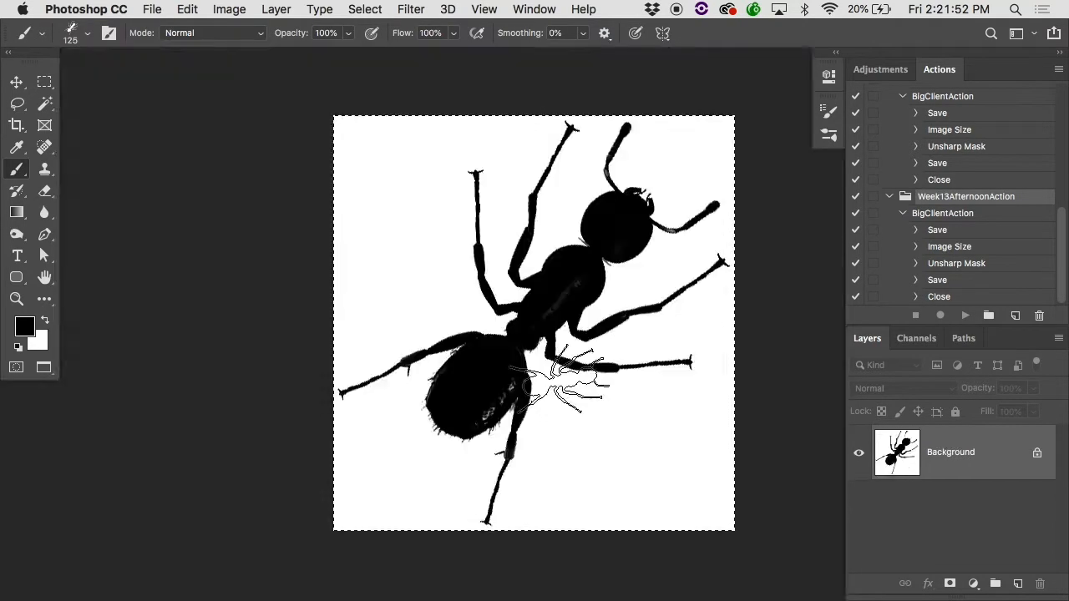
pyautogui.press('super+w')
pyautogui.click(435, 159)
pyautogui.hscroll(-5, 435, 159)
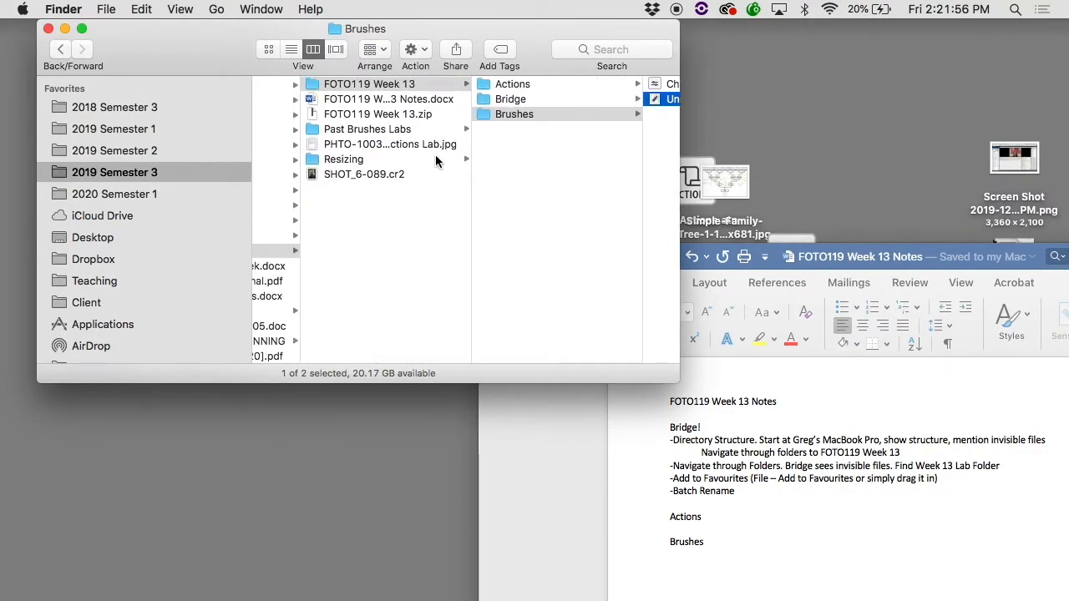
pyautogui.click(396, 131)
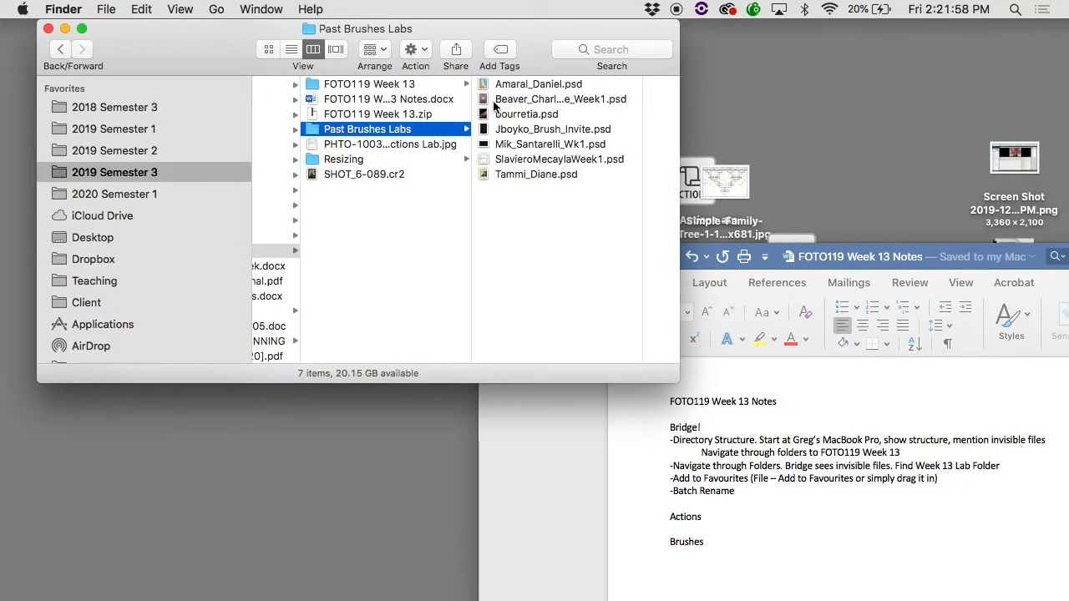
pyautogui.moveTo(551, 200); pyautogui.dragTo(516, 85)
pyautogui.doubleClick(515, 87)
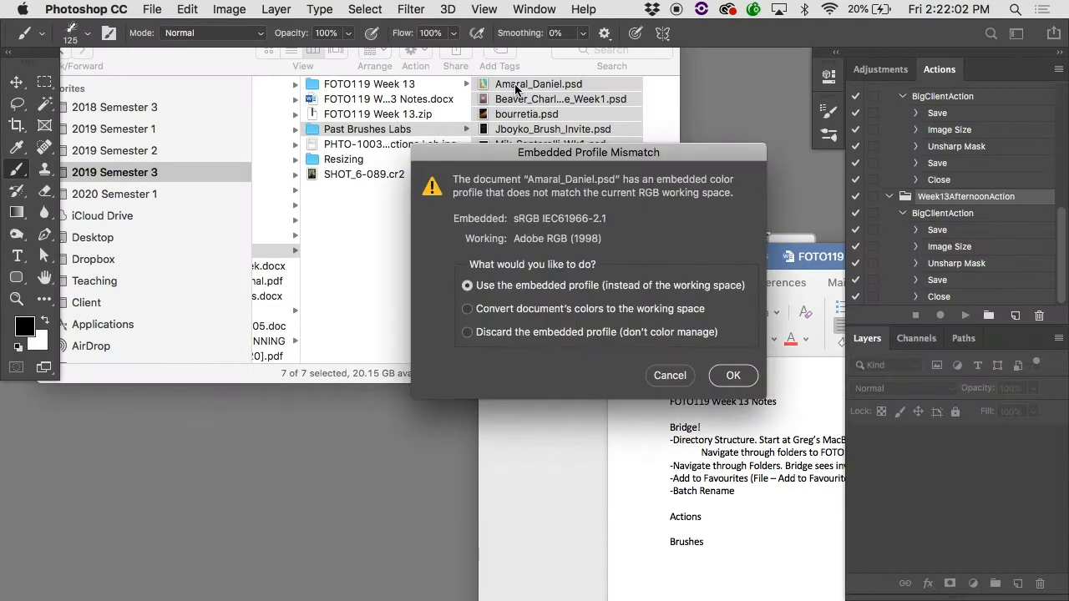
pyautogui.press('Return')
pyautogui.press('Return')
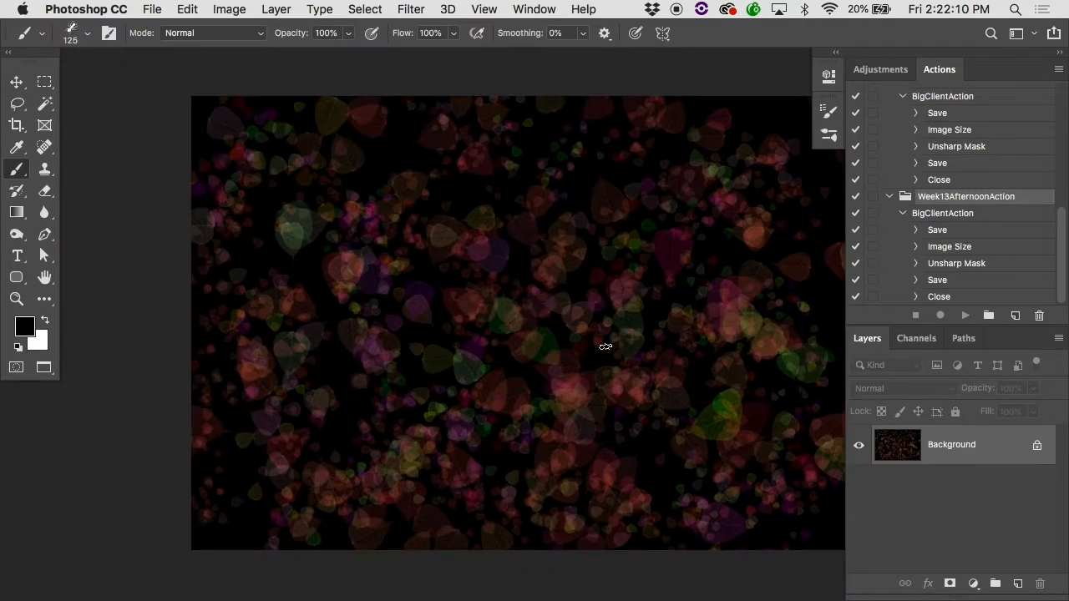
# Step: Try the Leaf Brush Projection, Scattered Leaves, Scattered Maple Leaves and Dune Grass presets, and select the Grass brush
pyautogui.press('super+plus')
pyautogui.press('super+plus')
pyautogui.press('super+plus')
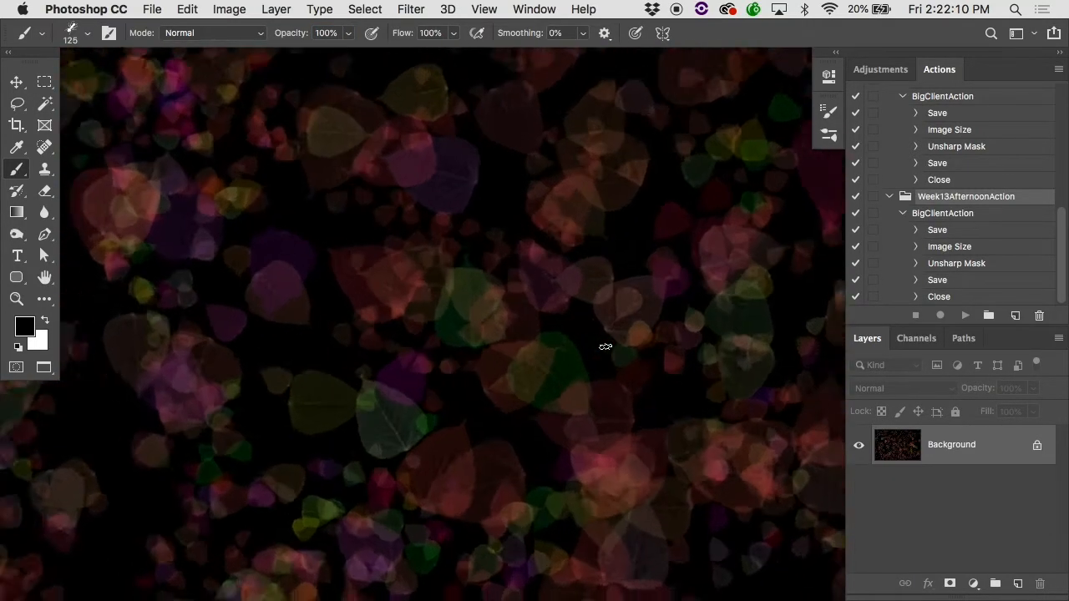
pyautogui.click(80, 40)
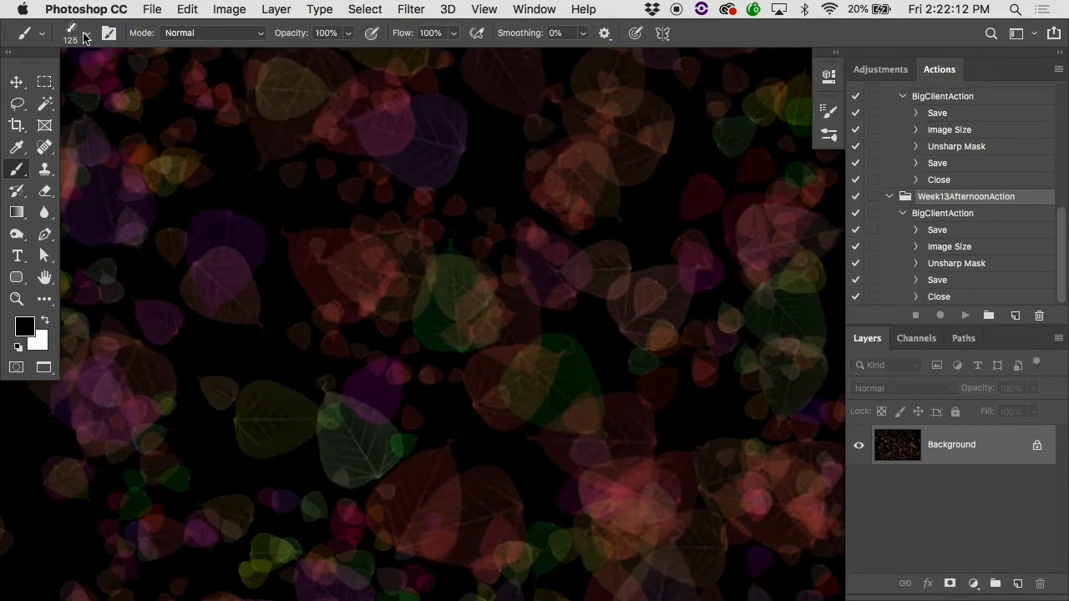
pyautogui.scroll(10, 119, 400)
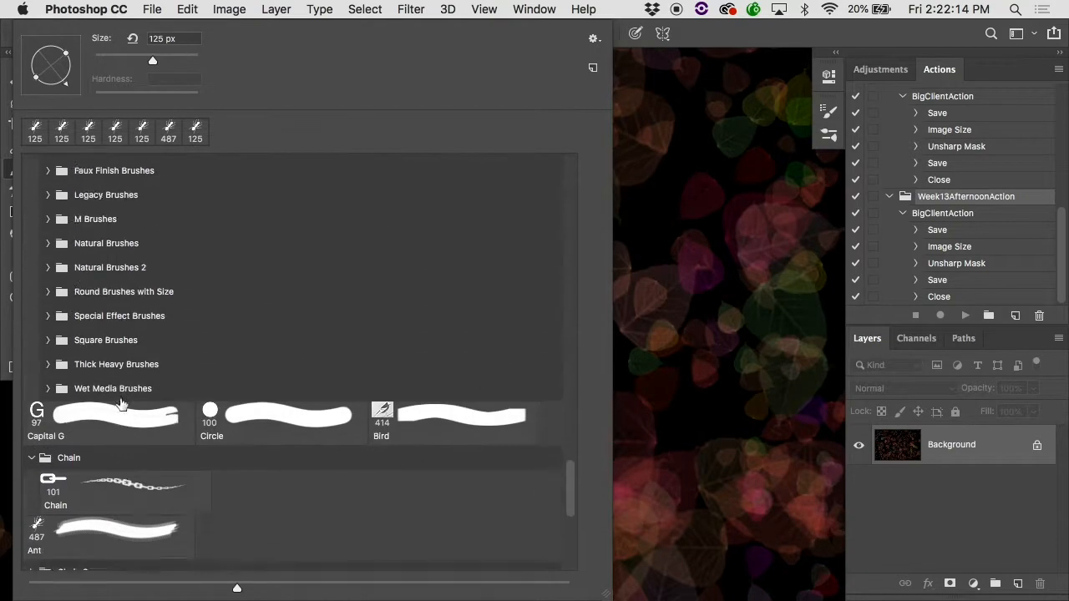
pyautogui.scroll(3, 119, 401)
pyautogui.scroll(3, 208, 455)
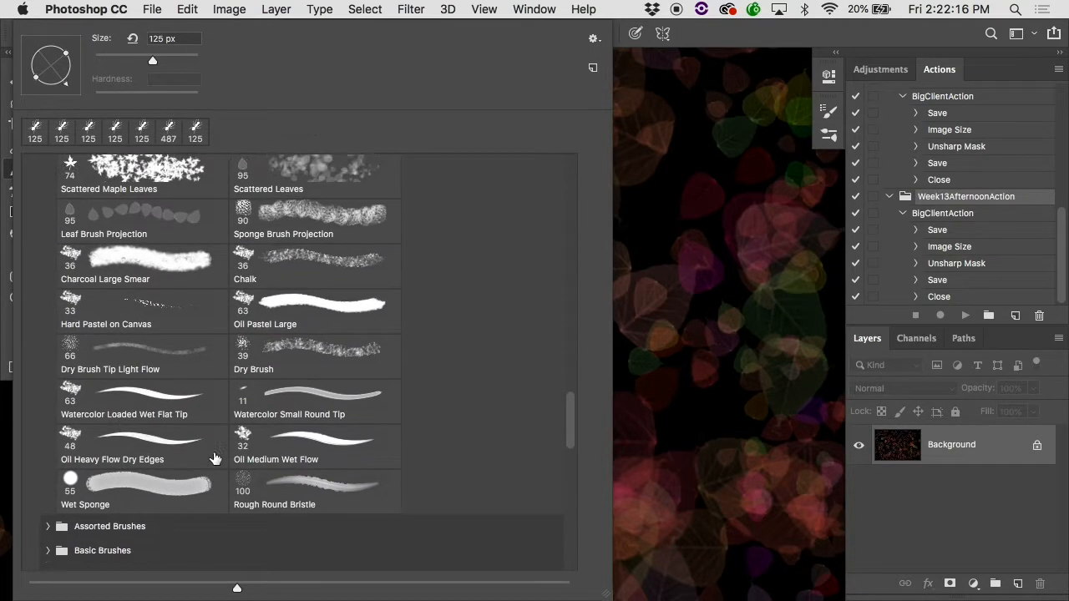
pyautogui.click(157, 314)
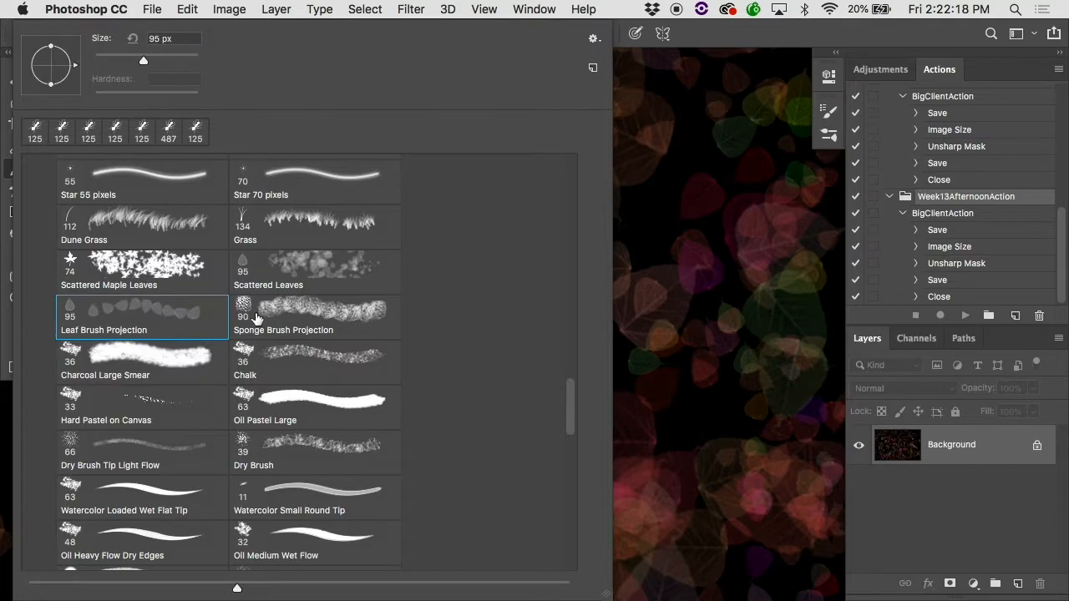
pyautogui.click(265, 281)
pyautogui.click(174, 272)
pyautogui.click(164, 217)
pyautogui.click(256, 232)
pyautogui.click(667, 248)
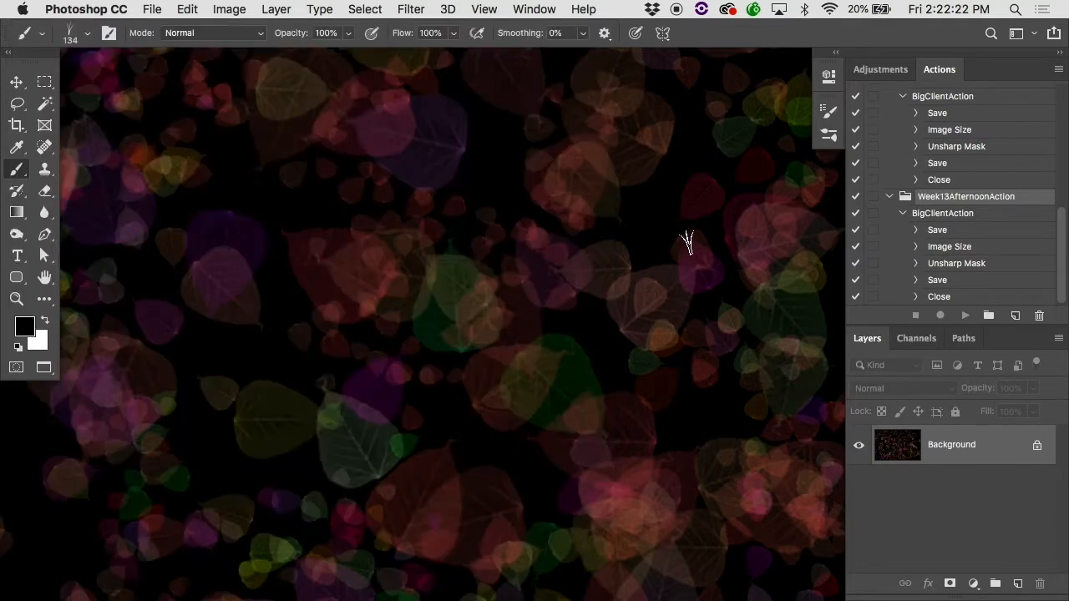
# Step: Bring up the Christmas Party artwork and examine its snowflake and star brushwork
pyautogui.moveTo(1068, 0)
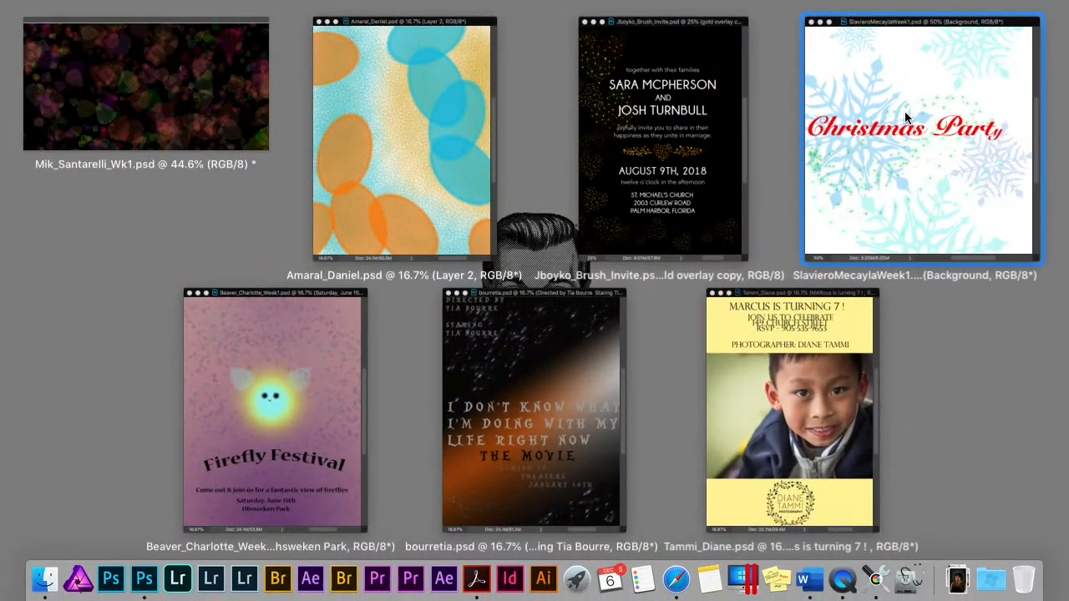
pyautogui.click(862, 125)
pyautogui.press('f')
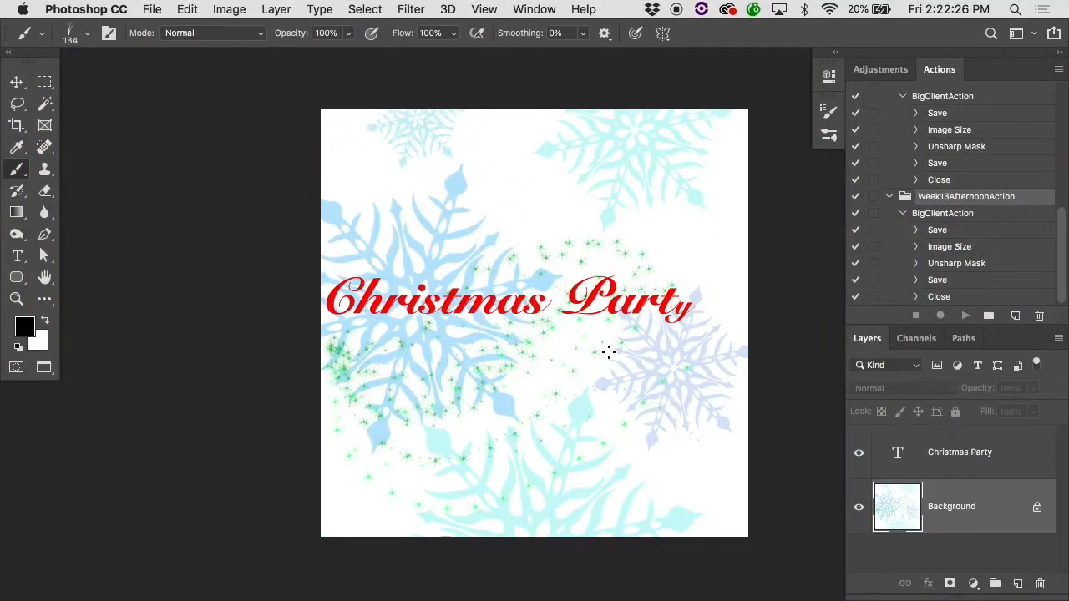
pyautogui.keyDown('super'); pyautogui.click(557, 402); pyautogui.keyUp('super')
pyautogui.keyDown('super'); pyautogui.click(568, 400); pyautogui.keyUp('super')
pyautogui.moveTo(234, 457); pyautogui.dragTo(423, 348)
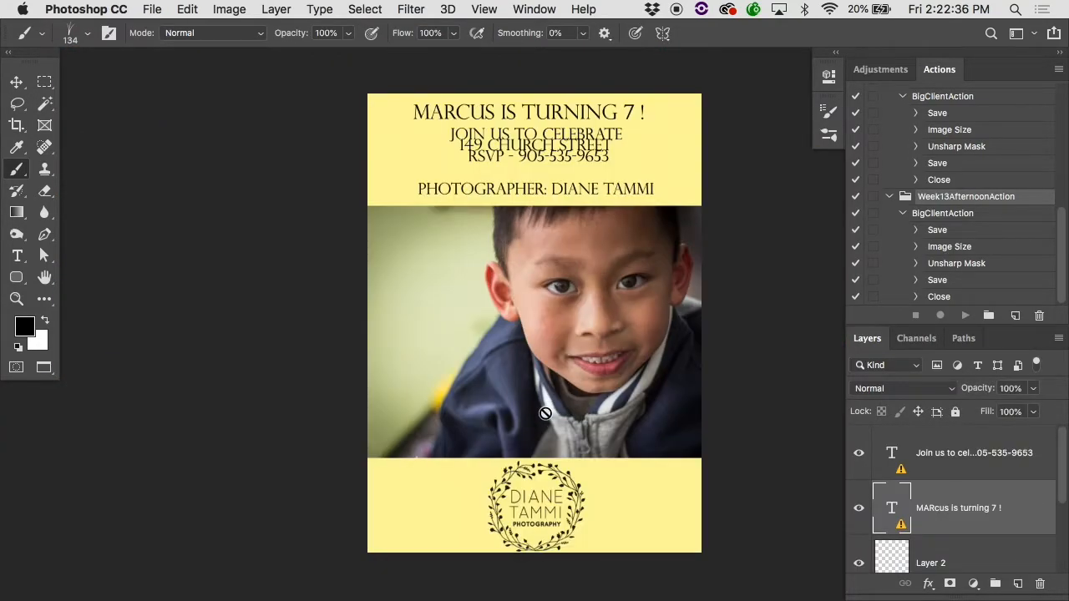
# Step: Move the circular wreath logo from the birthday invitation's yellow footer up onto the boy's face in the photo
pyautogui.press('v')
pyautogui.moveTo(534, 488); pyautogui.dragTo(535, 490)
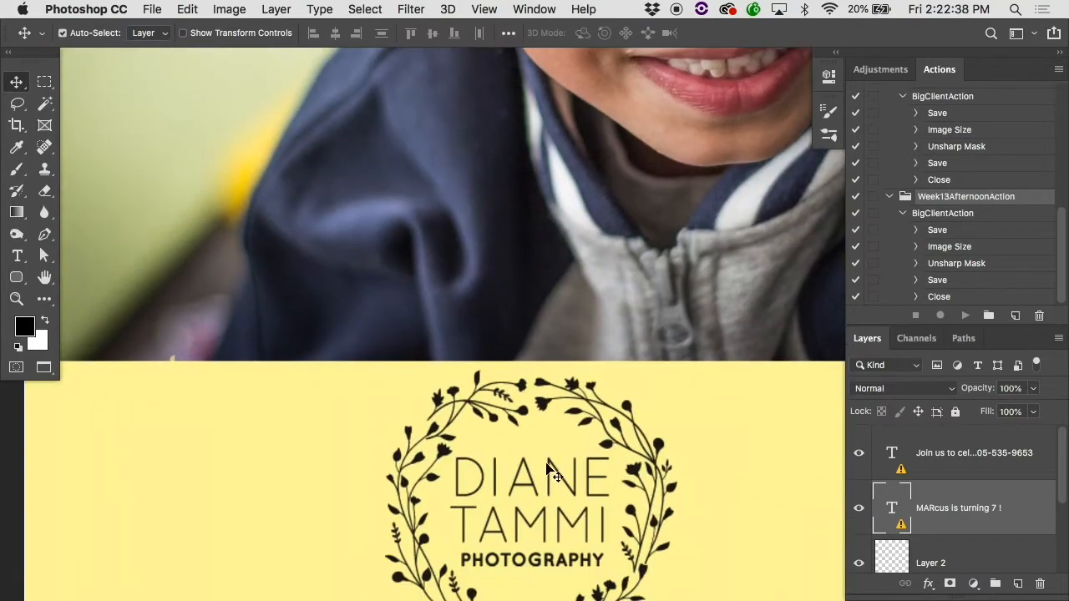
pyautogui.press('super+minus')
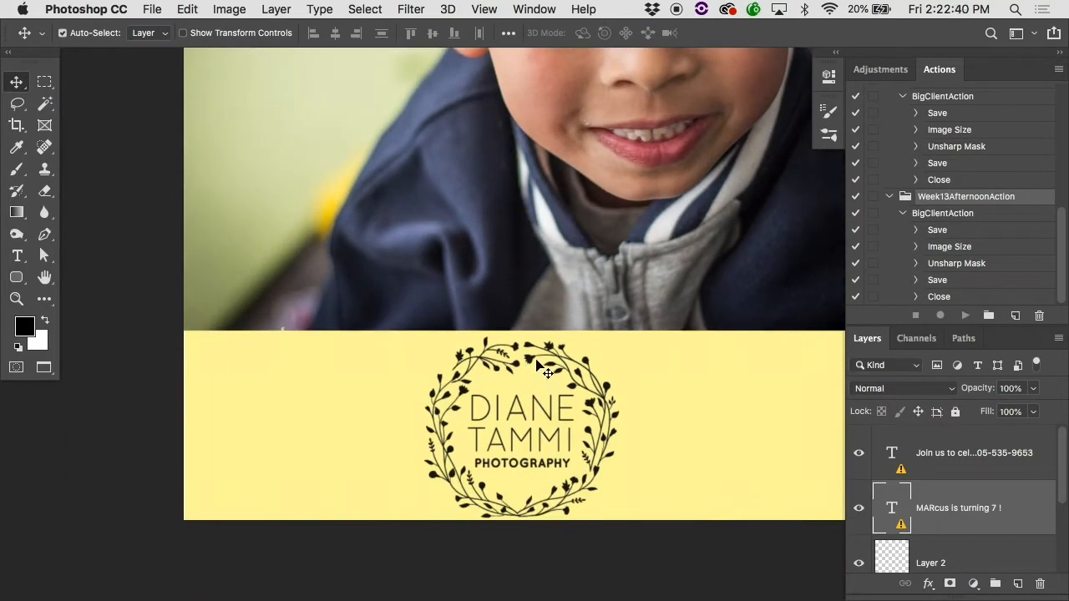
pyautogui.click(531, 363)
pyautogui.moveTo(529, 357); pyautogui.dragTo(554, 46)
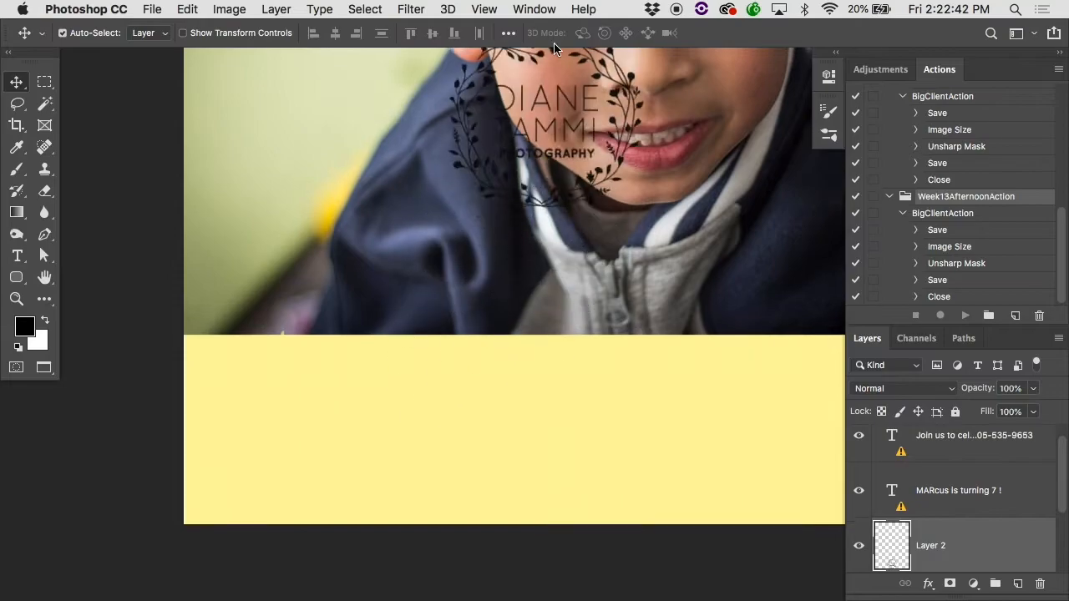
pyautogui.moveTo(590, 4); pyautogui.dragTo(561, 125)
pyautogui.scroll(1, 536, 230)
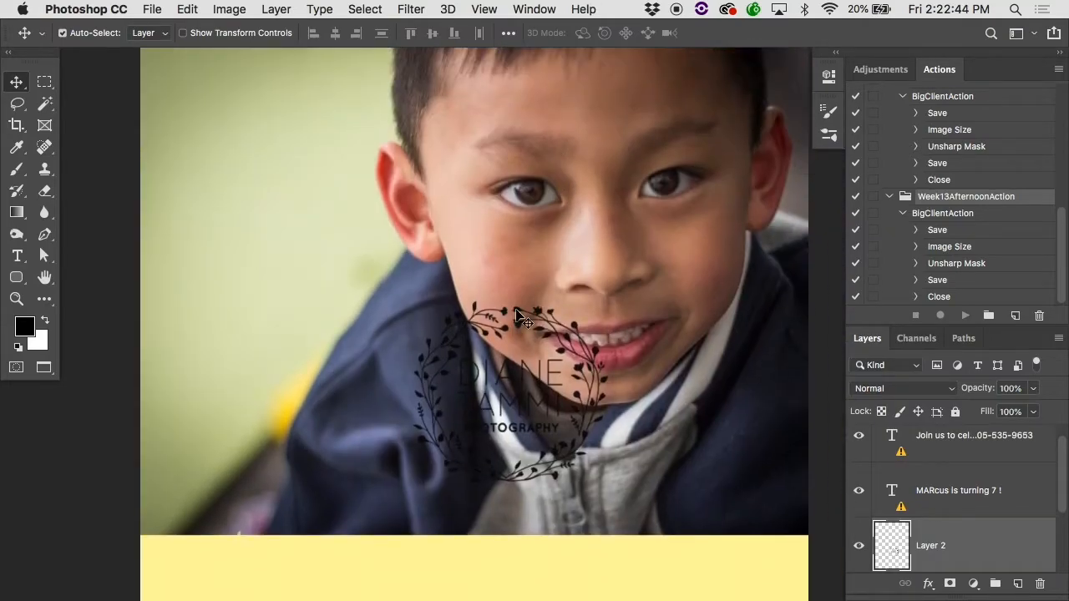
pyautogui.moveTo(516, 310); pyautogui.dragTo(564, 146)
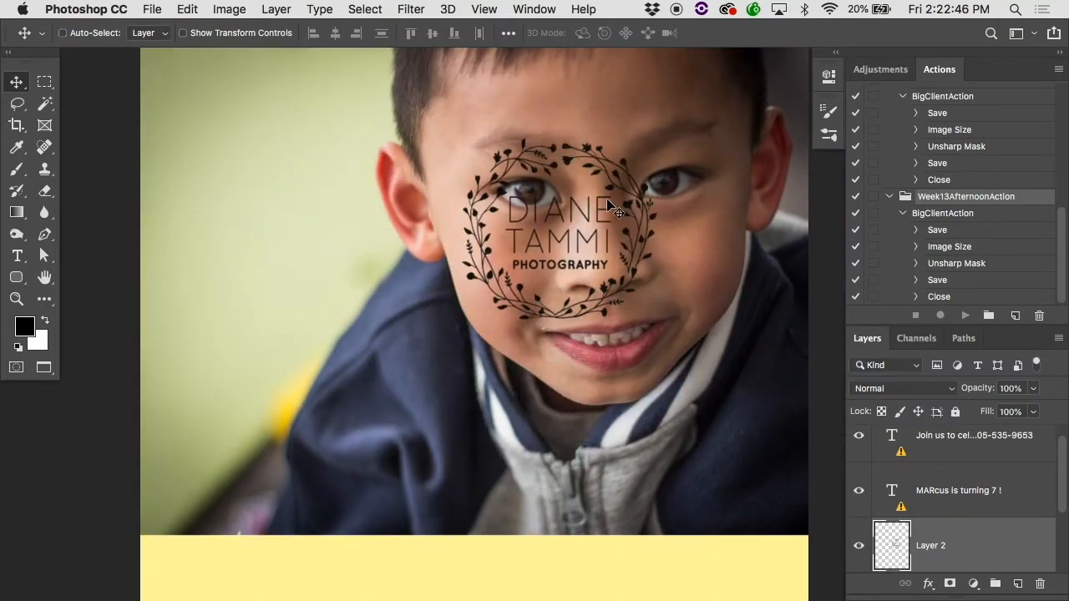
# Step: Invert the wreath logo to white at 41% layer opacity and reposition it over the boy's jacket shoulder
pyautogui.press('super+i')
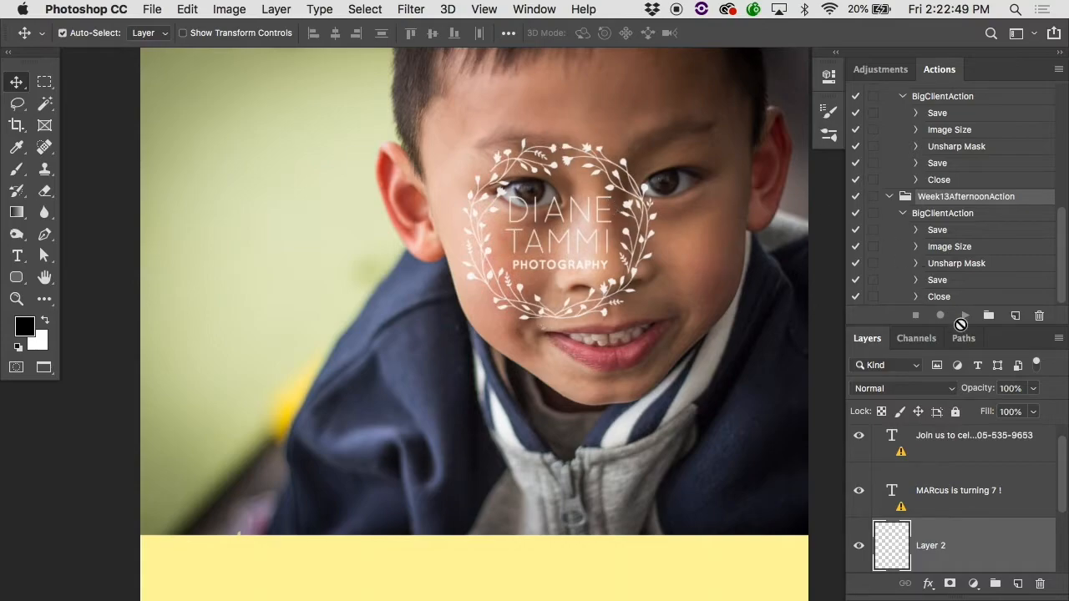
pyautogui.moveTo(974, 389); pyautogui.dragTo(931, 390)
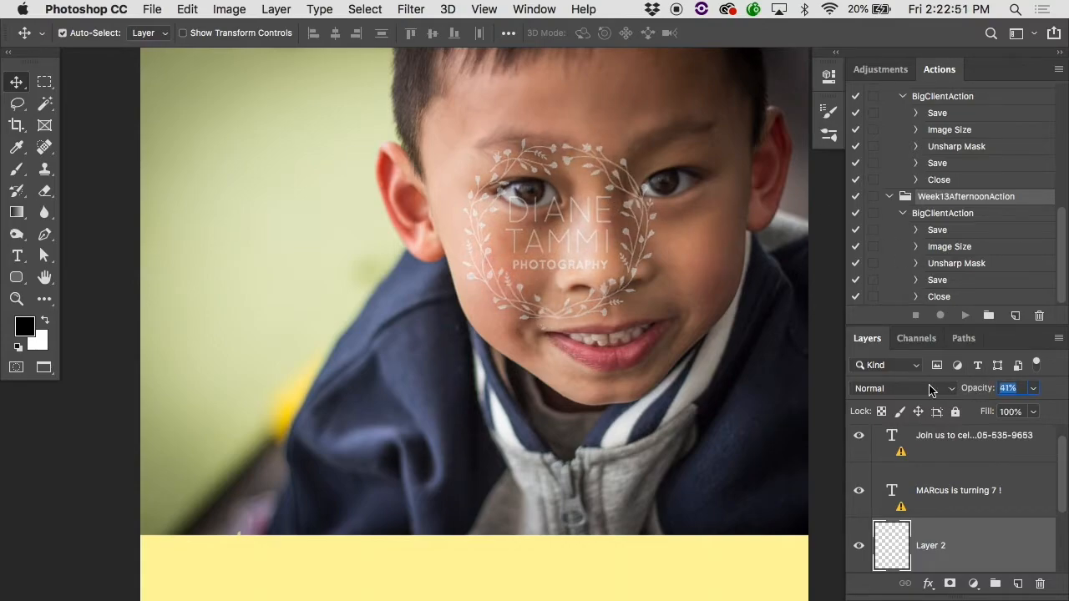
pyautogui.moveTo(655, 221); pyautogui.dragTo(559, 382)
pyautogui.moveTo(557, 380); pyautogui.dragTo(558, 377)
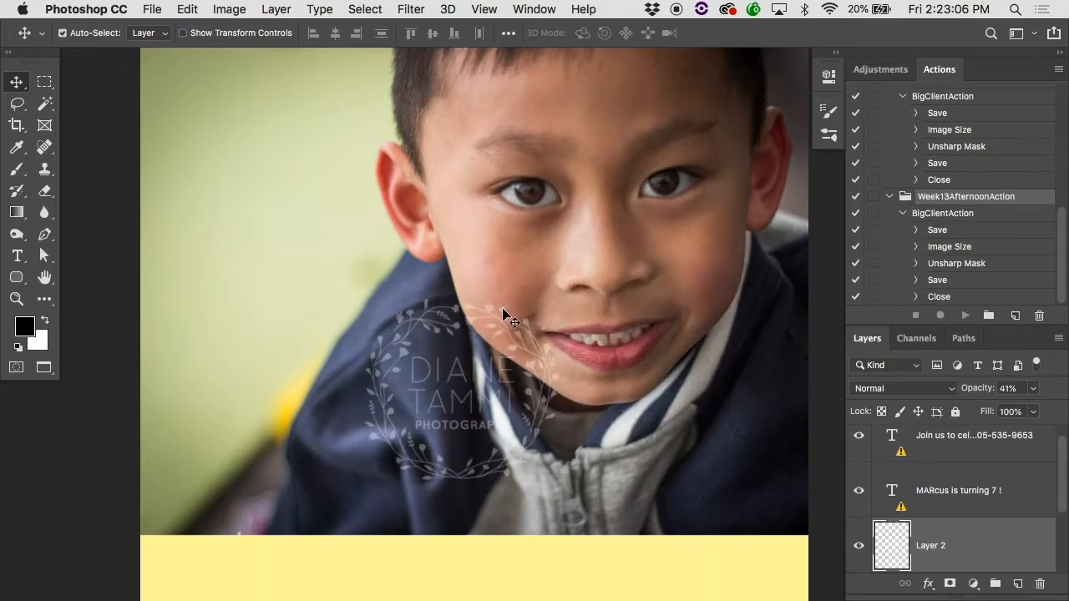
pyautogui.moveTo(502, 313); pyautogui.dragTo(466, 306)
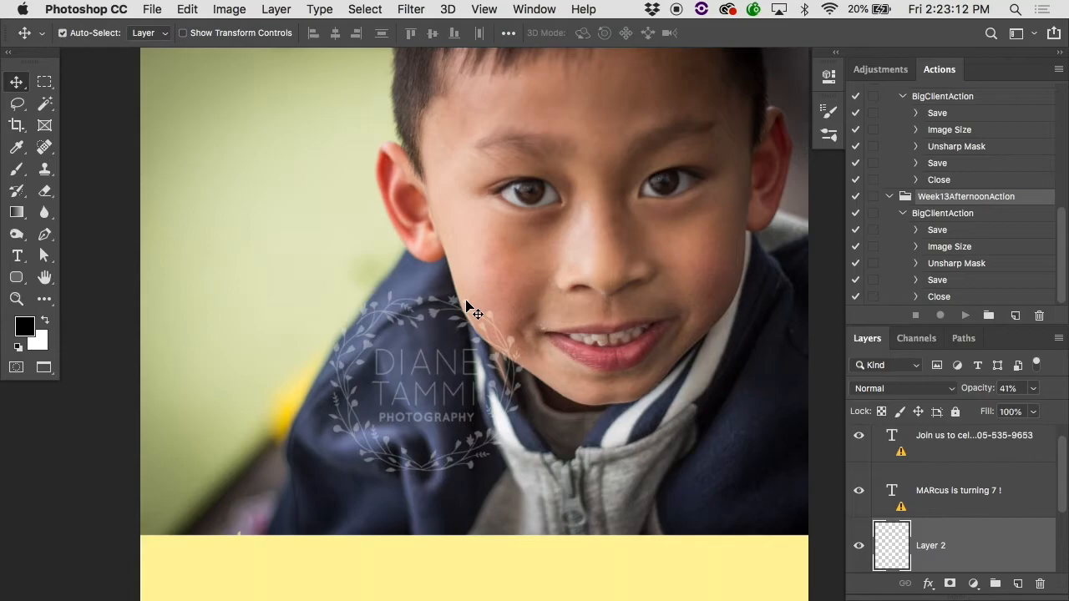
# Step: Close the birthday invitation and examine the geometric heart brush marks on the black wedding invitation up close
pyautogui.press('super+w')
pyautogui.click(470, 237)
pyautogui.keyDown('super'); pyautogui.click(403, 326); pyautogui.keyUp('super')
pyautogui.scroll(-10, 402, 326)
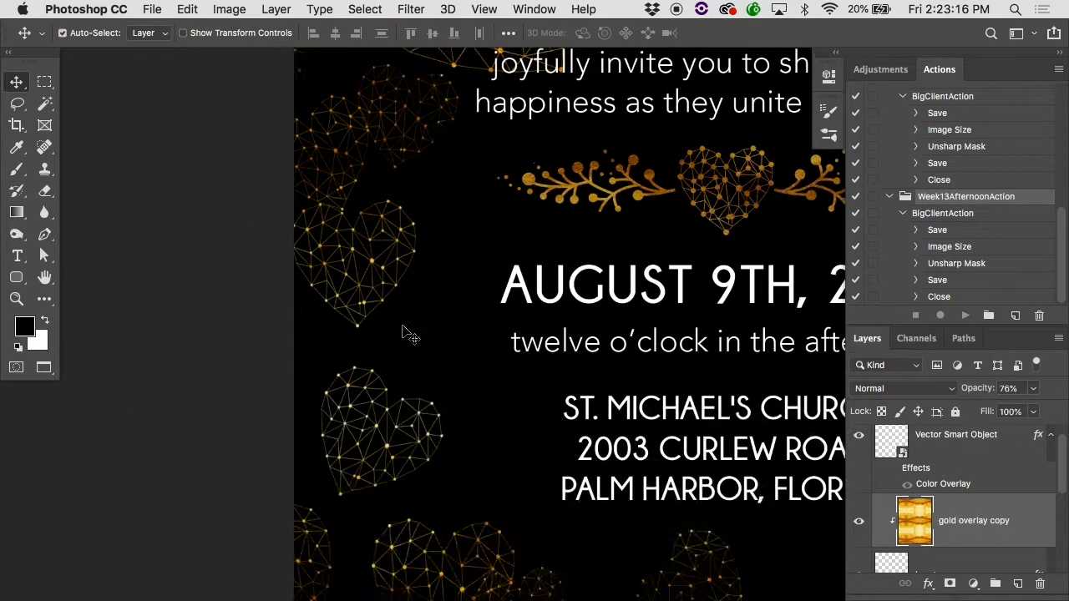
pyautogui.hscroll(4, 402, 329)
pyautogui.scroll(3, 410, 334)
pyautogui.hscroll(3, 409, 334)
# Step: Close the wedding invitation, the movie poster and the Firefly Festival poster one after another
pyautogui.press('super+w')
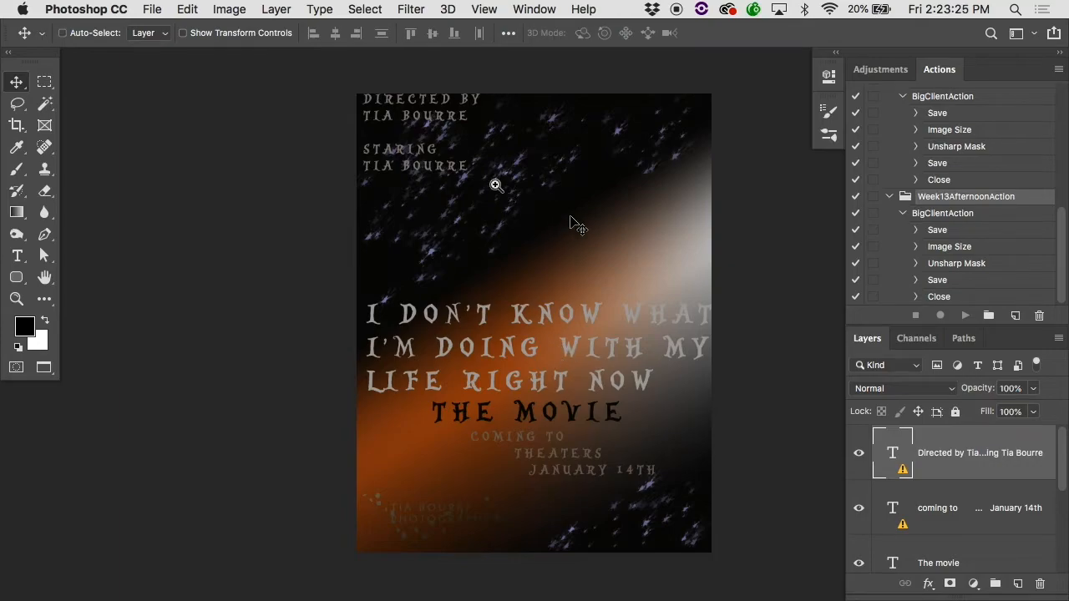
pyautogui.press('super')
pyautogui.press('super+w')
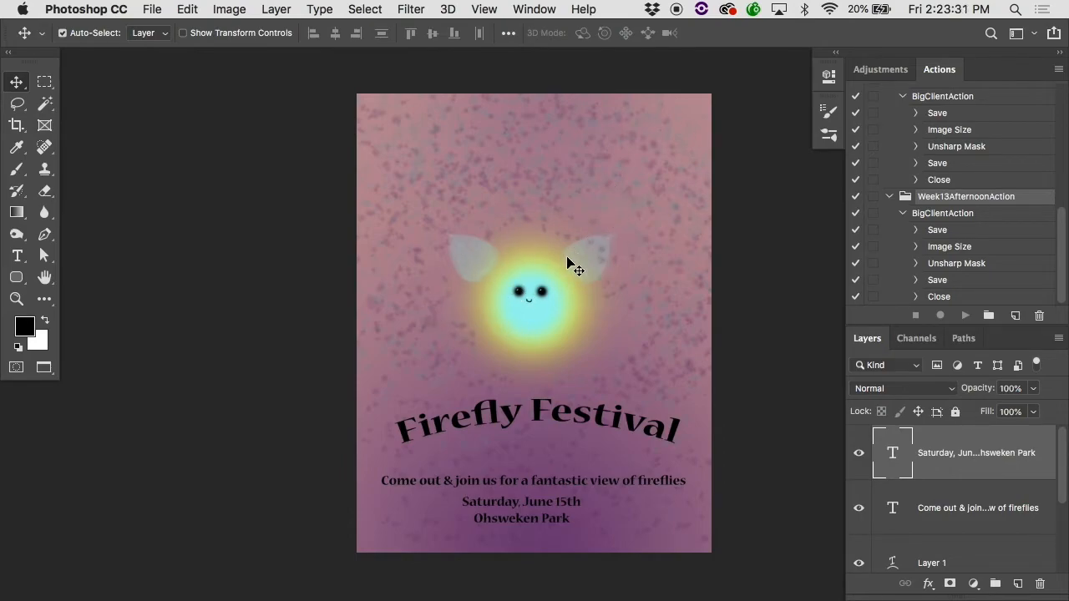
pyautogui.press('super+w')
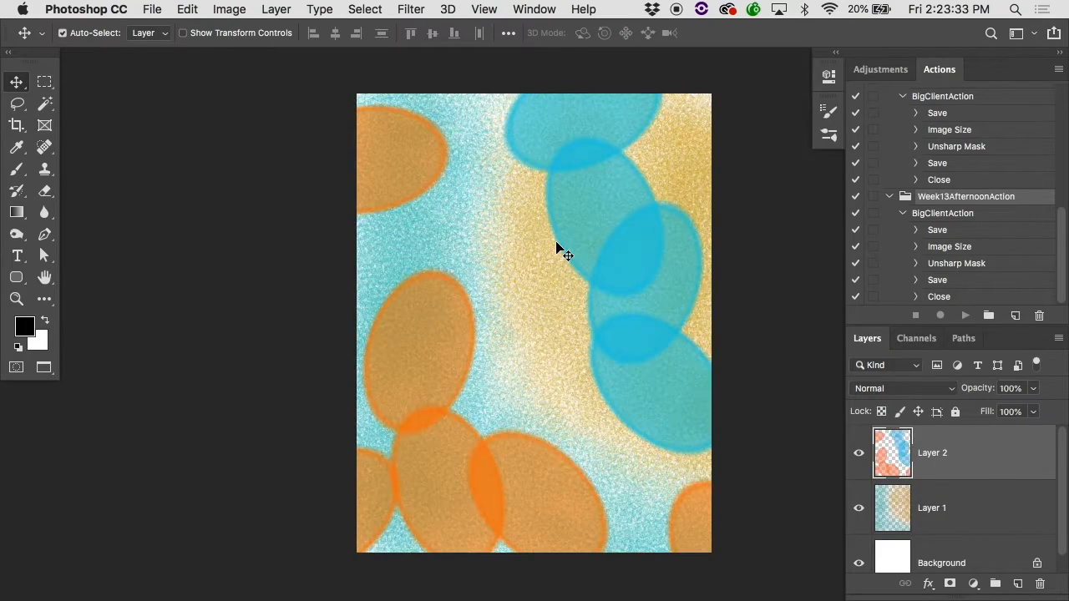
# Step: Hide Layer 1 to isolate the orange and blue ellipses, and look at the Wet Edges option in Brush Settings
pyautogui.press('super+equal')
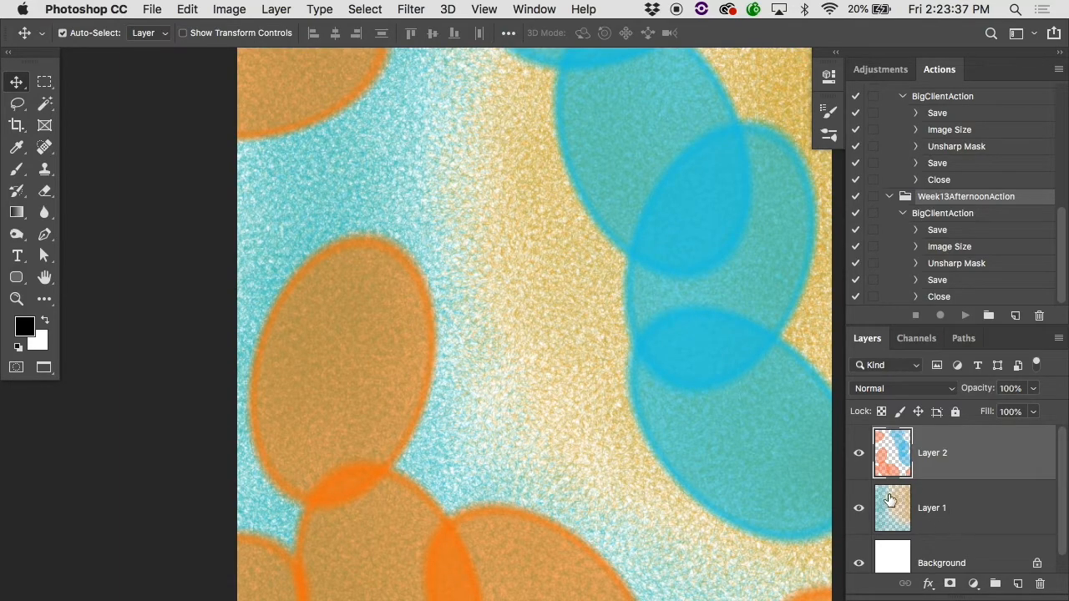
pyautogui.click(858, 508)
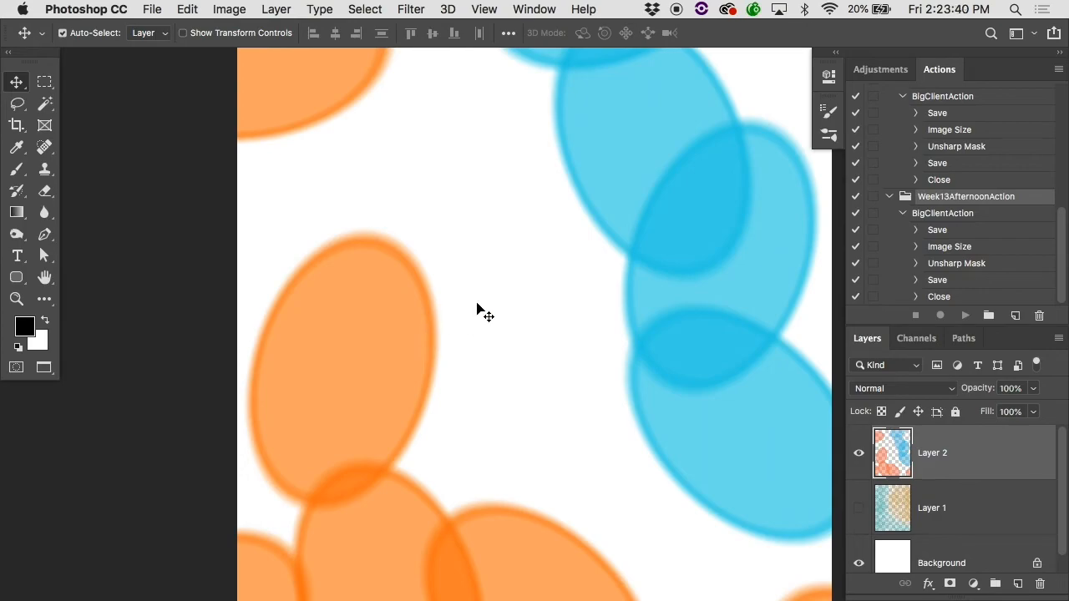
pyautogui.click(827, 111)
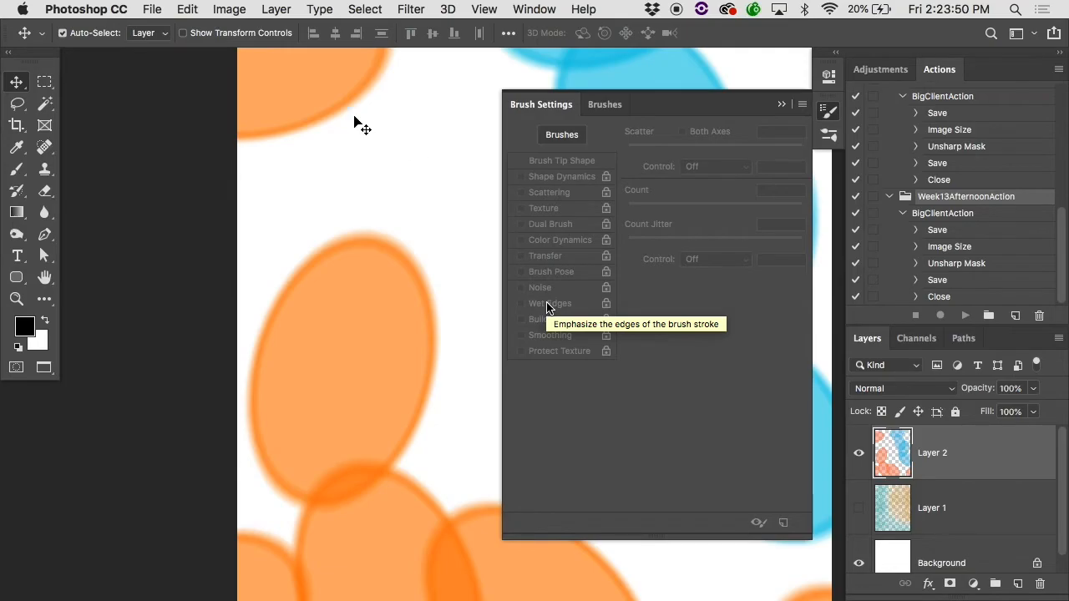
pyautogui.click(93, 34)
# Step: Try a preset from the brush library with the Brush tool by painting a black test stroke on Layer 2
pyautogui.press('b')
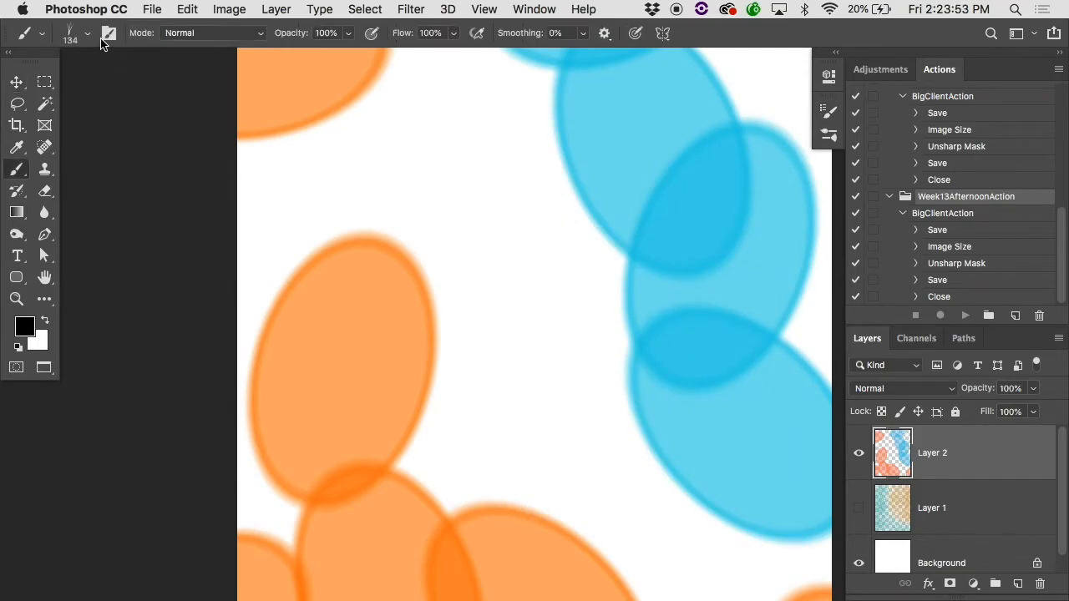
pyautogui.click(86, 34)
pyautogui.scroll(-5, 147, 217)
pyautogui.scroll(15, 146, 217)
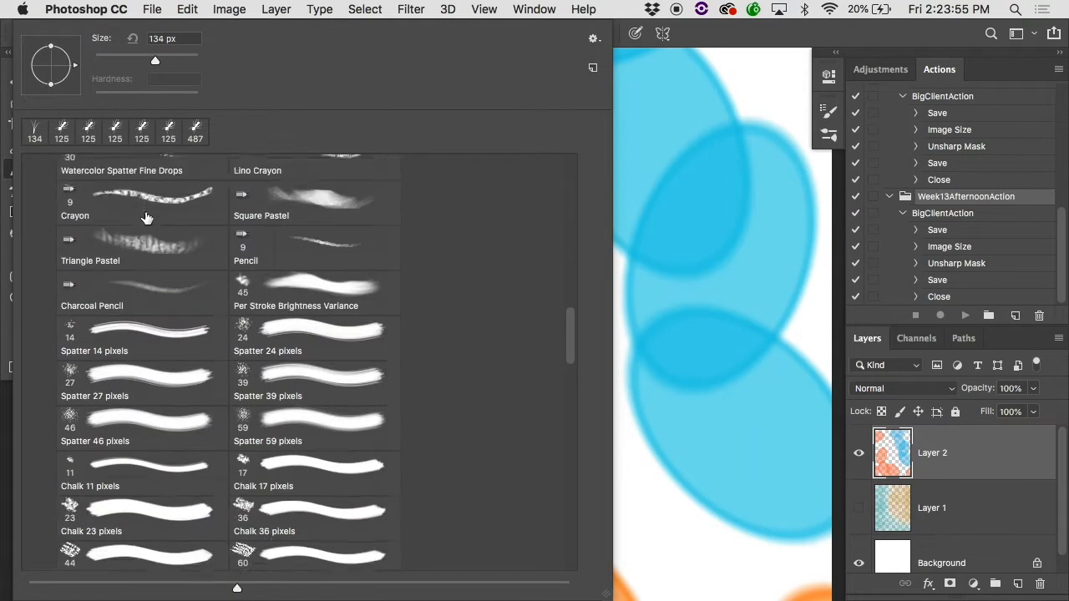
pyautogui.click(125, 364)
pyautogui.click(659, 246)
pyautogui.moveTo(654, 247)
pyautogui.mouseDown()
pyautogui.moveTo(457, 400)
pyautogui.moveTo(464, 311)
pyautogui.mouseUp()
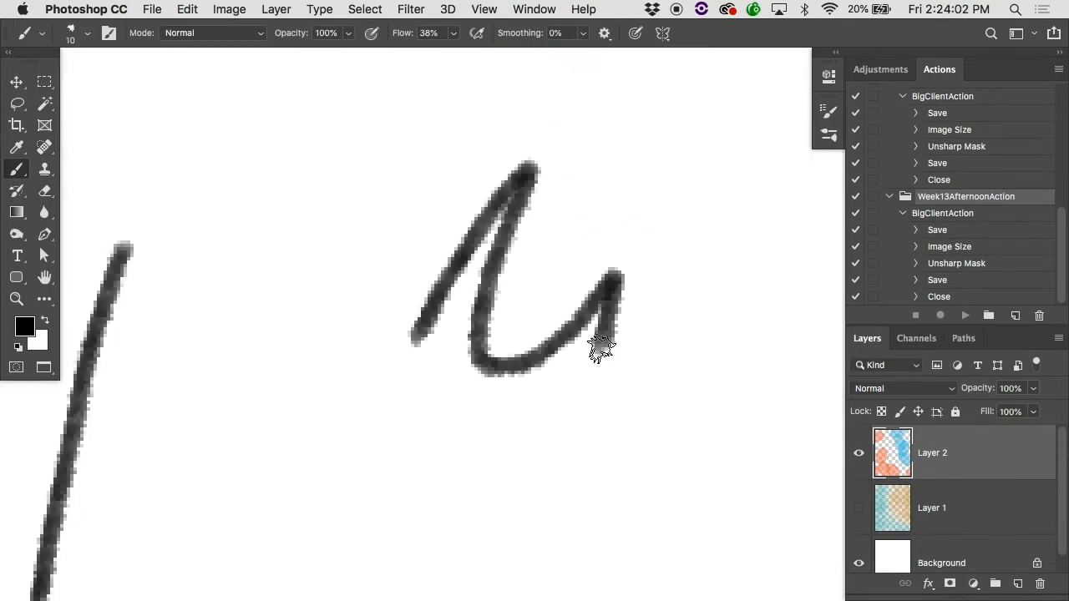
# Step: Advance to the 35 px brush preset, paint another test stroke, and undo the black test strokes
pyautogui.press('.')
pyautogui.press('.')
pyautogui.press('.')
pyautogui.moveTo(601, 347)
pyautogui.mouseDown()
pyautogui.moveTo(434, 510)
pyautogui.moveTo(501, 525)
pyautogui.mouseUp()
pyautogui.press('super+z')
pyautogui.press('super+z')
pyautogui.press('super+z')
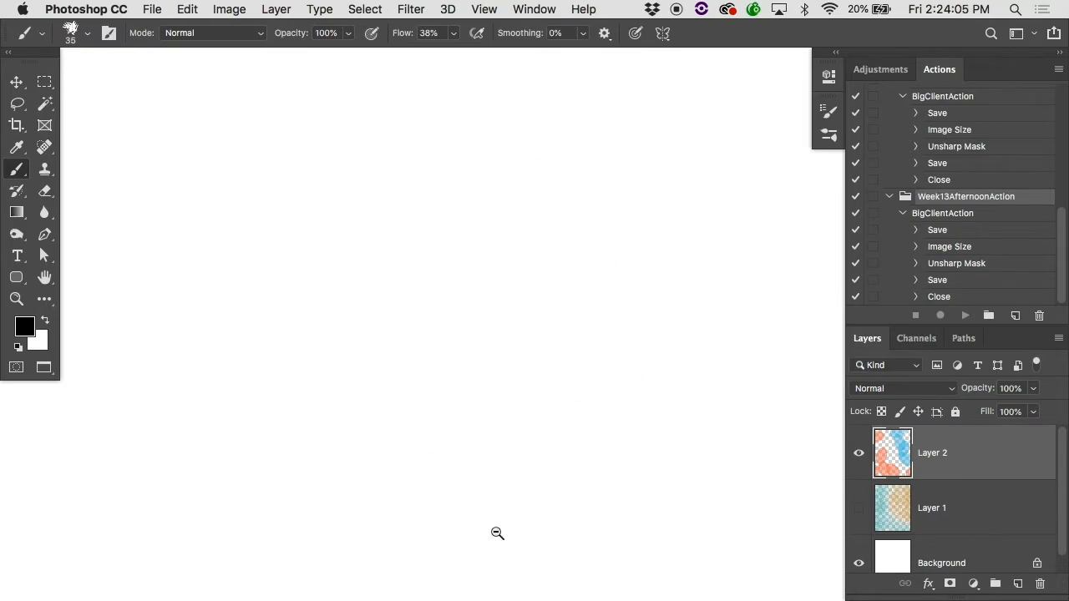
# Step: Hide Layer 2, show Layer 1 again, and examine its teal and gold brush marks up close
pyautogui.keyDown('alt'); pyautogui.click(497, 533); pyautogui.keyUp('alt')
pyautogui.keyDown('alt'); pyautogui.click(498, 532); pyautogui.keyUp('alt')
pyautogui.keyDown('alt'); pyautogui.click(503, 532); pyautogui.keyUp('alt')
pyautogui.keyDown('alt'); pyautogui.click(503, 531); pyautogui.keyUp('alt')
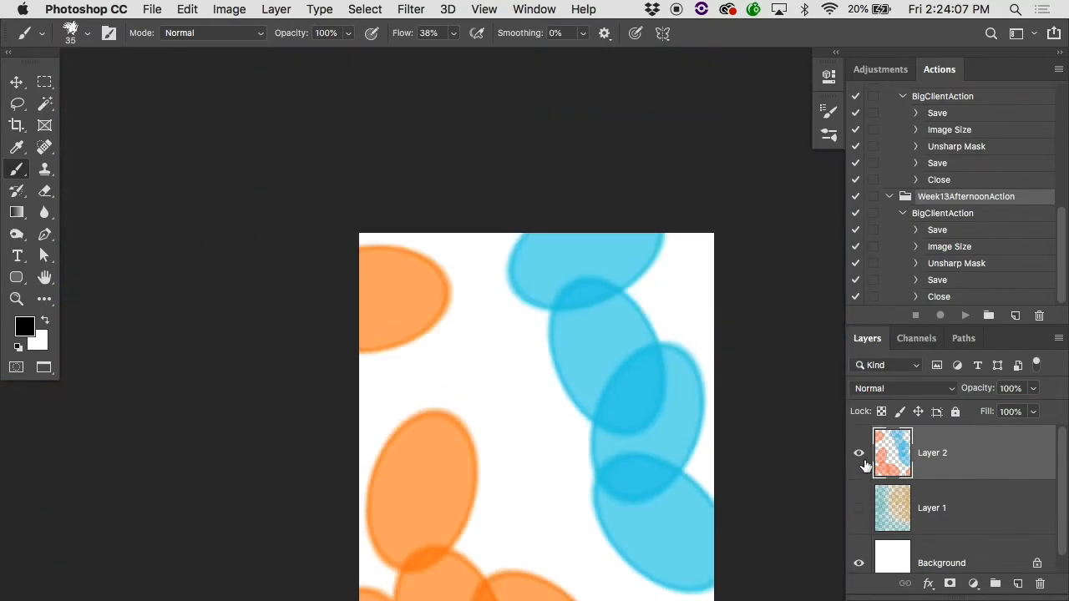
pyautogui.click(858, 453)
pyautogui.click(858, 508)
pyautogui.keyDown('super'); pyautogui.click(539, 429); pyautogui.keyUp('super')
pyautogui.keyDown('super'); pyautogui.click(539, 430); pyautogui.keyUp('super')
pyautogui.keyDown('super'); pyautogui.click(540, 429); pyautogui.keyUp('super')
pyautogui.moveTo(540, 430); pyautogui.dragTo(797, 400)
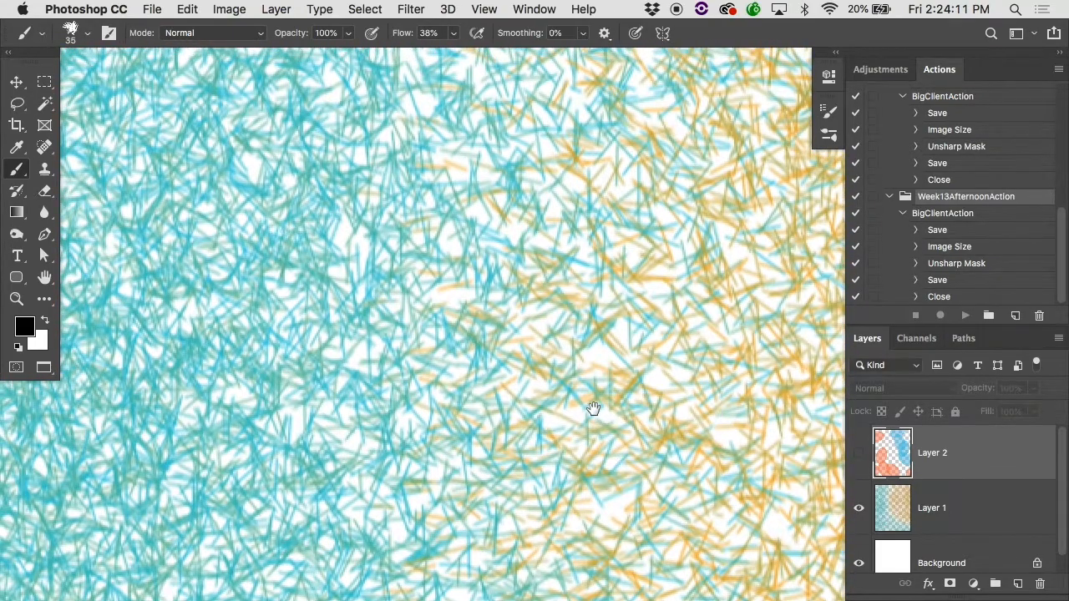
pyautogui.moveTo(592, 408); pyautogui.dragTo(339, 389)
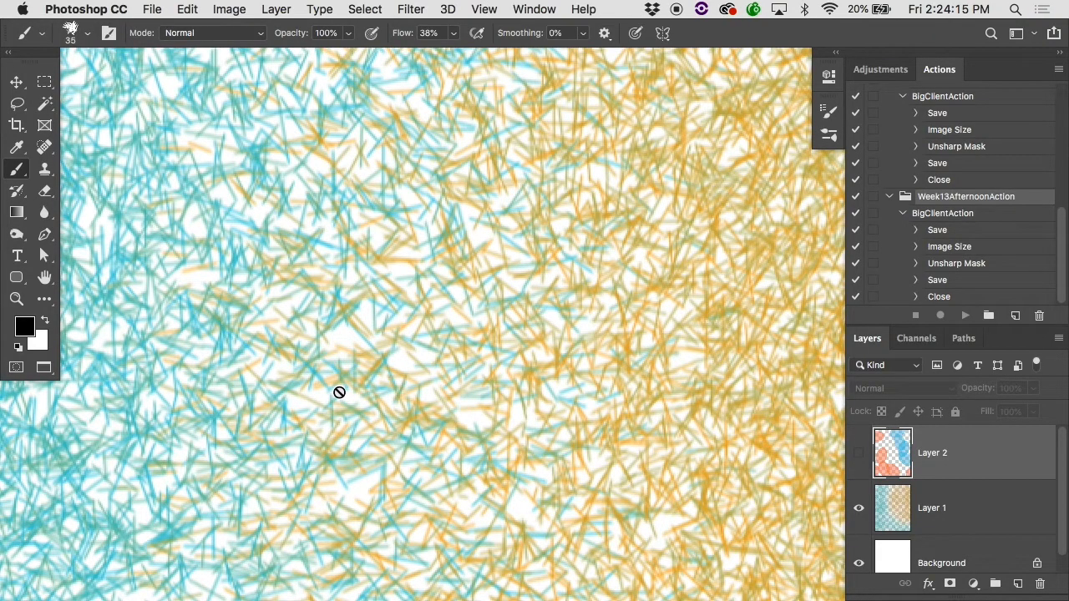
# Step: Close the ellipse artwork without saving the changes
pyautogui.press('super+minus')
pyautogui.press('super+minus')
pyautogui.press('super+minus')
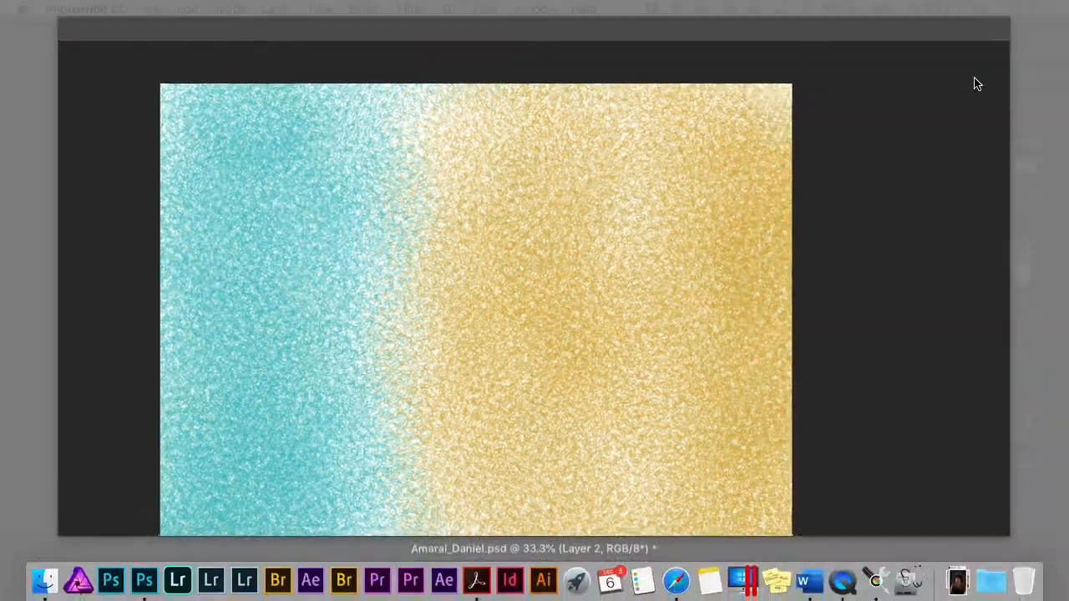
pyautogui.press('super+w')
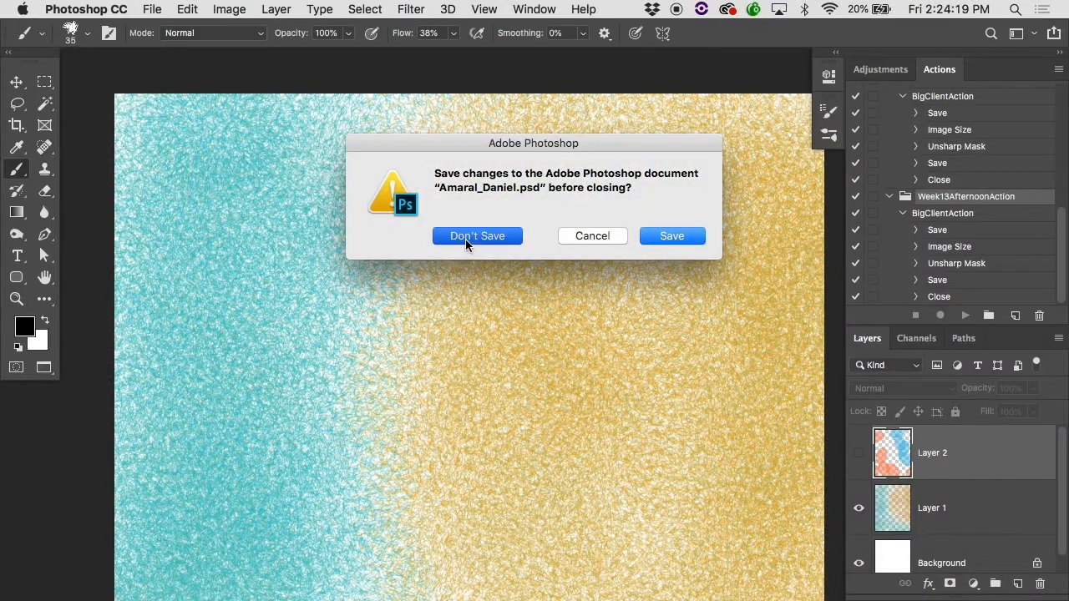
pyautogui.click(466, 236)
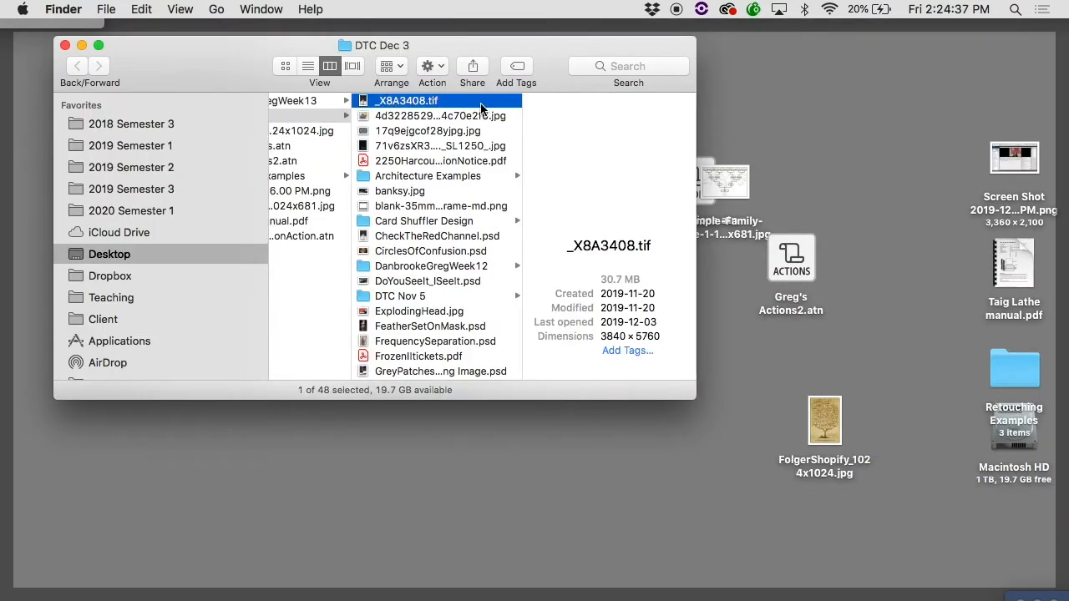
# Step: Open _X8A3408.tif in Photoshop and show the photo full screen, centred on the woman and the flower urn
pyautogui.click(38, 243)
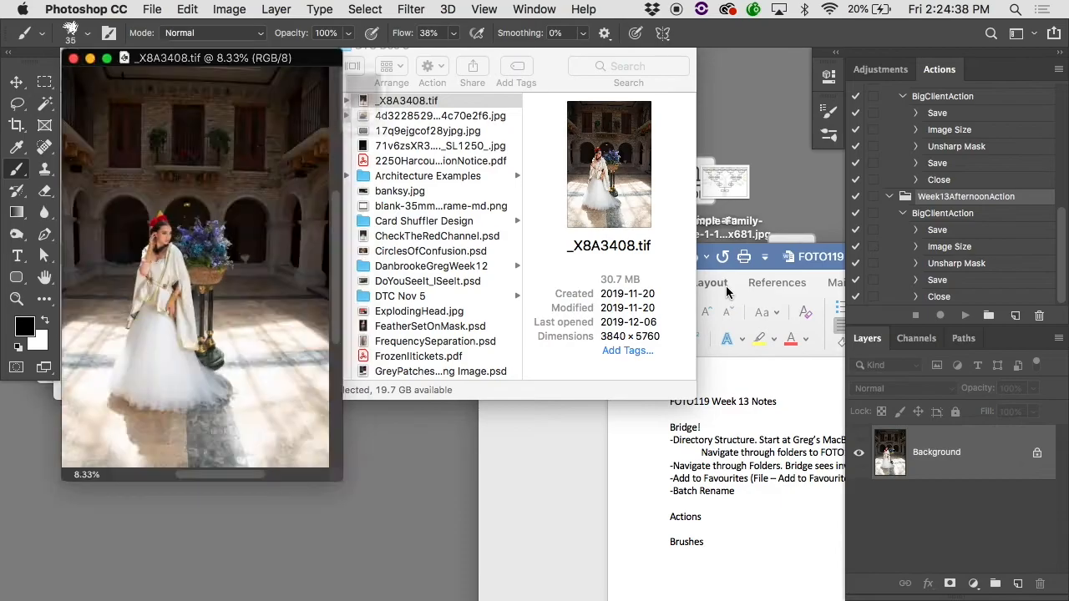
pyautogui.keyDown('super'); pyautogui.click(228, 271); pyautogui.keyUp('super')
pyautogui.keyDown('super'); pyautogui.click(228, 272); pyautogui.keyUp('super')
pyautogui.keyDown('super'); pyautogui.click(228, 271); pyautogui.keyUp('super')
pyautogui.keyDown('super'); pyautogui.click(228, 271); pyautogui.keyUp('super')
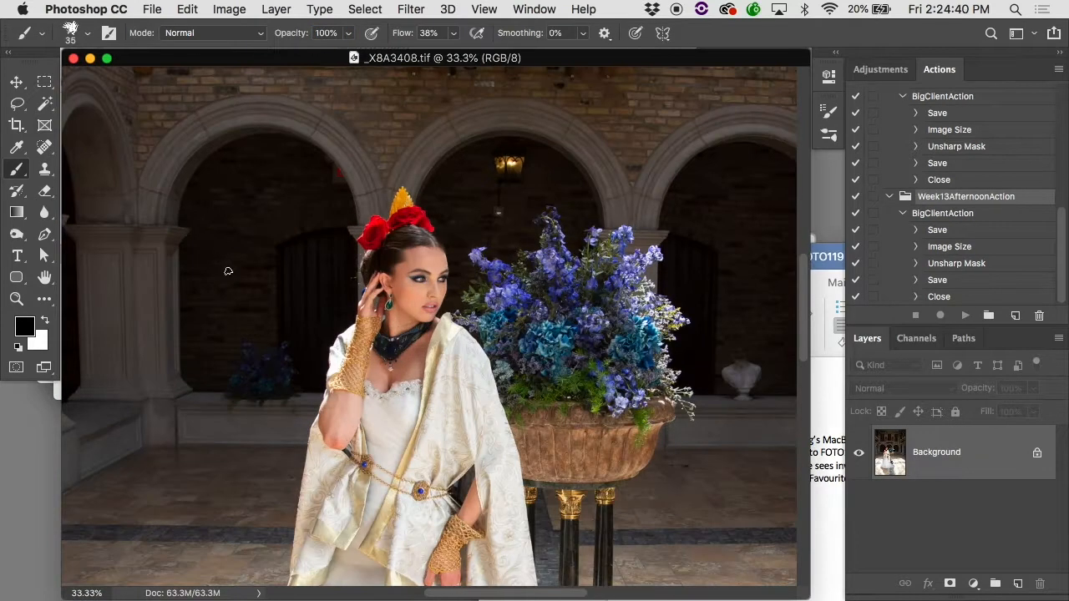
pyautogui.press('f')
# Step: Select a rectangle around the woman's head and shoulders and define it as a brush preset with the default name
pyautogui.press('m')
pyautogui.moveTo(338, 167); pyautogui.dragTo(469, 349)
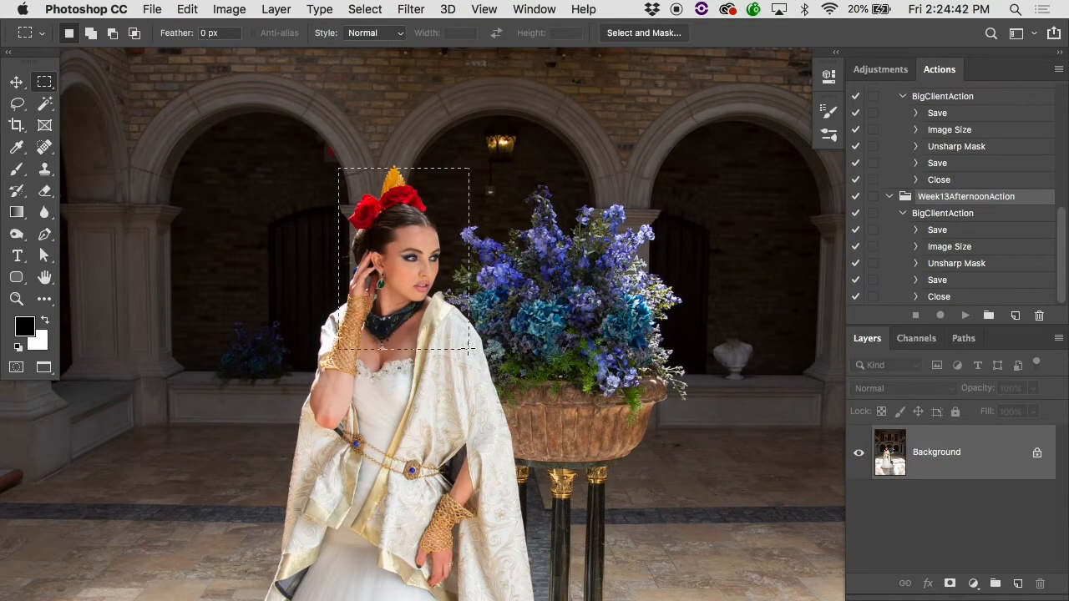
pyautogui.click(187, 9)
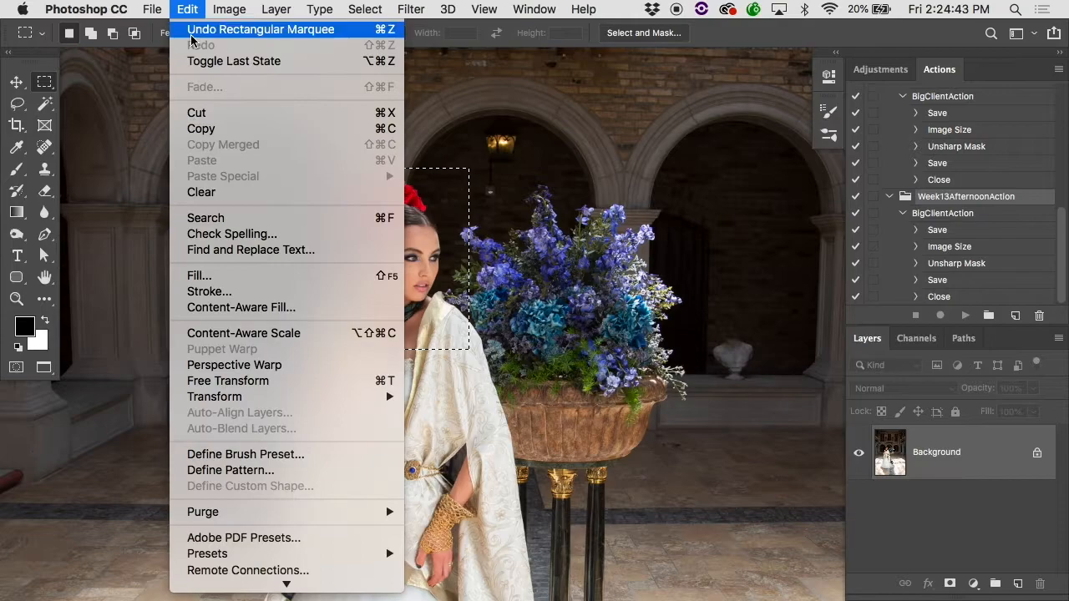
pyautogui.click(259, 453)
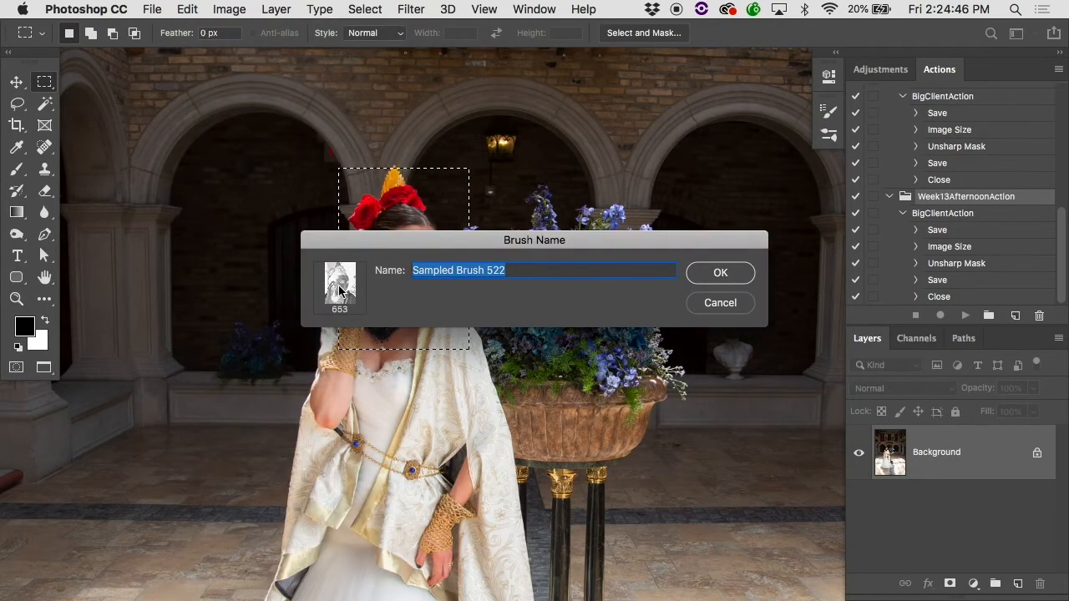
pyautogui.click(720, 273)
# Step: Clear the selection, set the brush flow to 100%, and try a black stamp of the head brush over the white shawl
pyautogui.press('b')
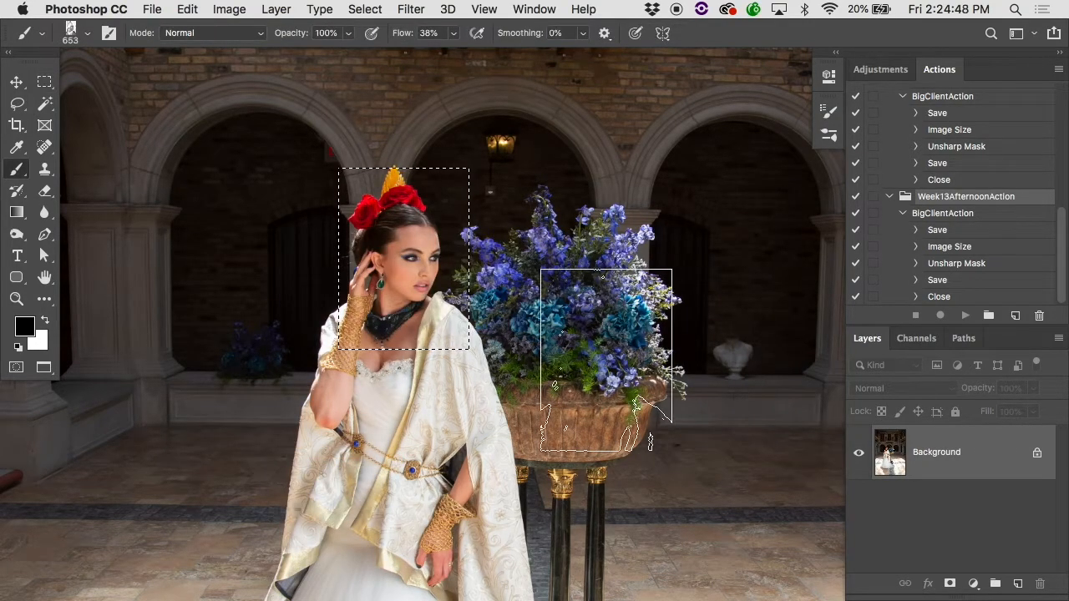
pyautogui.hotkey('ctrl', 'd')
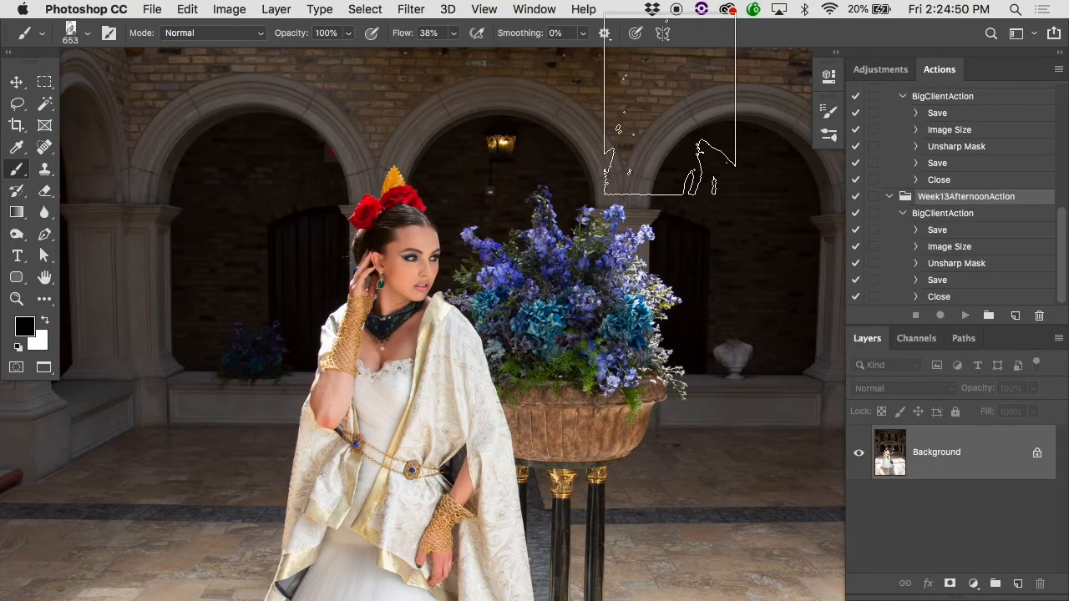
pyautogui.hotkey('shift', '0')
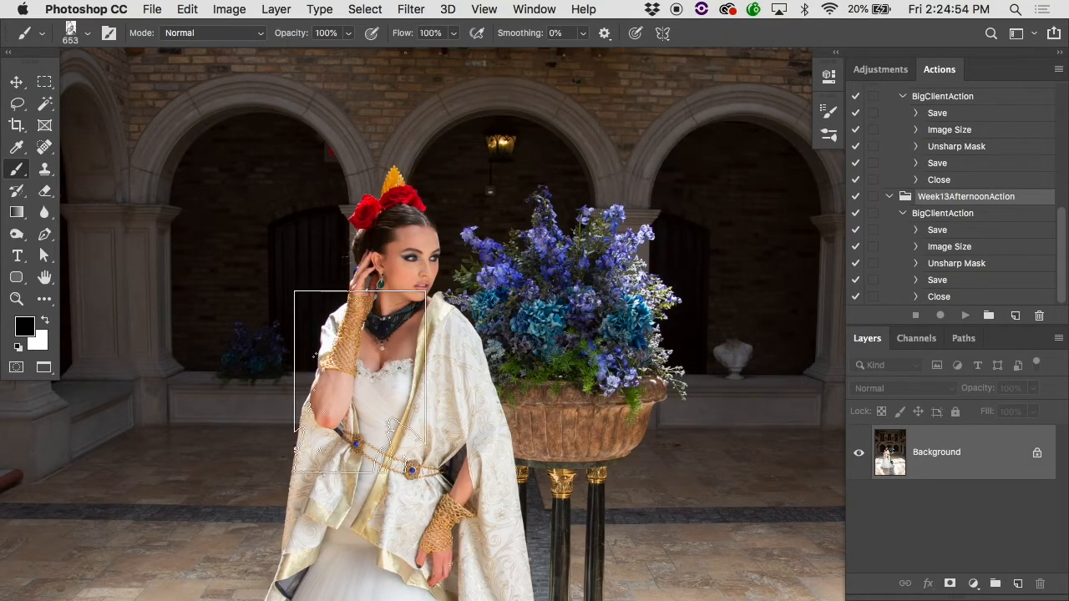
pyautogui.click(458, 417)
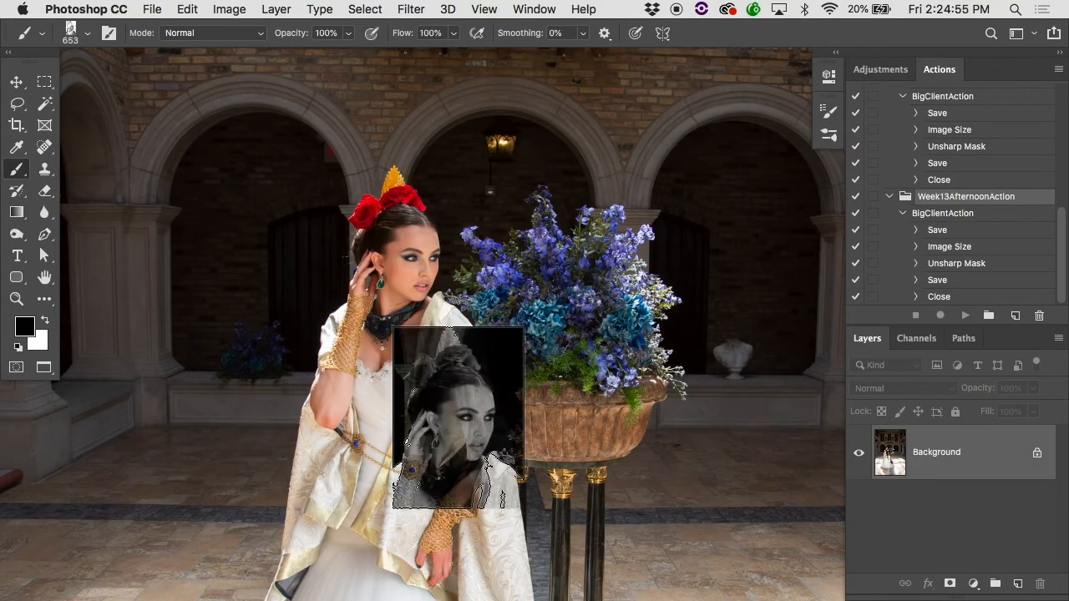
pyautogui.keyDown('super'); pyautogui.click(527, 376); pyautogui.keyUp('super')
pyautogui.keyDown('super'); pyautogui.click(513, 442); pyautogui.keyUp('super')
pyautogui.keyDown('super'); pyautogui.click(514, 444); pyautogui.keyUp('super')
pyautogui.keyDown('super'); pyautogui.click(517, 418); pyautogui.keyUp('super')
pyautogui.moveTo(383, 484); pyautogui.dragTo(648, 205)
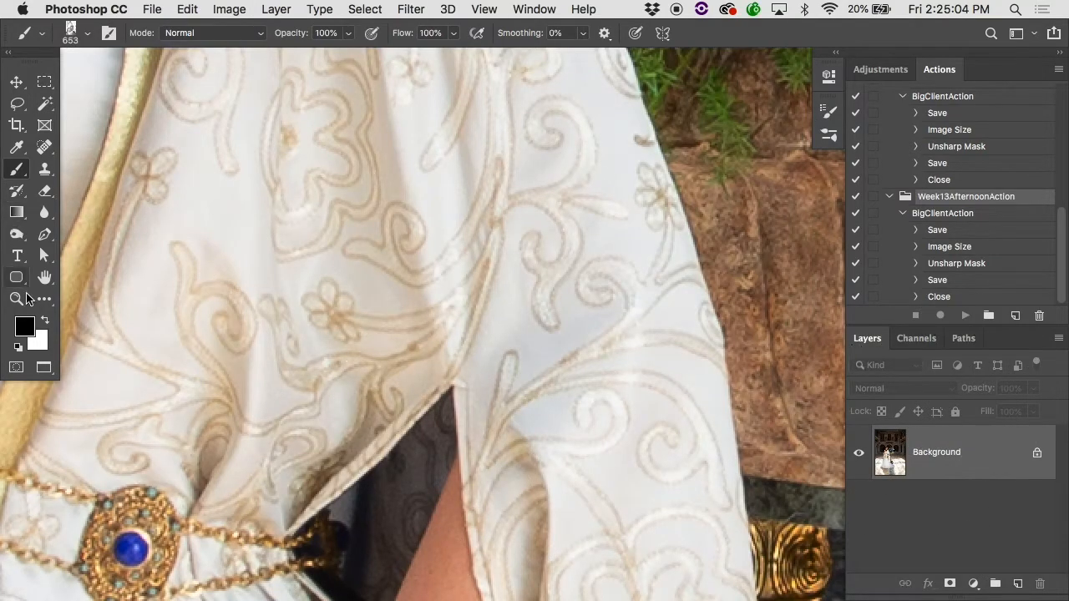
# Step: Set the foreground colour to red ff0000 and stamp the head brush three times across the photo
pyautogui.click(25, 325)
pyautogui.write('ff0000')
pyautogui.press('Return')
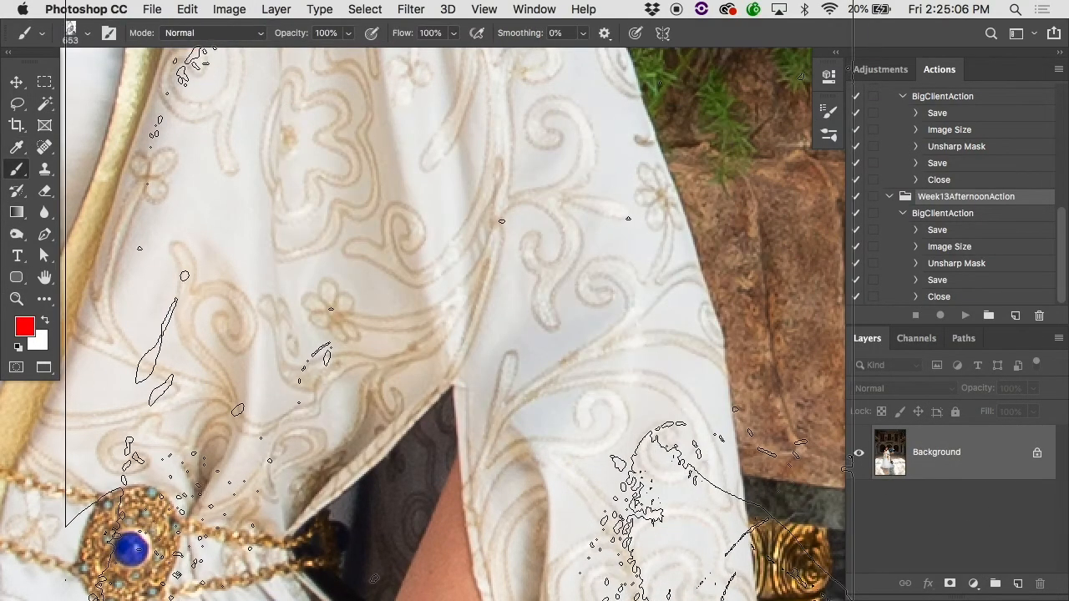
pyautogui.press('super+minus')
pyautogui.press('super+minus')
pyautogui.press('super+minus')
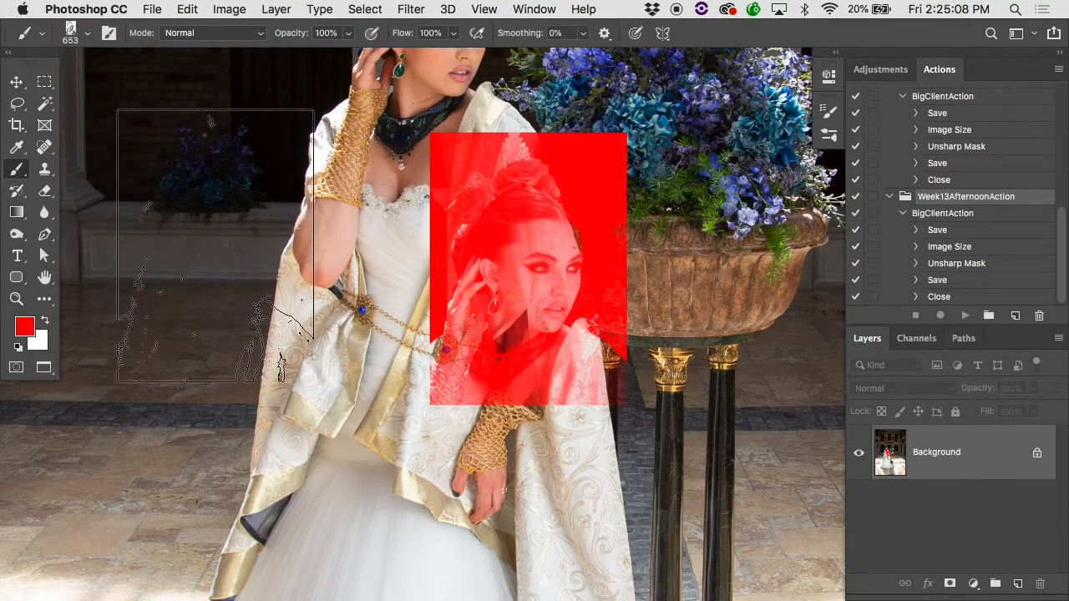
pyautogui.click(169, 239)
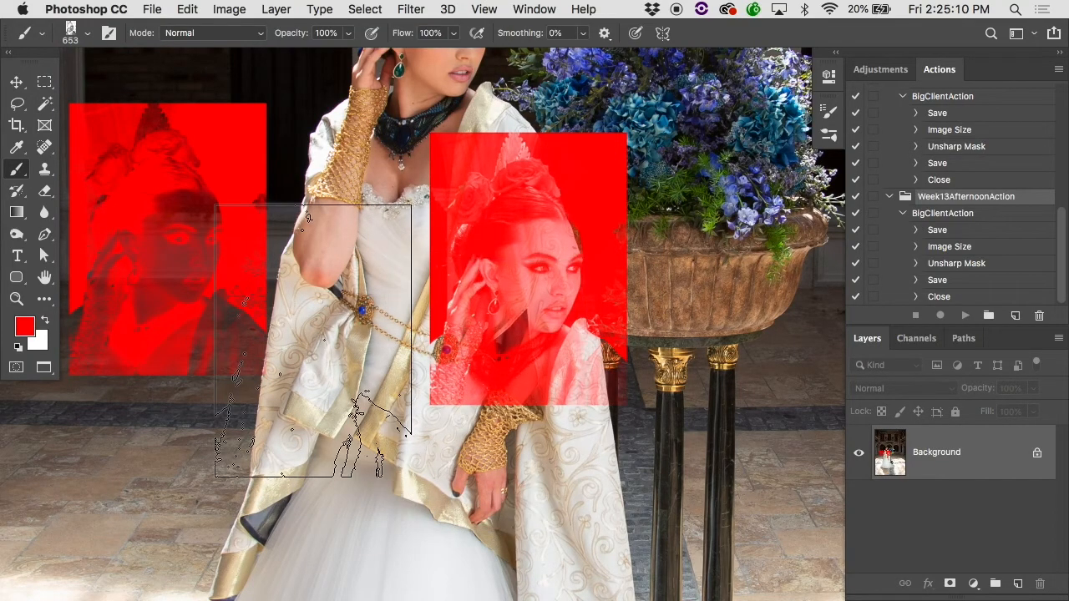
pyautogui.click(308, 279)
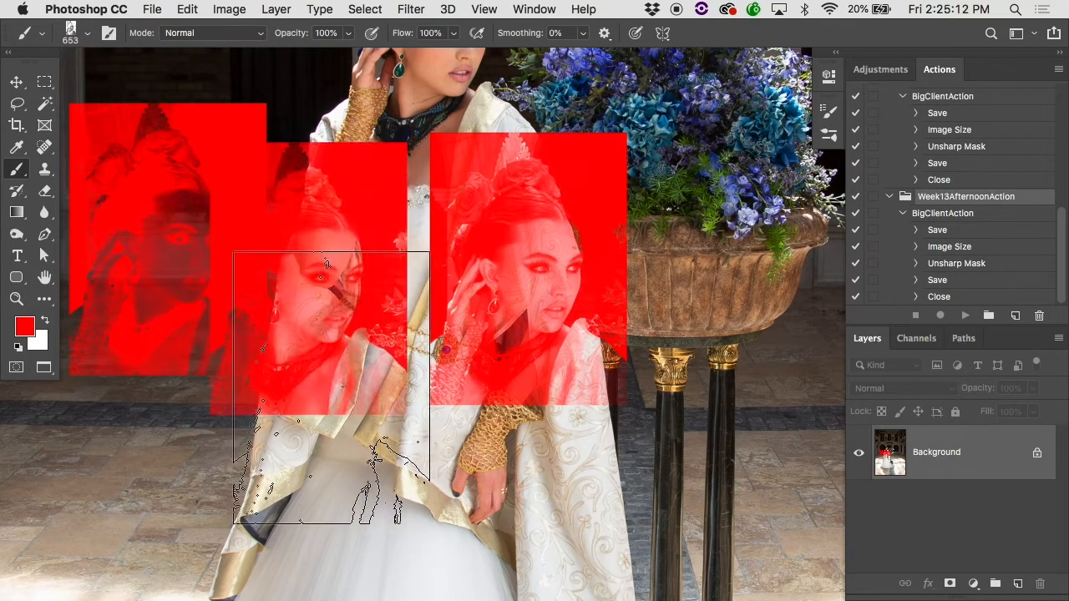